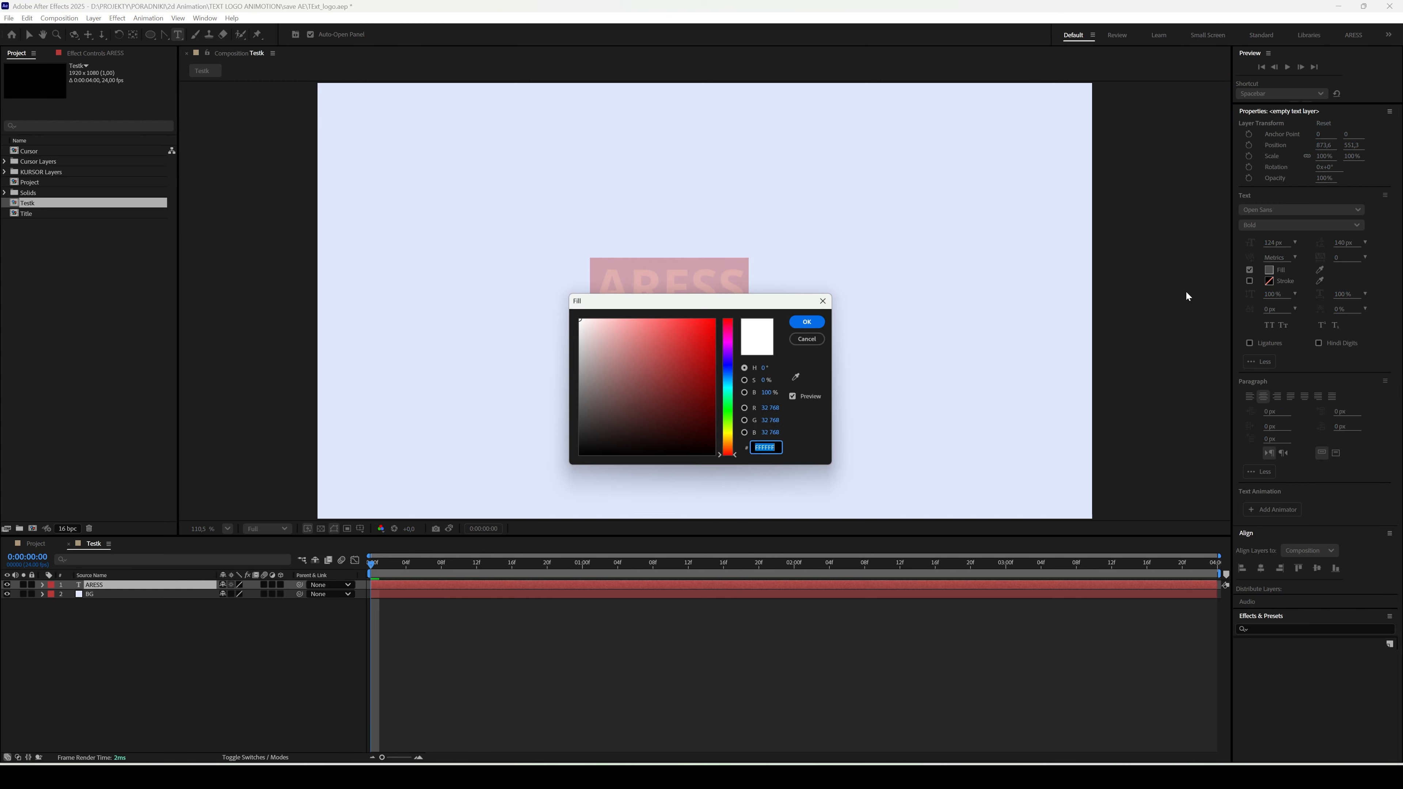
- Set the ARESS text's fill colour to dark navy blue, hex 050245
click(730, 363)
click(707, 384)
drag(707, 384, 712, 419)
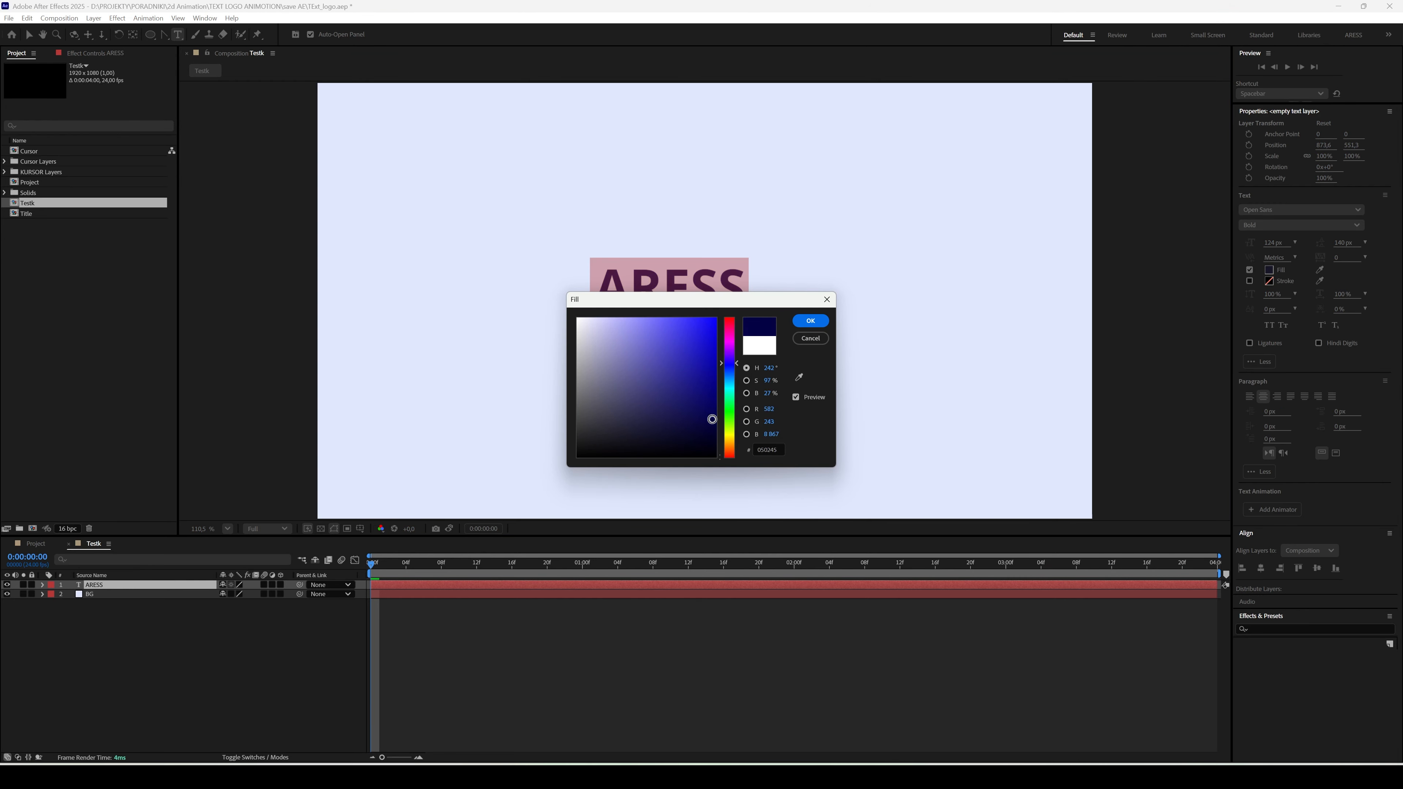
click(811, 320)
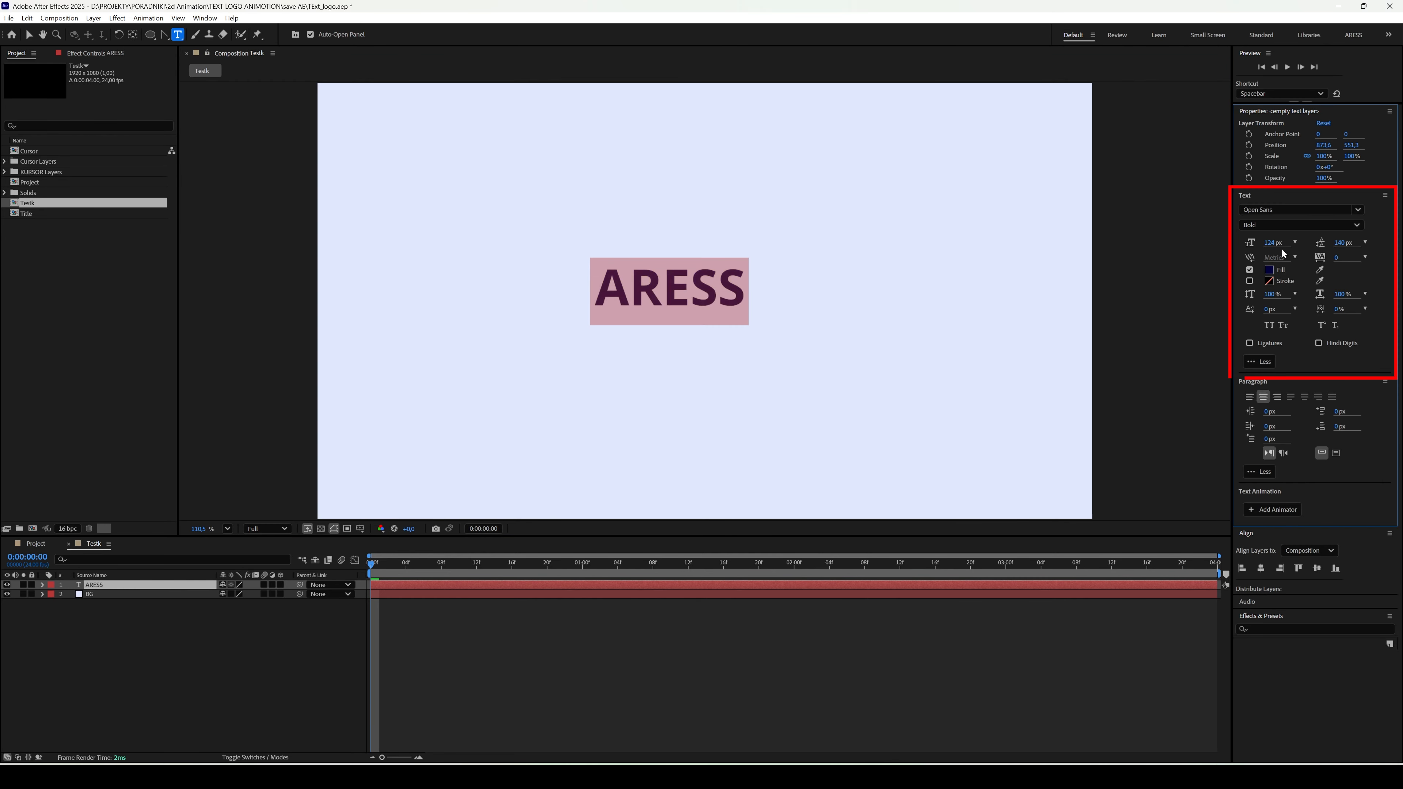
- Set the ARESS text size to 89 px and centre it horizontally and vertically in the composition
drag(1275, 245, 1274, 353)
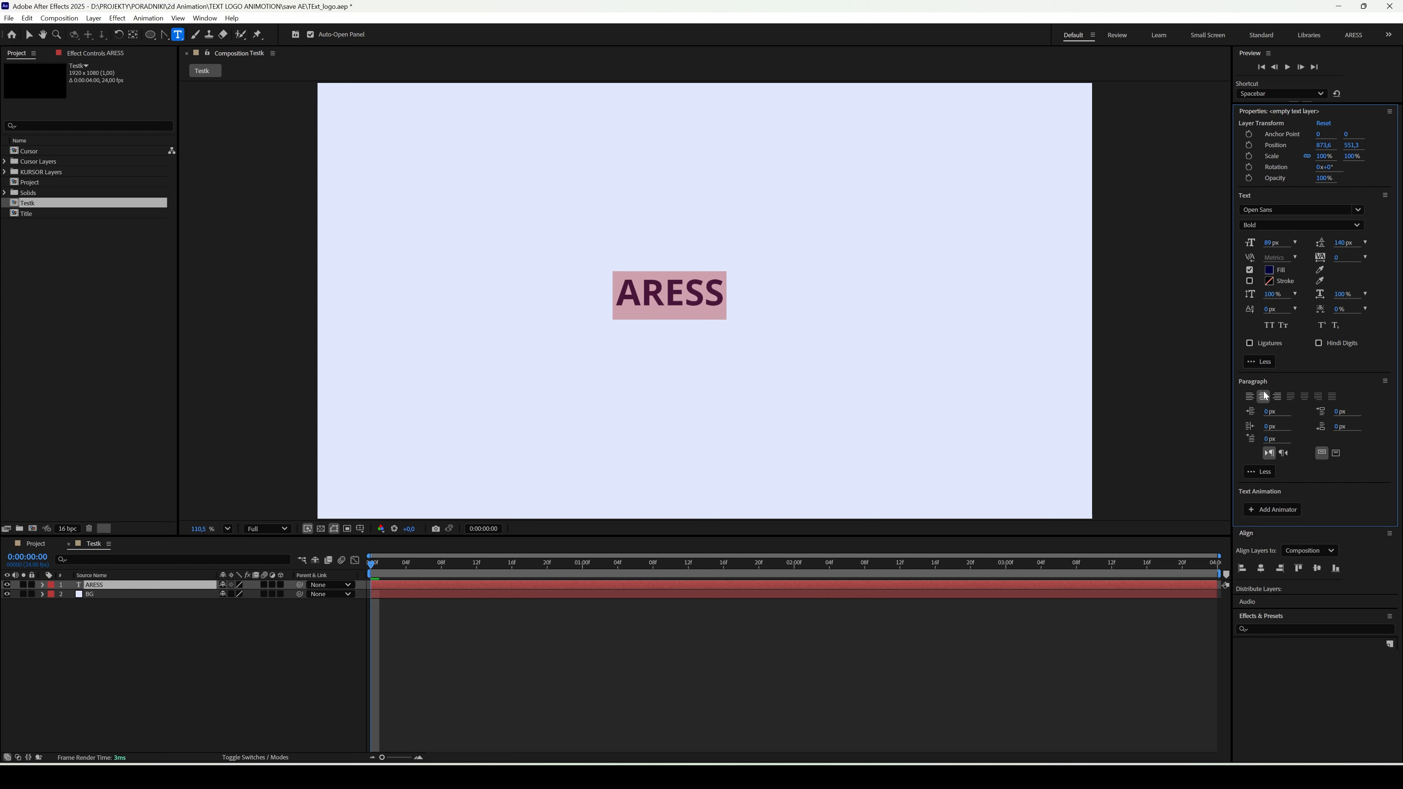
click(1262, 568)
click(1319, 569)
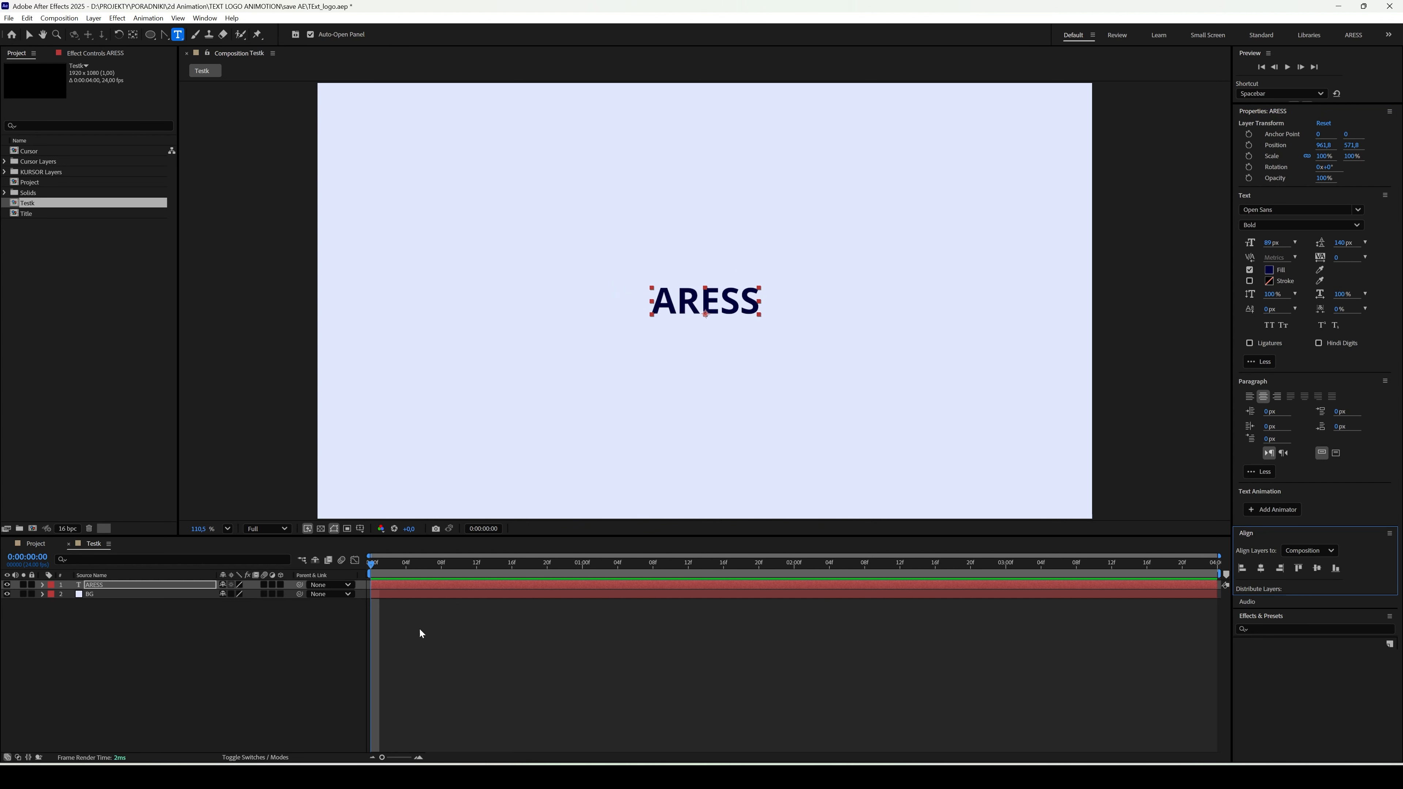
click(313, 666)
- Create shapes from the ARESS text layer and delete the original text layer
click(153, 583)
right_click(152, 584)
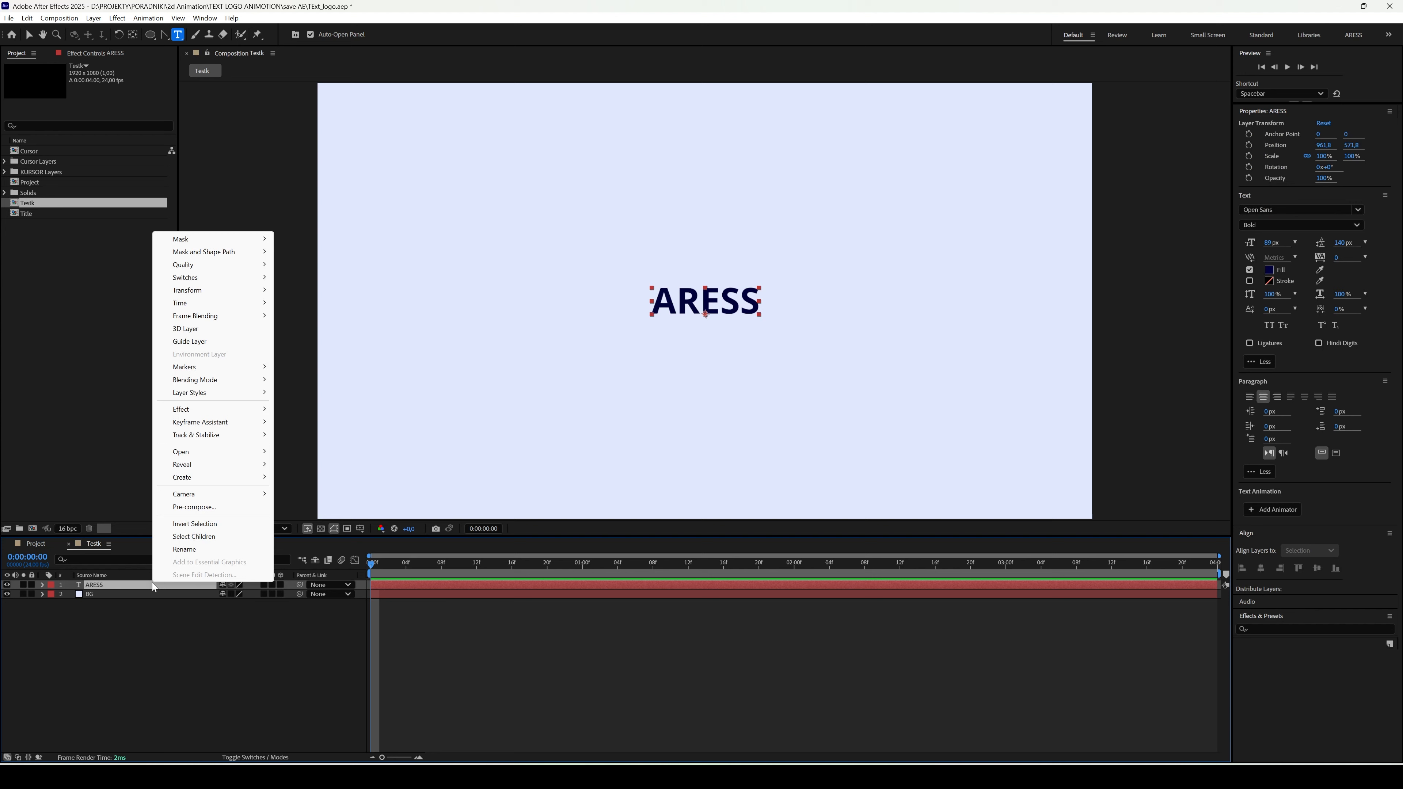
mouse_move(213, 481)
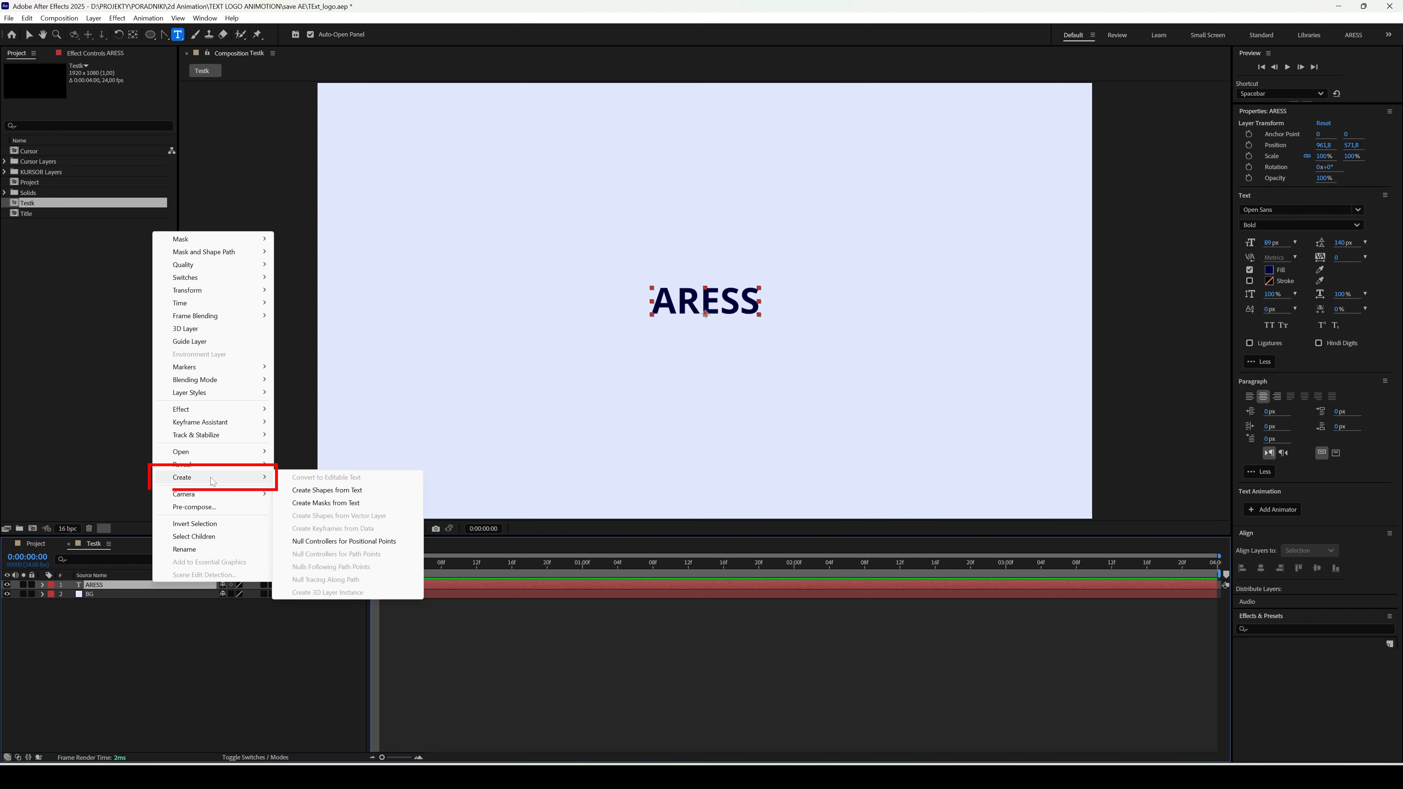
click(326, 491)
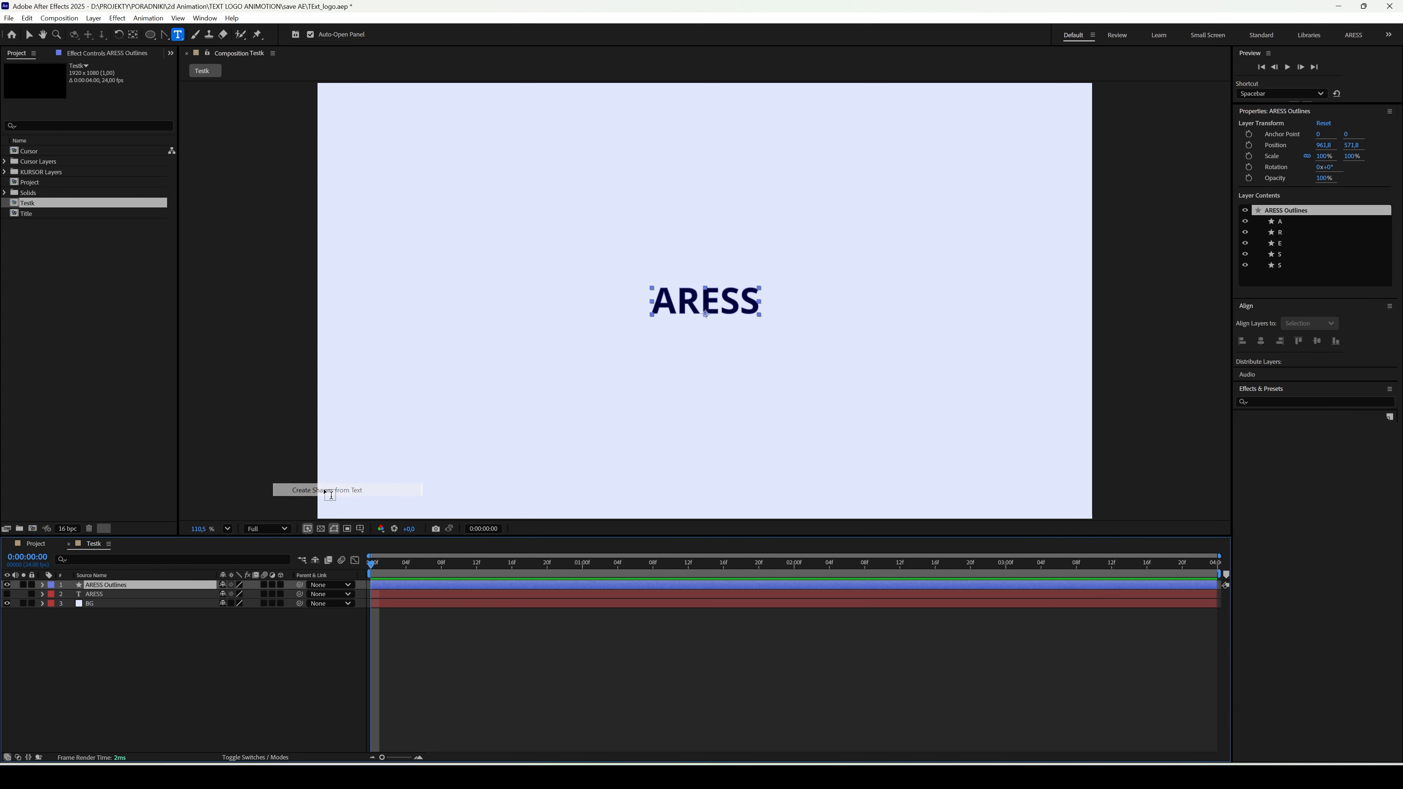
click(93, 594)
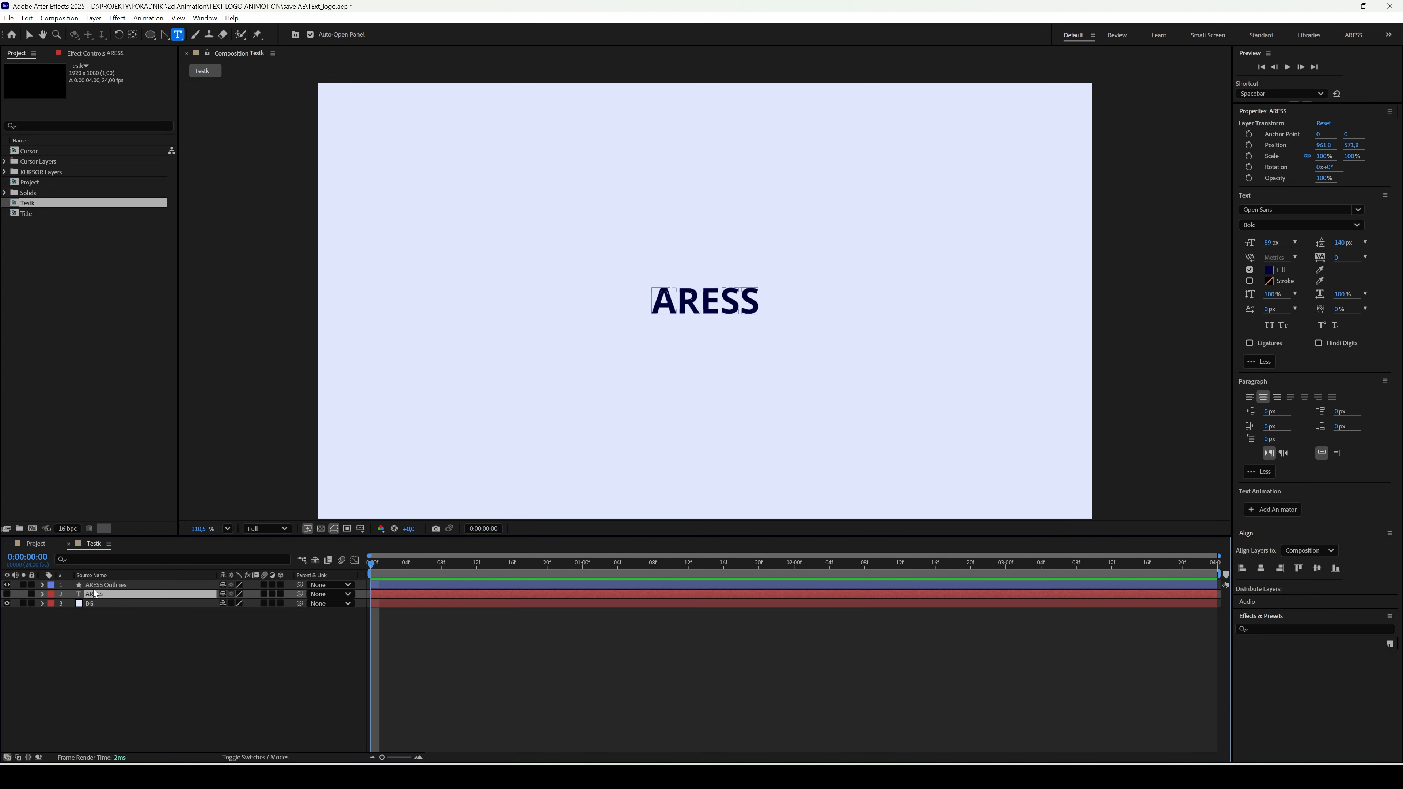
key(Delete)
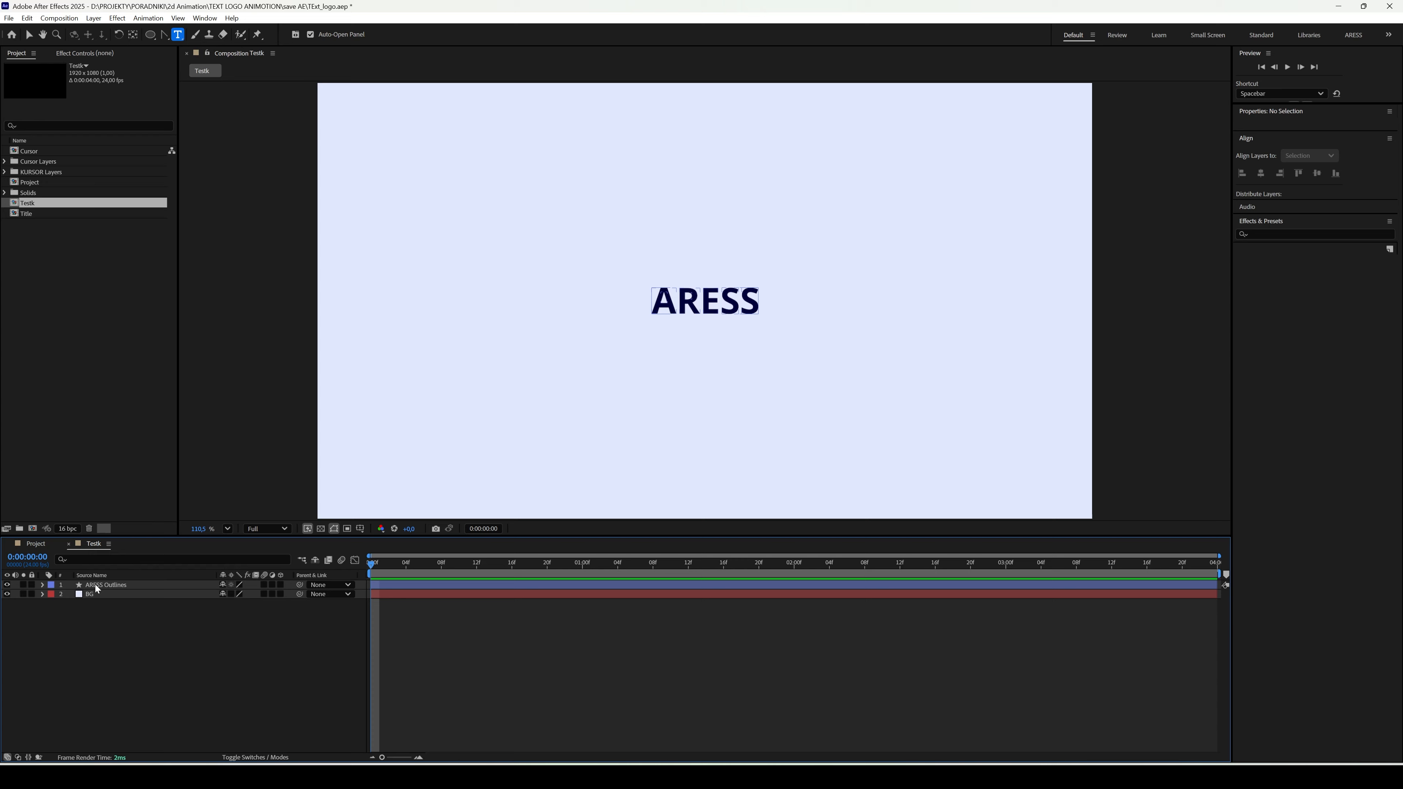
- Duplicate the ARESS Outlines layer four times, one layer for each letter
click(103, 586)
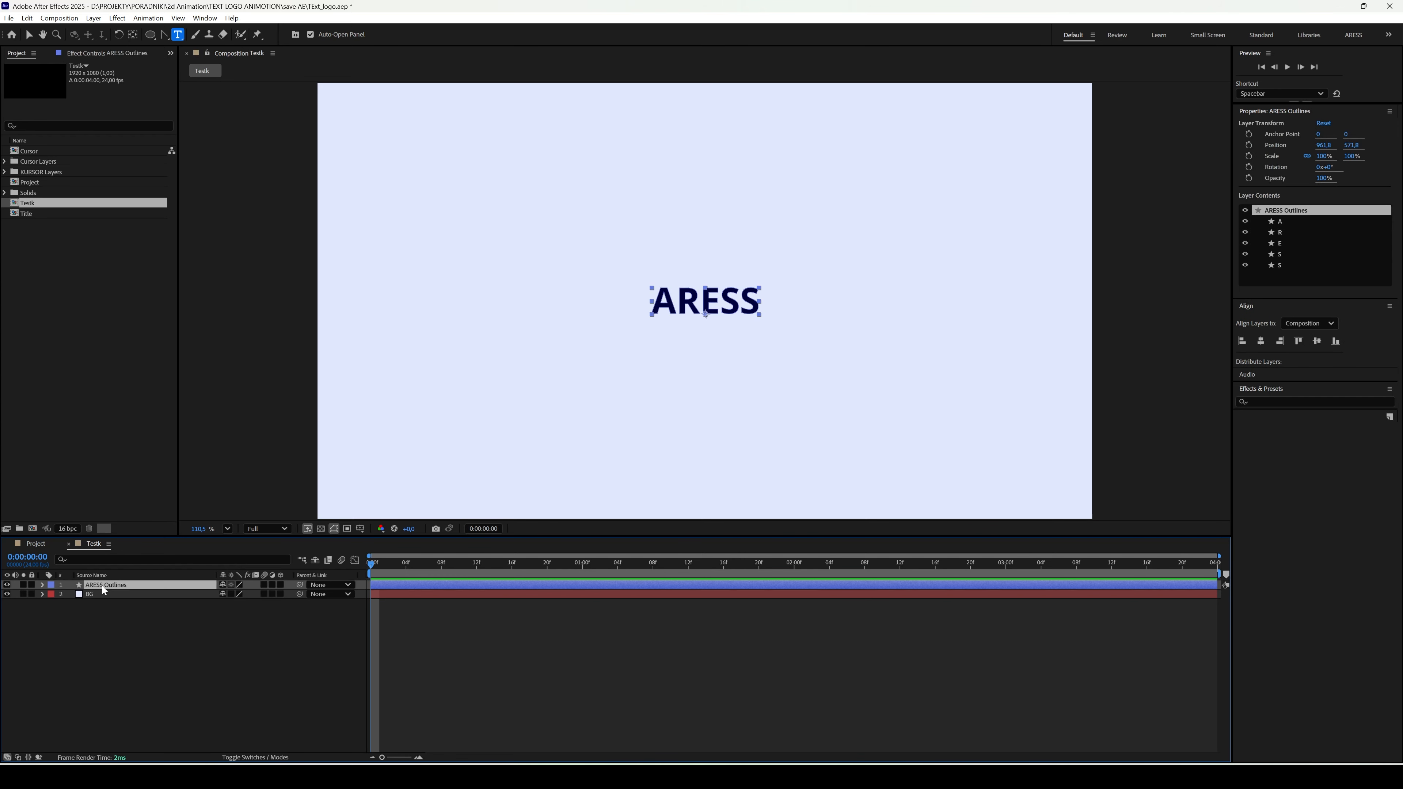
key(ctrl+d)
key(ctrl+d)
key(ctrl+d)
key(ctrl+d)
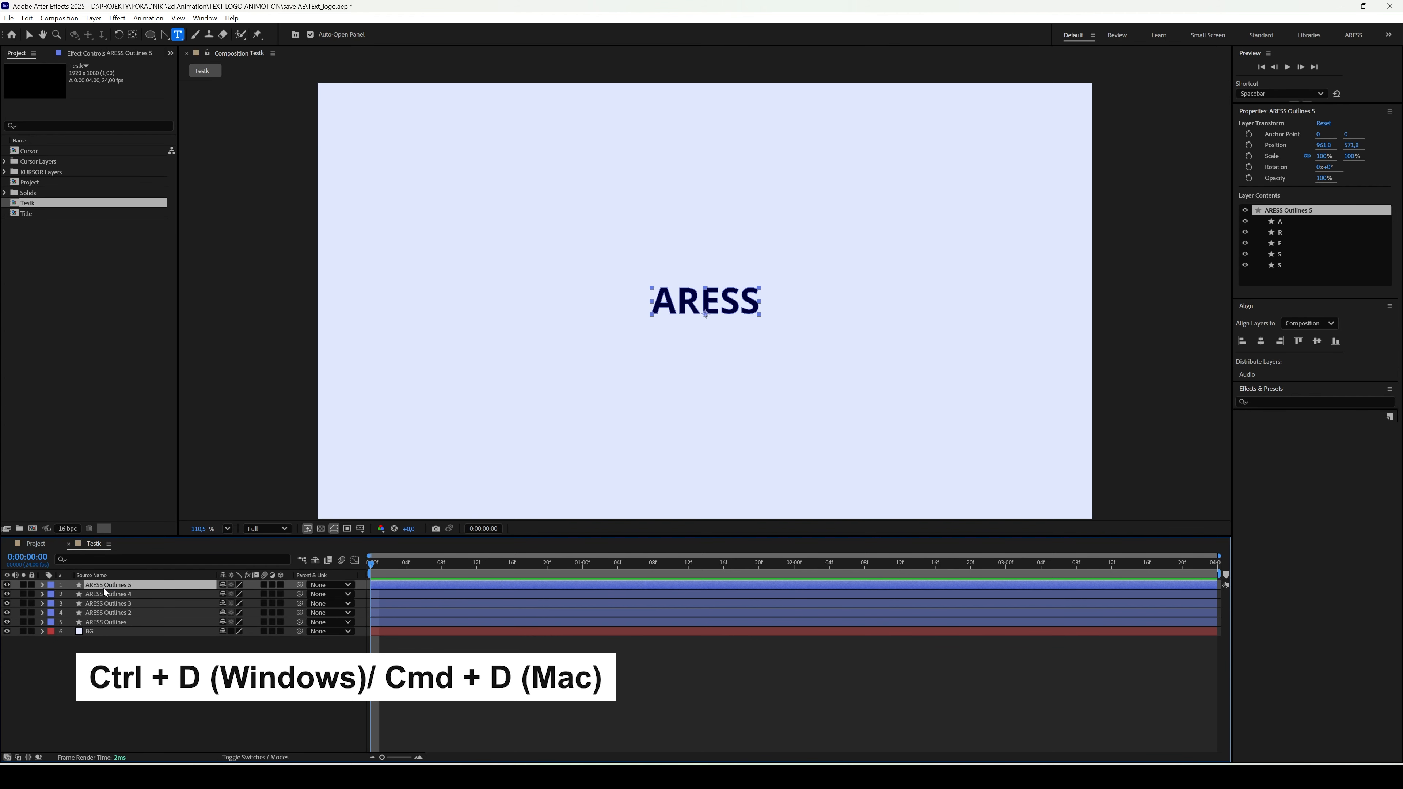
- Delete every letter group except A from the contents of the ARESS Outlines 5 layer
click(42, 585)
click(52, 595)
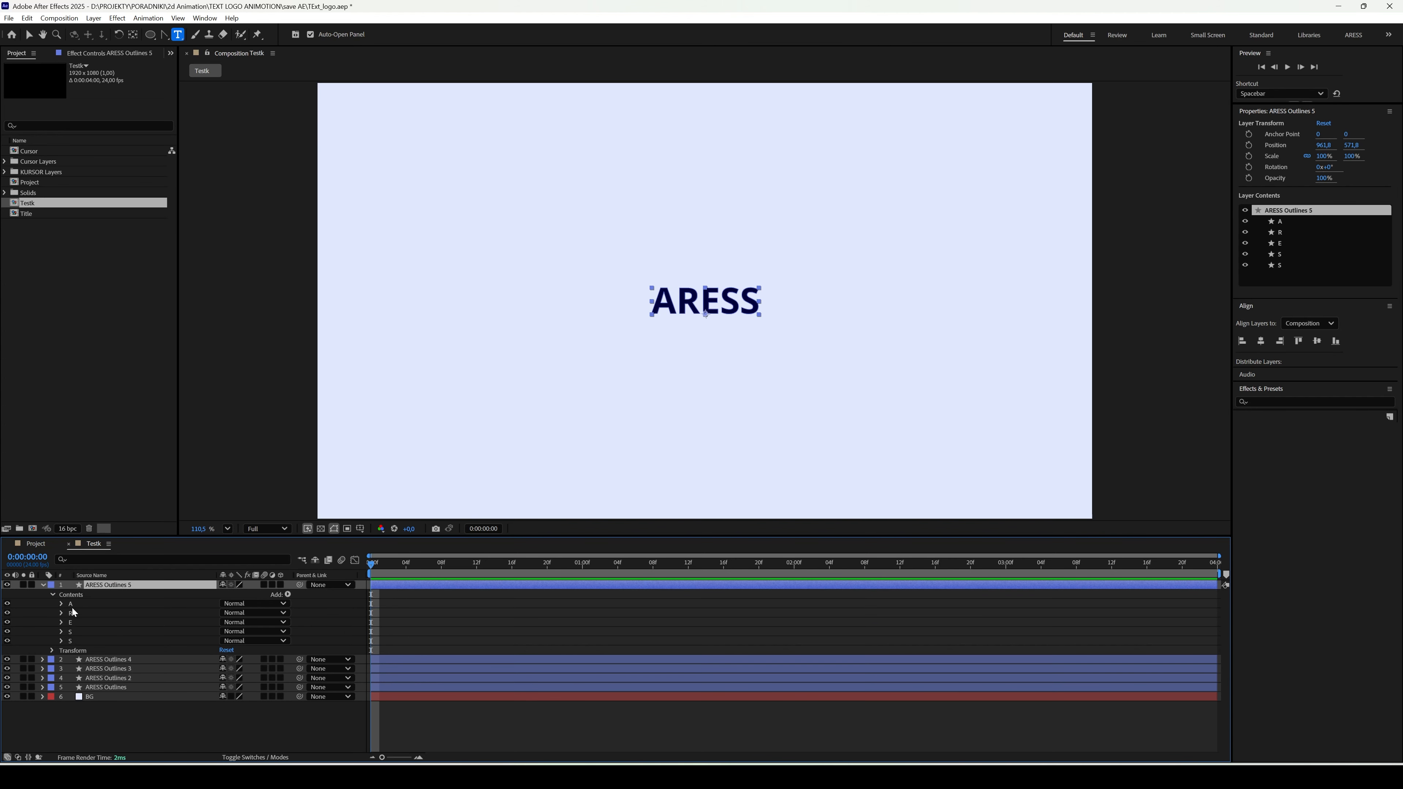
click(72, 612)
shift+click(78, 639)
key(Delete)
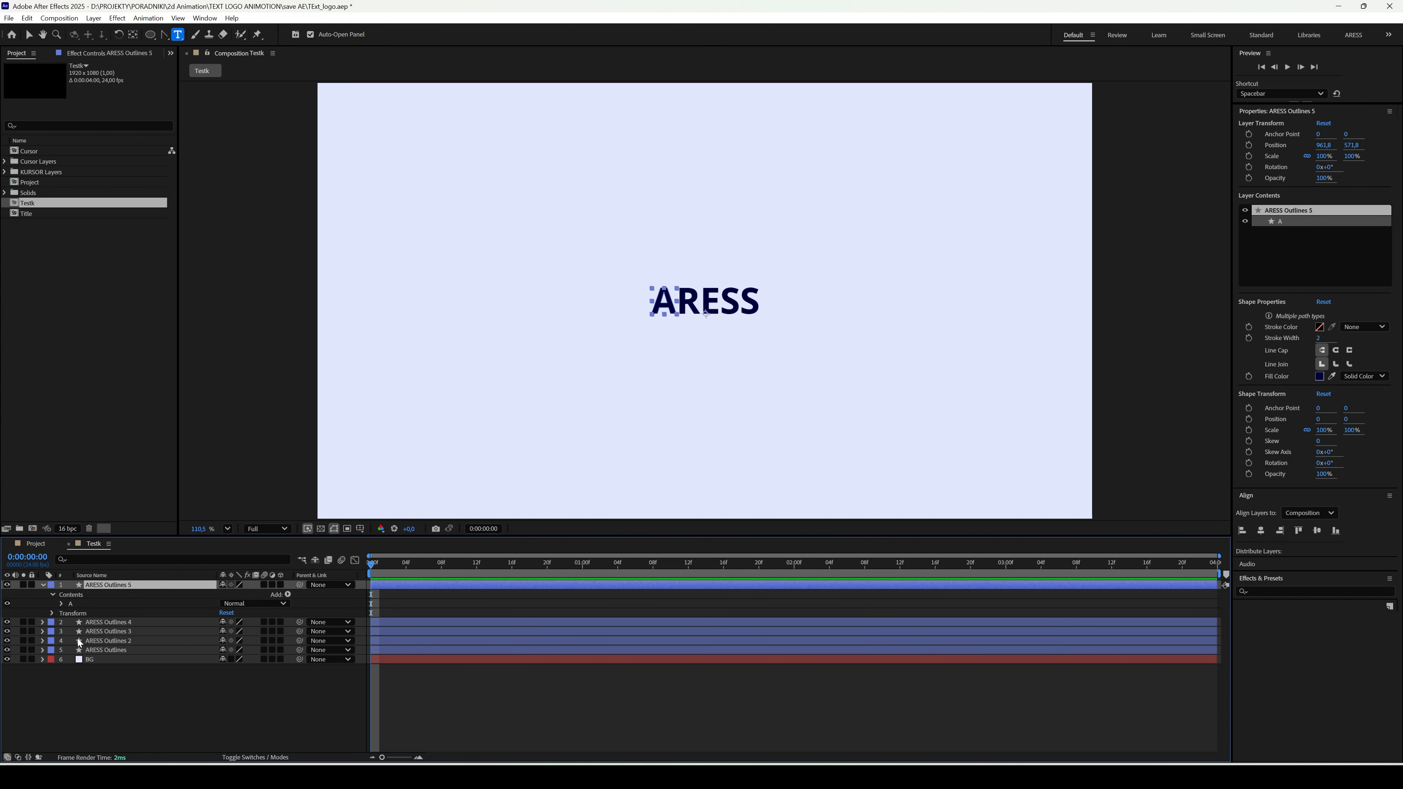
- Delete every letter group except R from the contents of the ARESS Outlines 4 layer
click(42, 622)
click(57, 637)
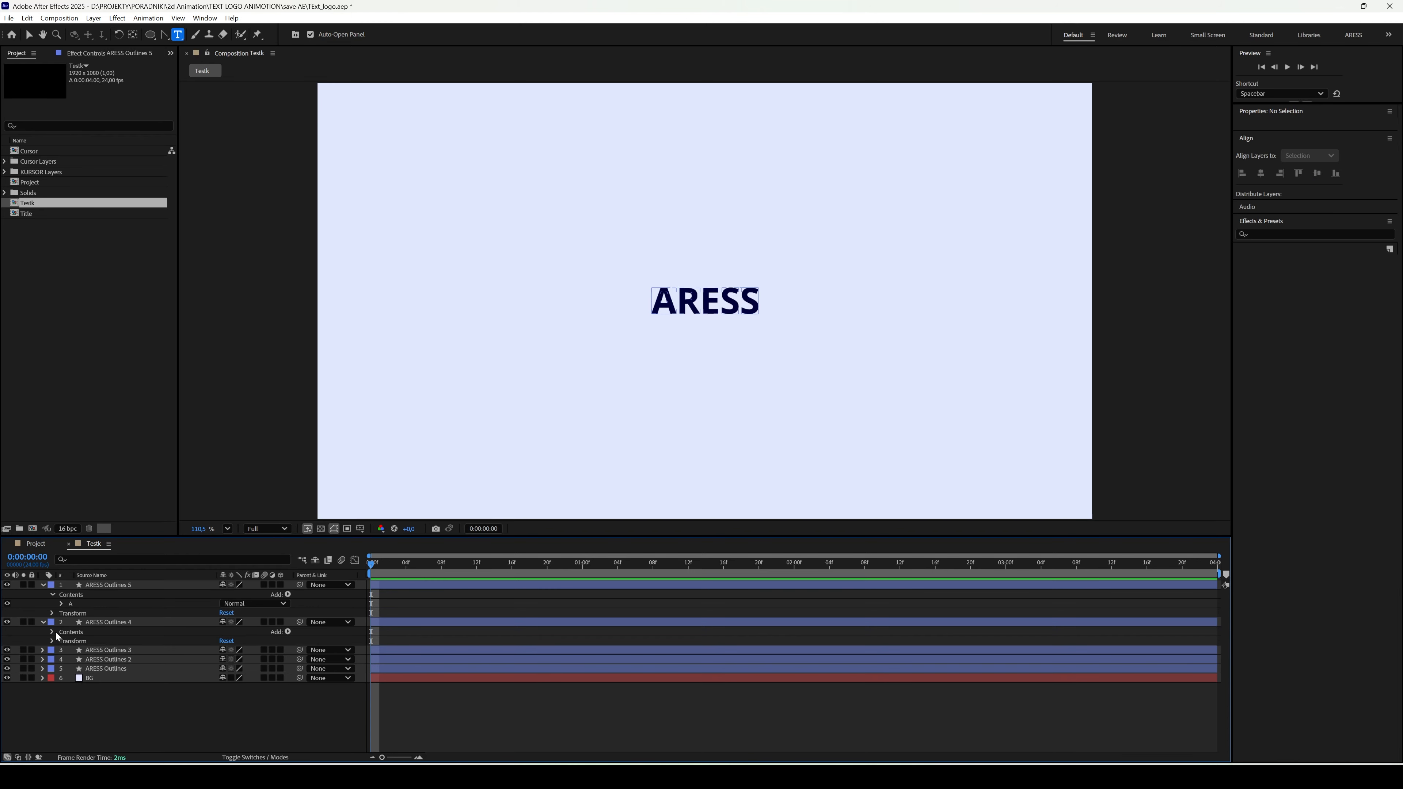
click(52, 632)
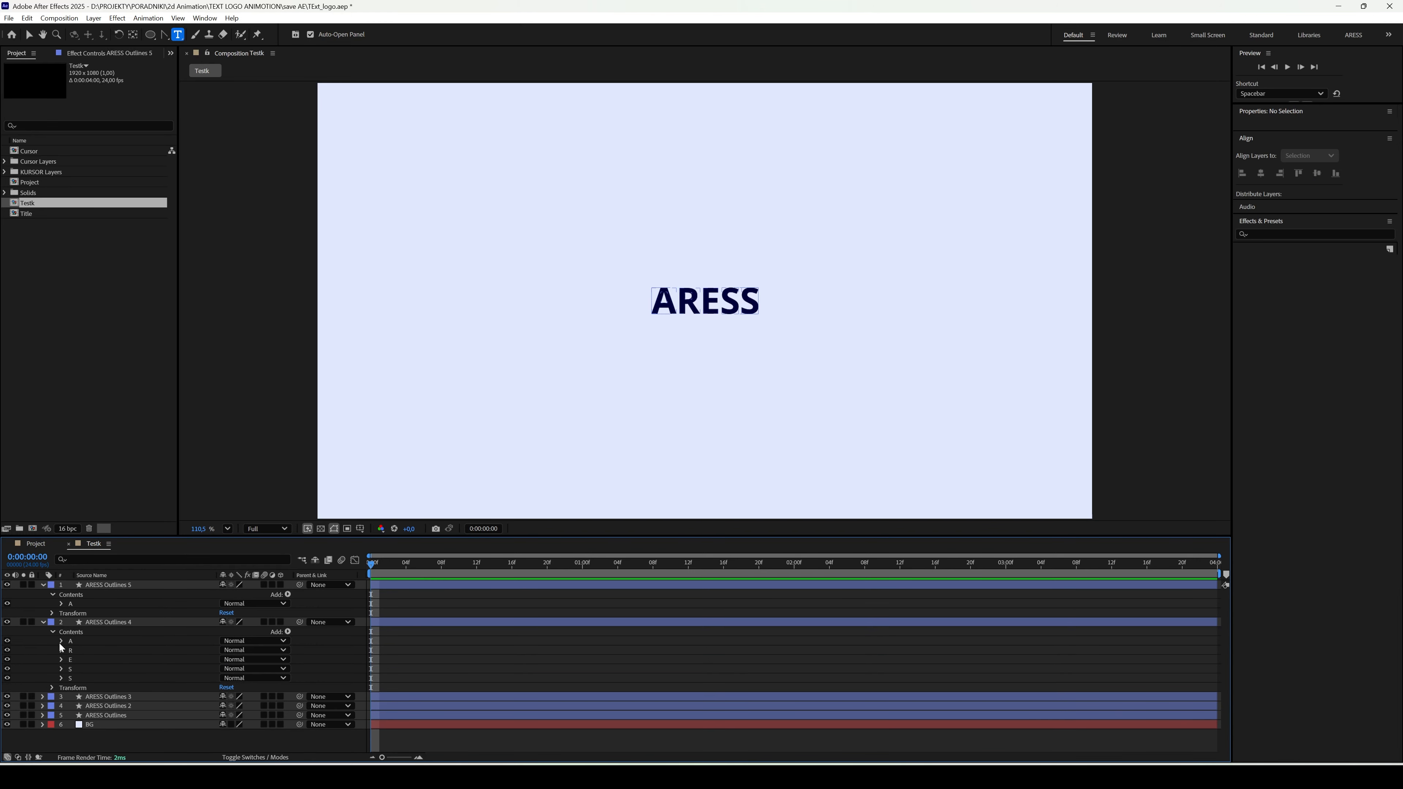
click(76, 641)
key(Delete)
click(76, 649)
shift+click(76, 669)
key(Delete)
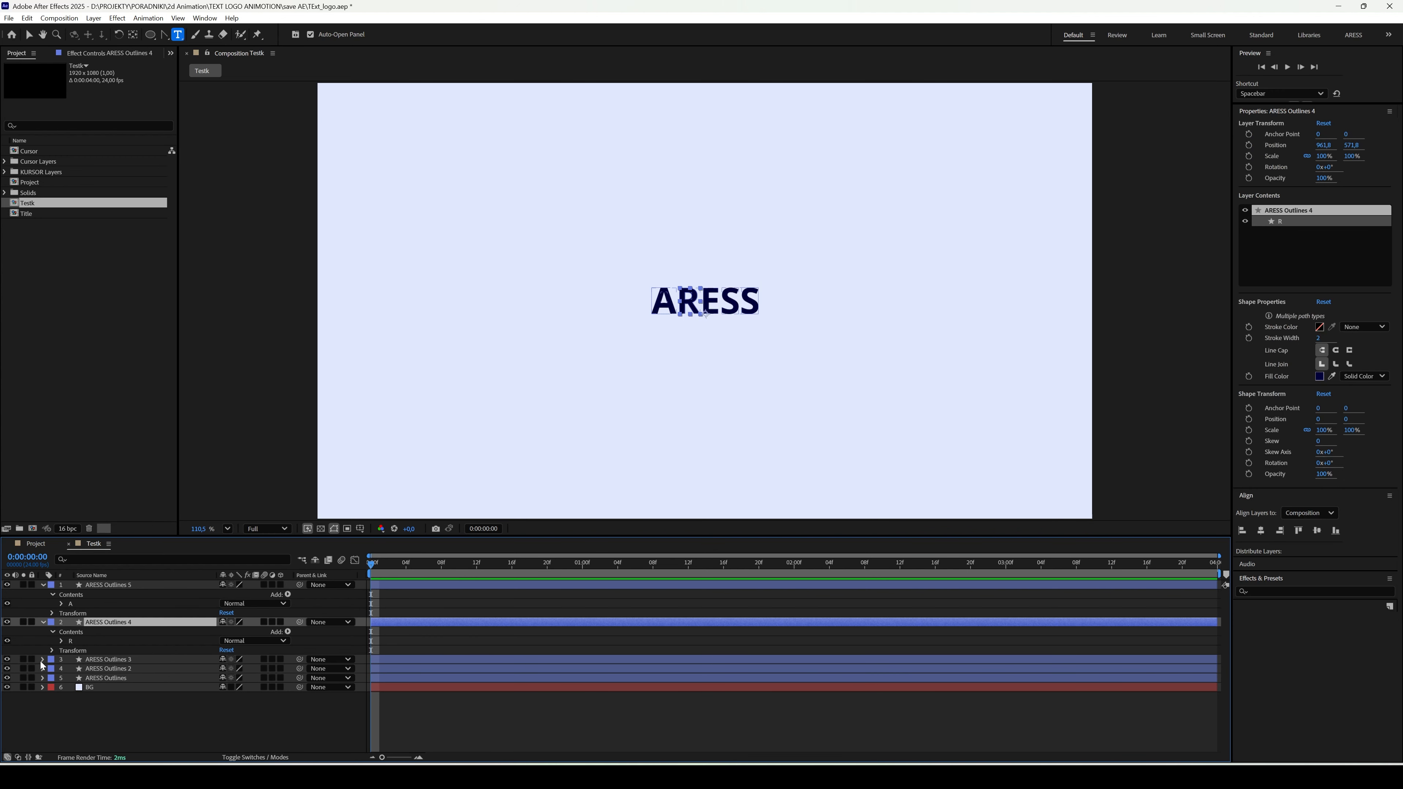
- Delete every letter group except E from the contents of the ARESS Outlines 3 layer
click(43, 660)
click(52, 670)
click(76, 678)
shift+click(77, 689)
key(Delete)
- Delete every letter group except the first S from the ARESS Outlines 2 layer and collapse it
click(44, 697)
click(53, 706)
click(76, 717)
scroll(78, 740, down, 1)
shift+click(78, 707)
key(Delete)
click(82, 716)
key(Delete)
click(43, 696)
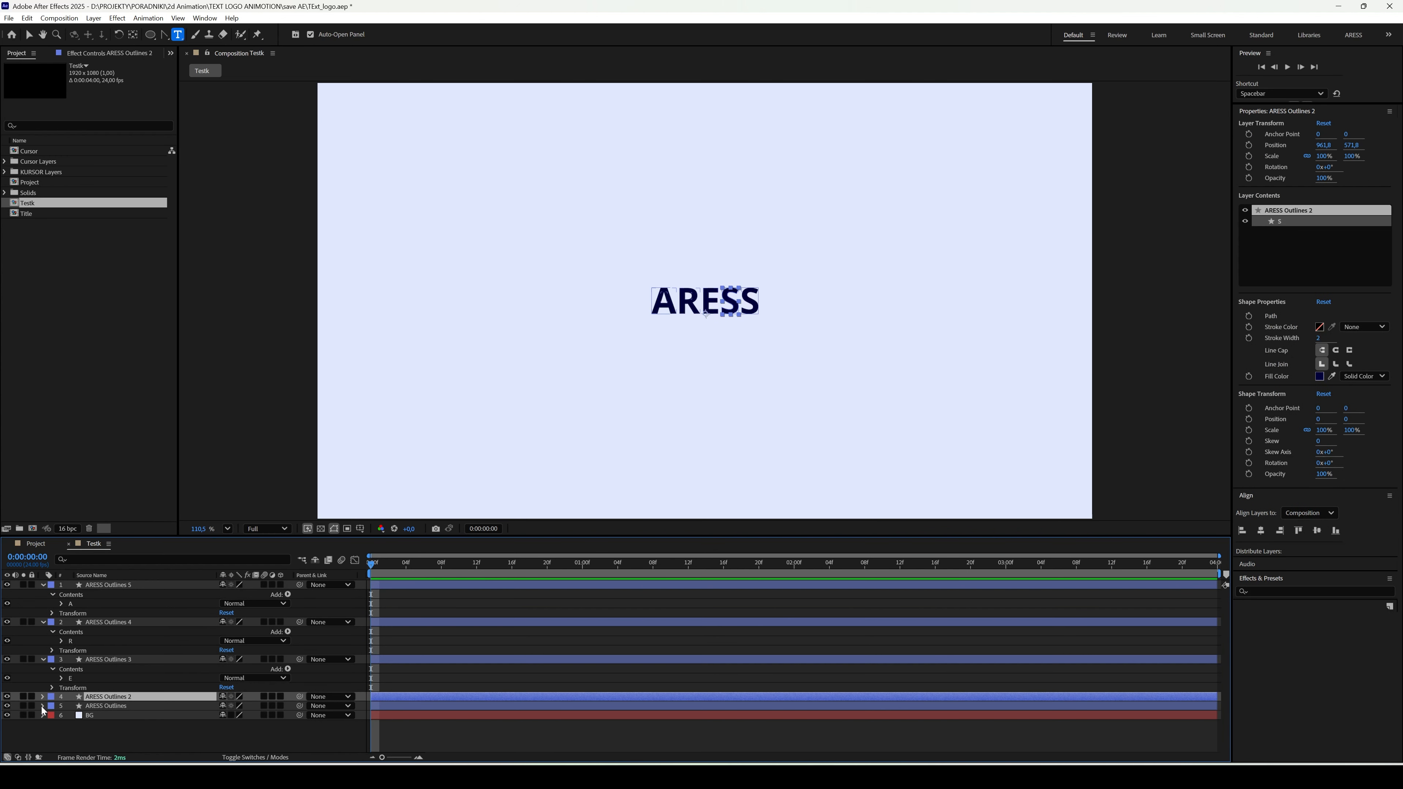
- Delete every letter group except the last S from the contents of the ARESS Outlines layer
click(42, 707)
click(53, 716)
click(70, 725)
- Rename the layer holding the letter A as A Outlines 5
click(95, 585)
right_click(93, 587)
click(121, 560)
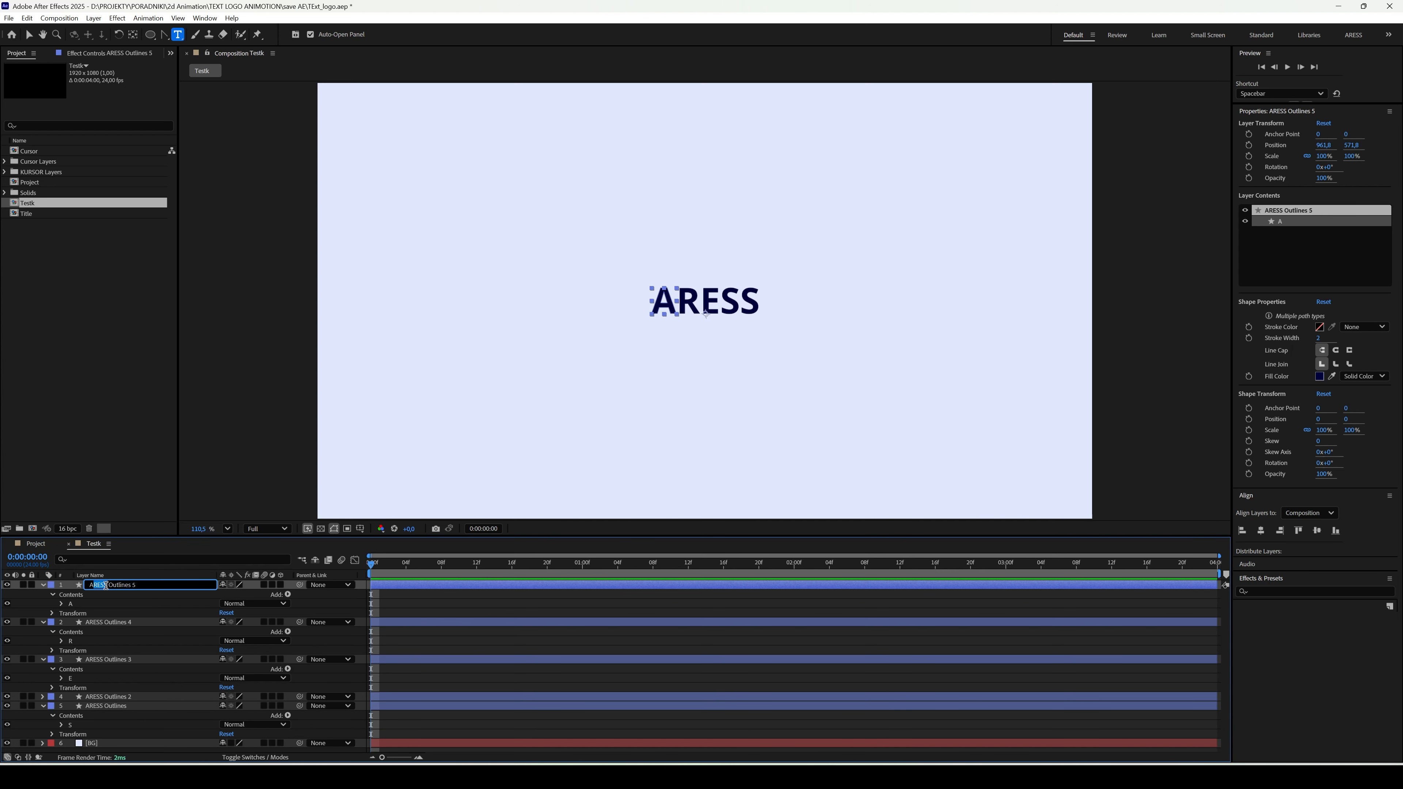
text(A)
key(Return)
- Rename the layer holding the letter R as R Outlines 4
click(99, 622)
right_click(95, 624)
click(124, 591)
click(112, 623)
key(BackSpace)
key(BackSpace)
key(BackSpace)
key(BackSpace)
key(BackSpace)
text(R)
key(Return)
- Rename the layer holding the letter E as E Outlines 3
right_click(113, 661)
click(135, 627)
click(115, 660)
key(BackSpace)
key(BackSpace)
key(BackSpace)
key(BackSpace)
key(BackSpace)
text(E)
- Rename the two layers holding the S letters as S Outlines 2 and S Outlines
right_click(105, 697)
click(127, 664)
double_click(100, 697)
text(S)
right_click(100, 708)
click(126, 673)
key(BackSpace)
key(BackSpace)
key(BackSpace)
key(BackSpace)
key(BackSpace)
text(S)
key(Return)
- Collapse the properties of the letter layers and hide all five letters, leaving only the background visible
click(42, 585)
click(43, 594)
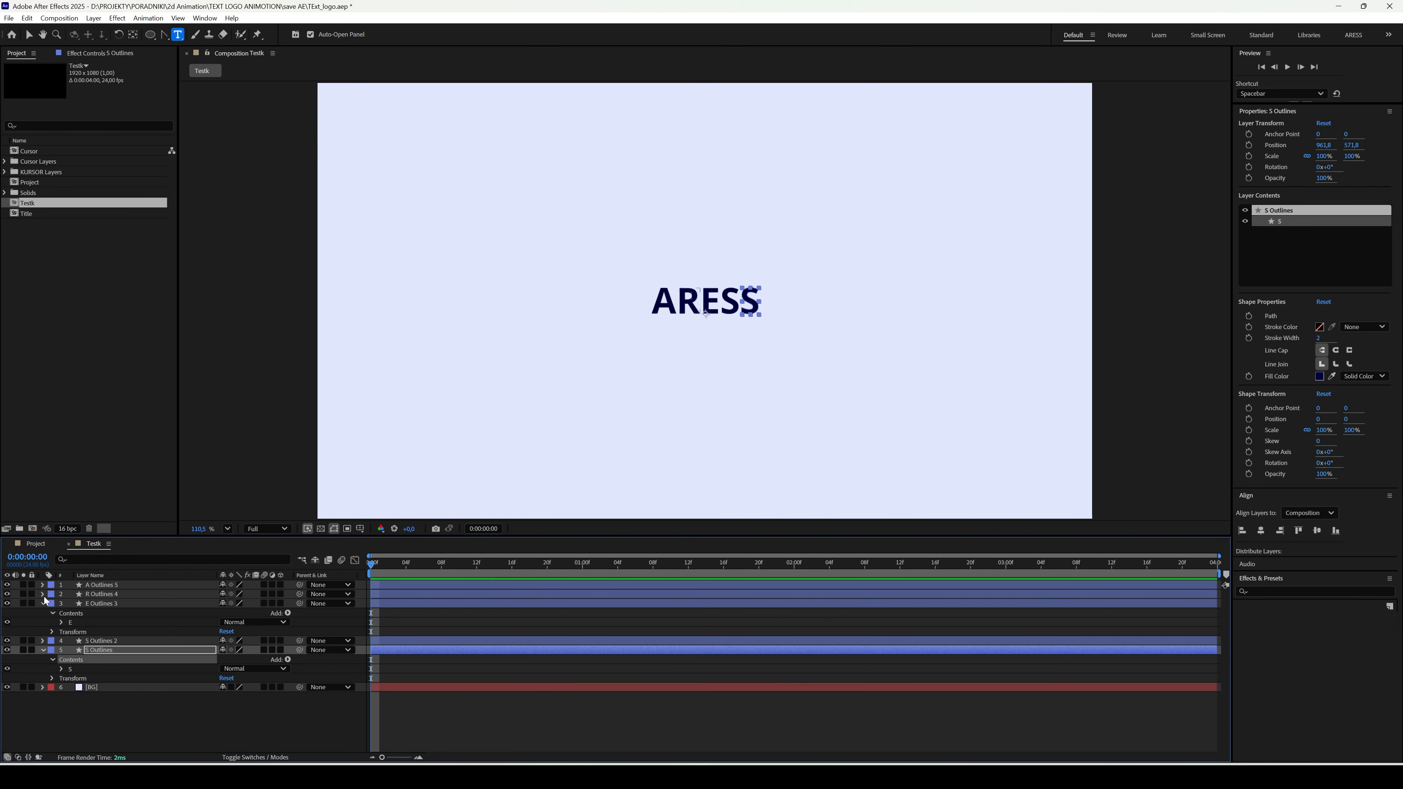
click(42, 604)
click(43, 622)
click(71, 666)
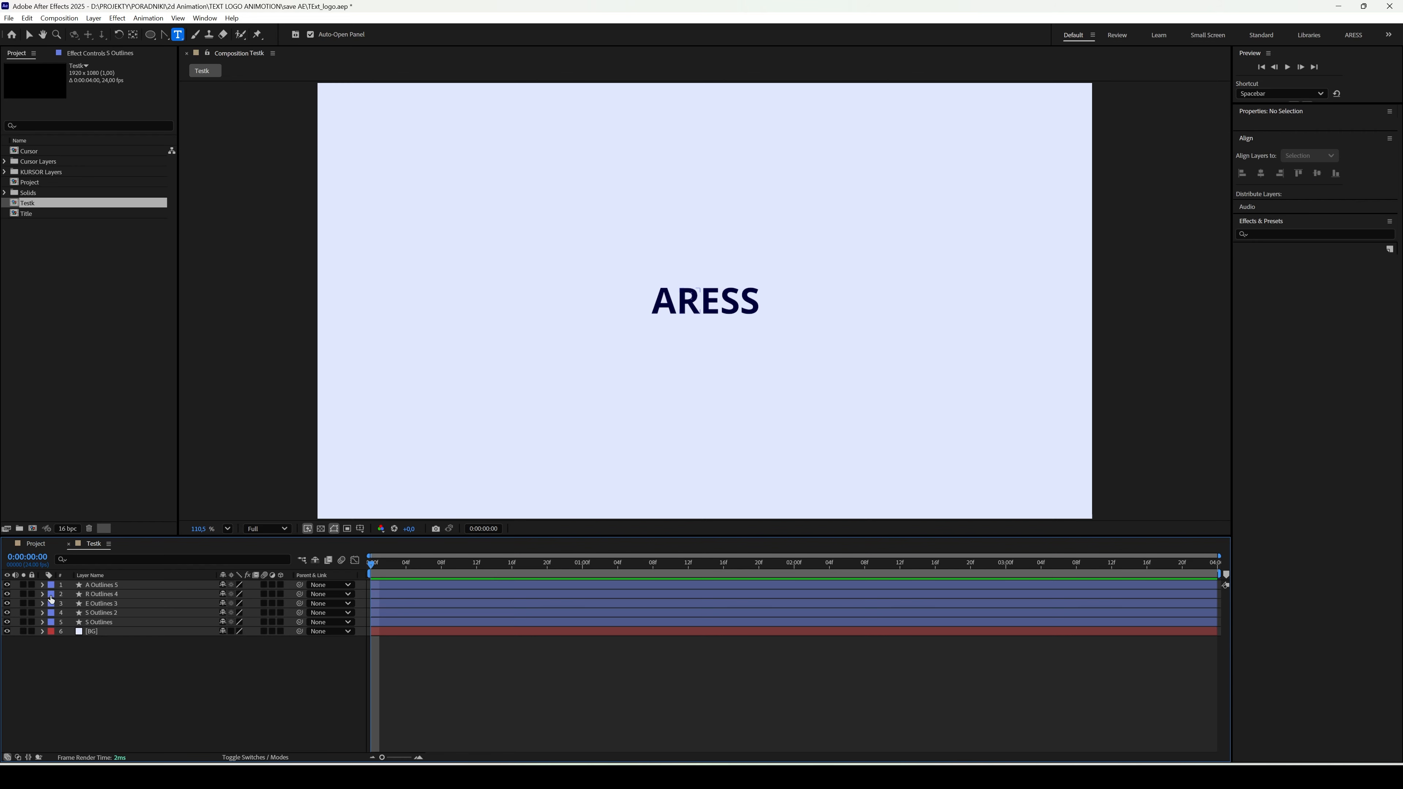
drag(6, 585, 7, 622)
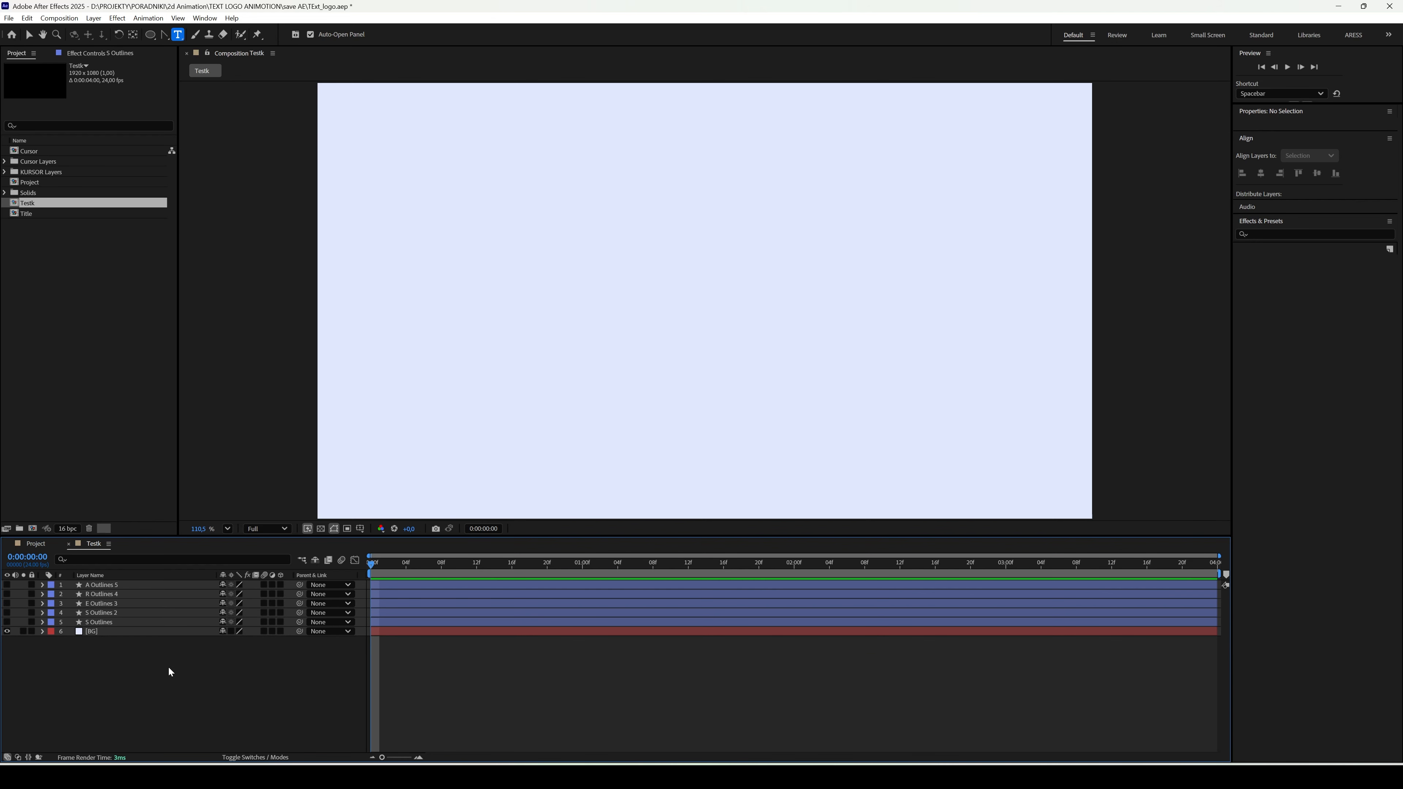
- Draw a small circle with the Ellipse tool at the composition's centre and show the A layer again
click(149, 34)
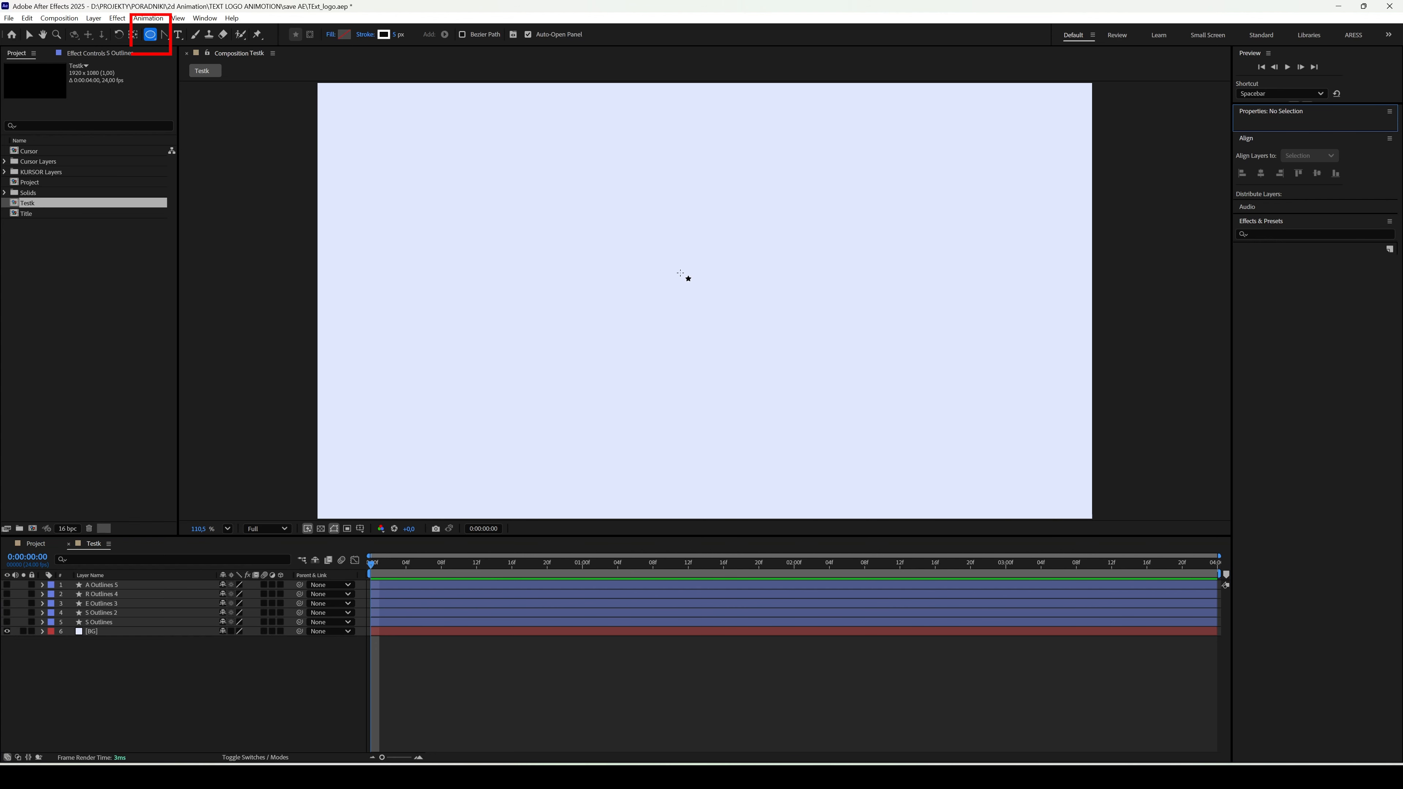
drag(705, 306, 728, 322)
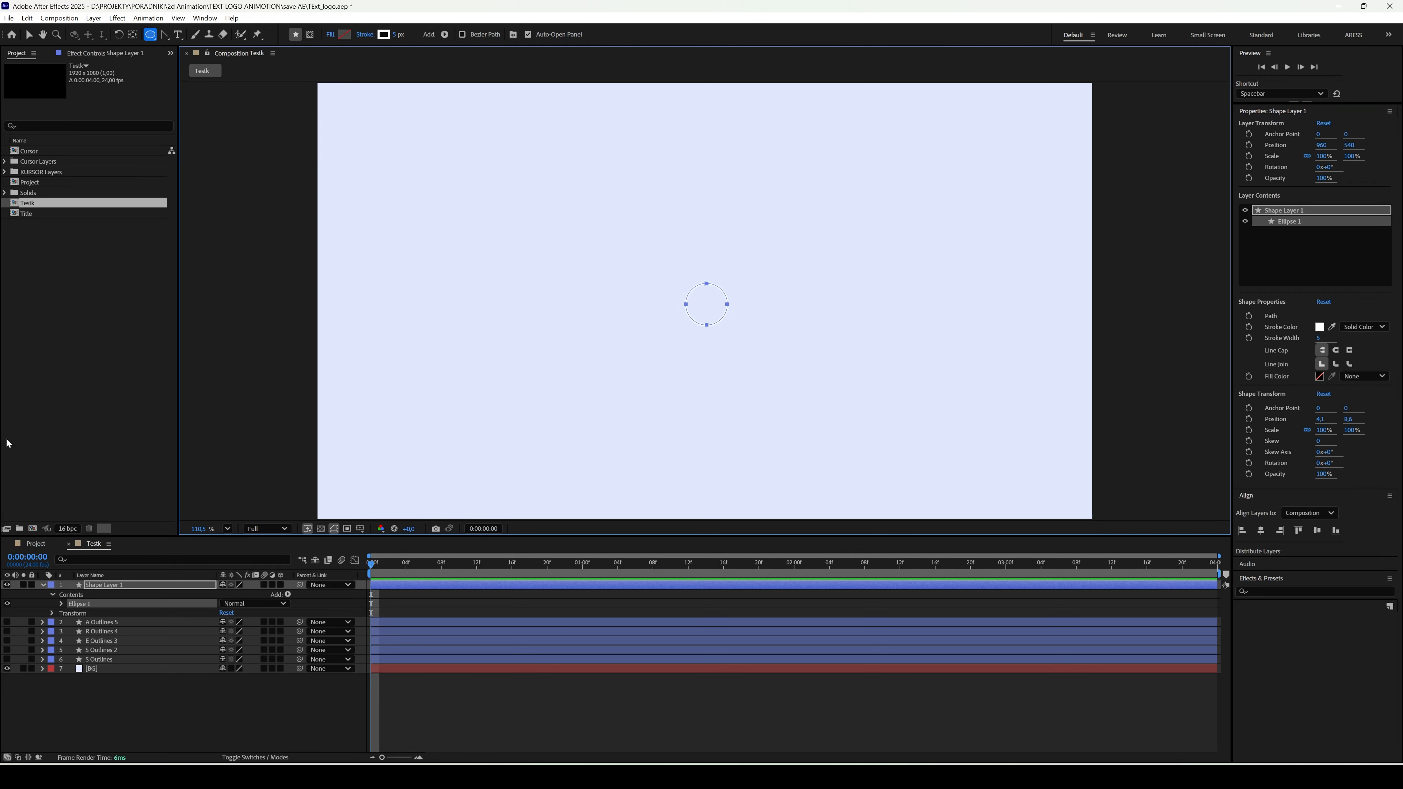
click(8, 623)
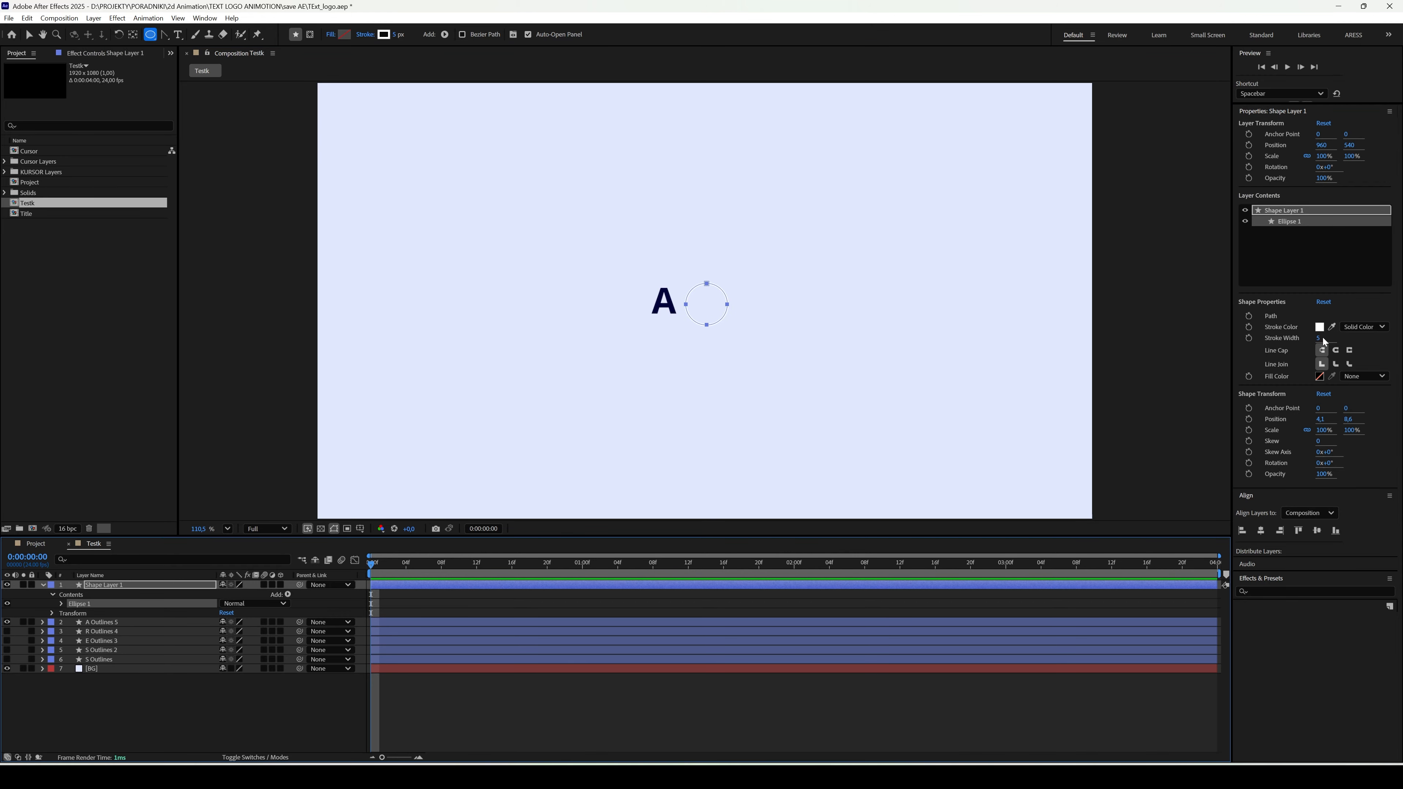
- Give the circle a solid fill sampled from the letter A's navy colour and set its stroke to None
click(1372, 379)
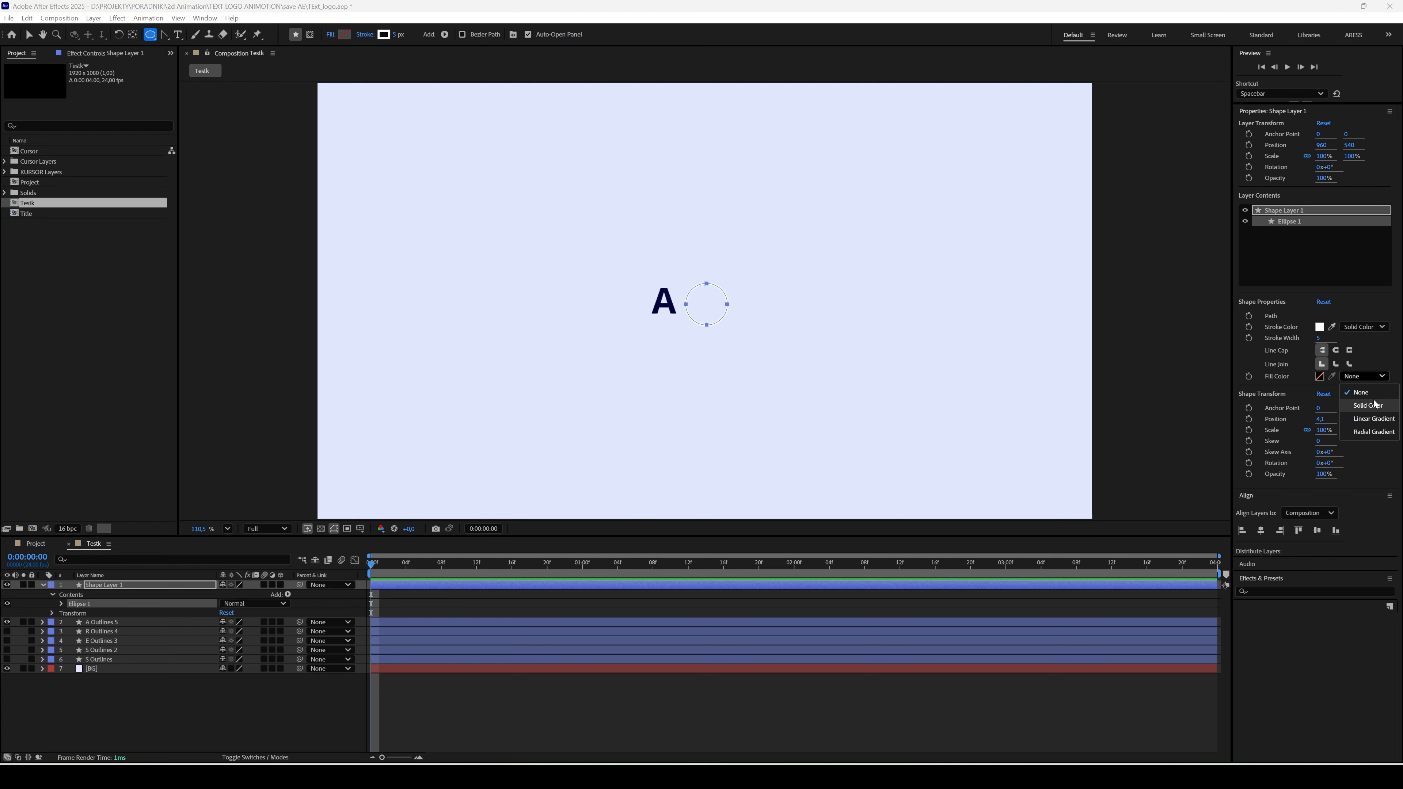
click(1364, 406)
click(1333, 376)
click(675, 302)
click(1362, 328)
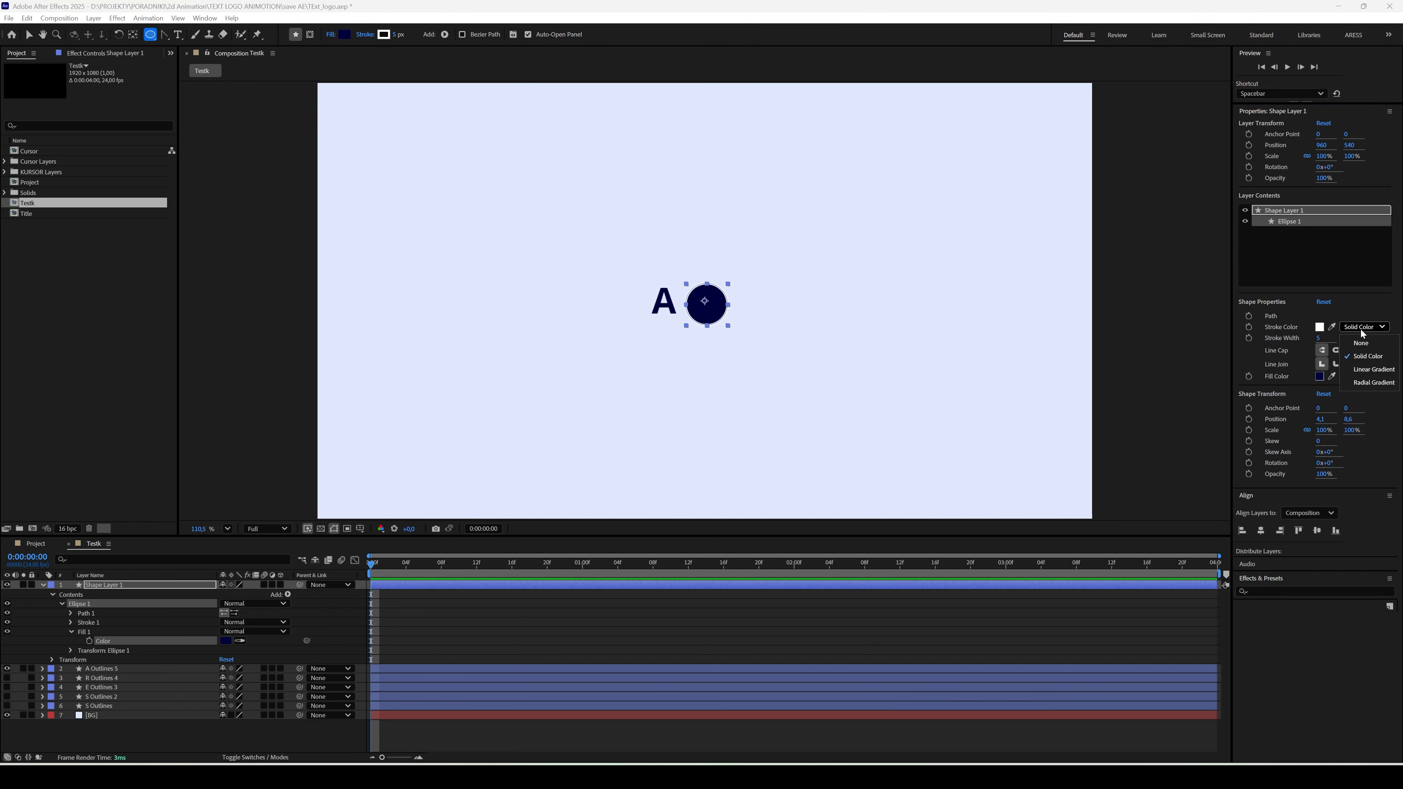
click(1362, 343)
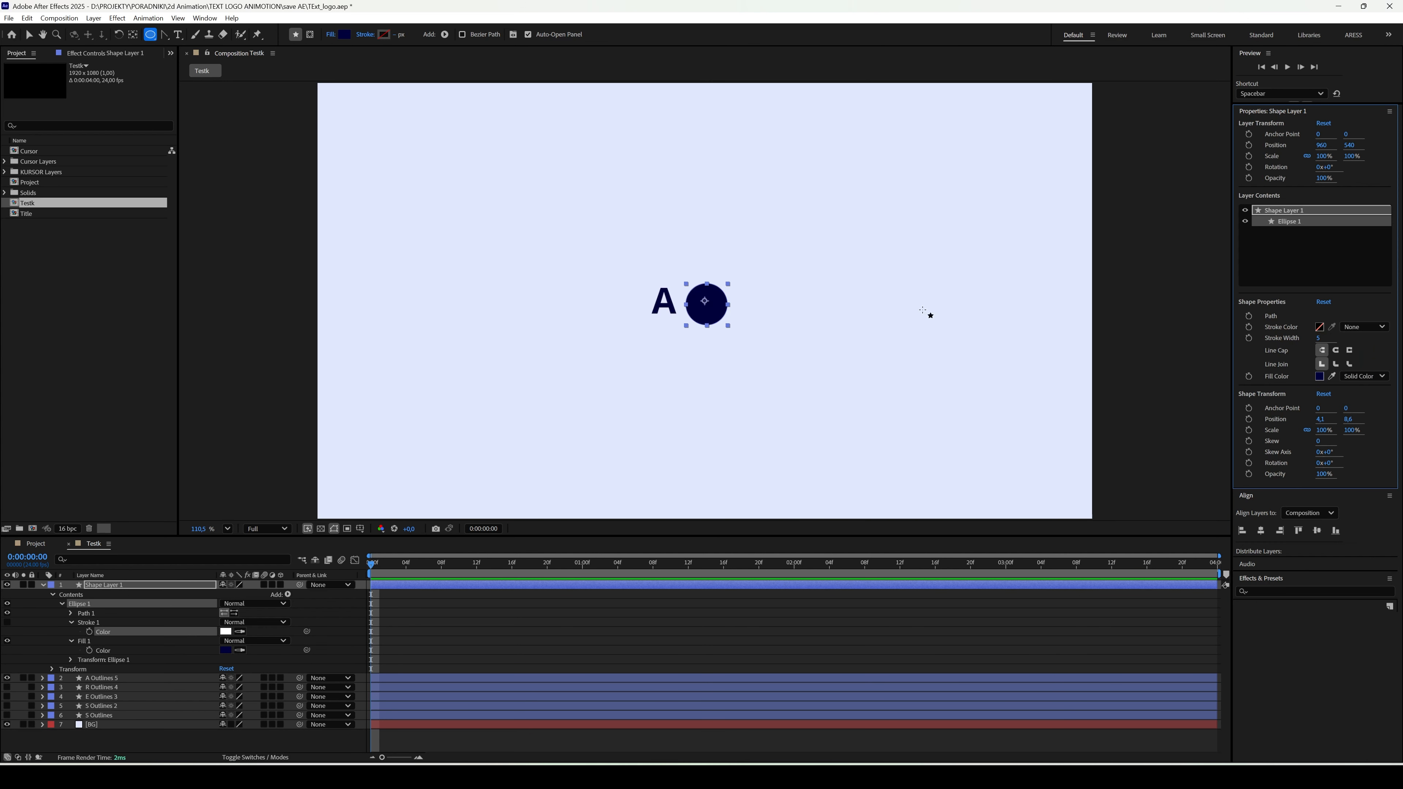
- Move the circle layer's anchor point to the circle's centre and centre the layer in the composition both ways
click(132, 34)
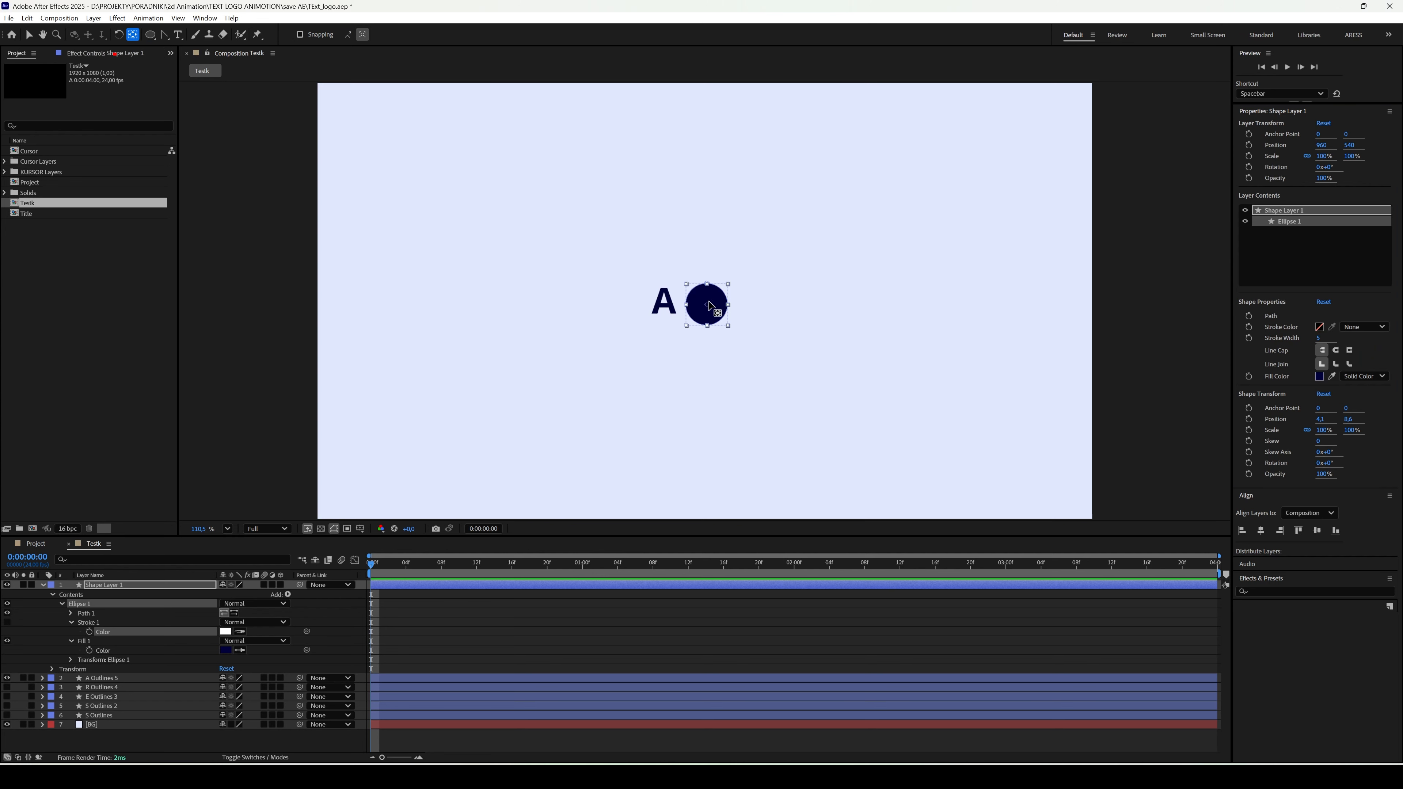
click(143, 594)
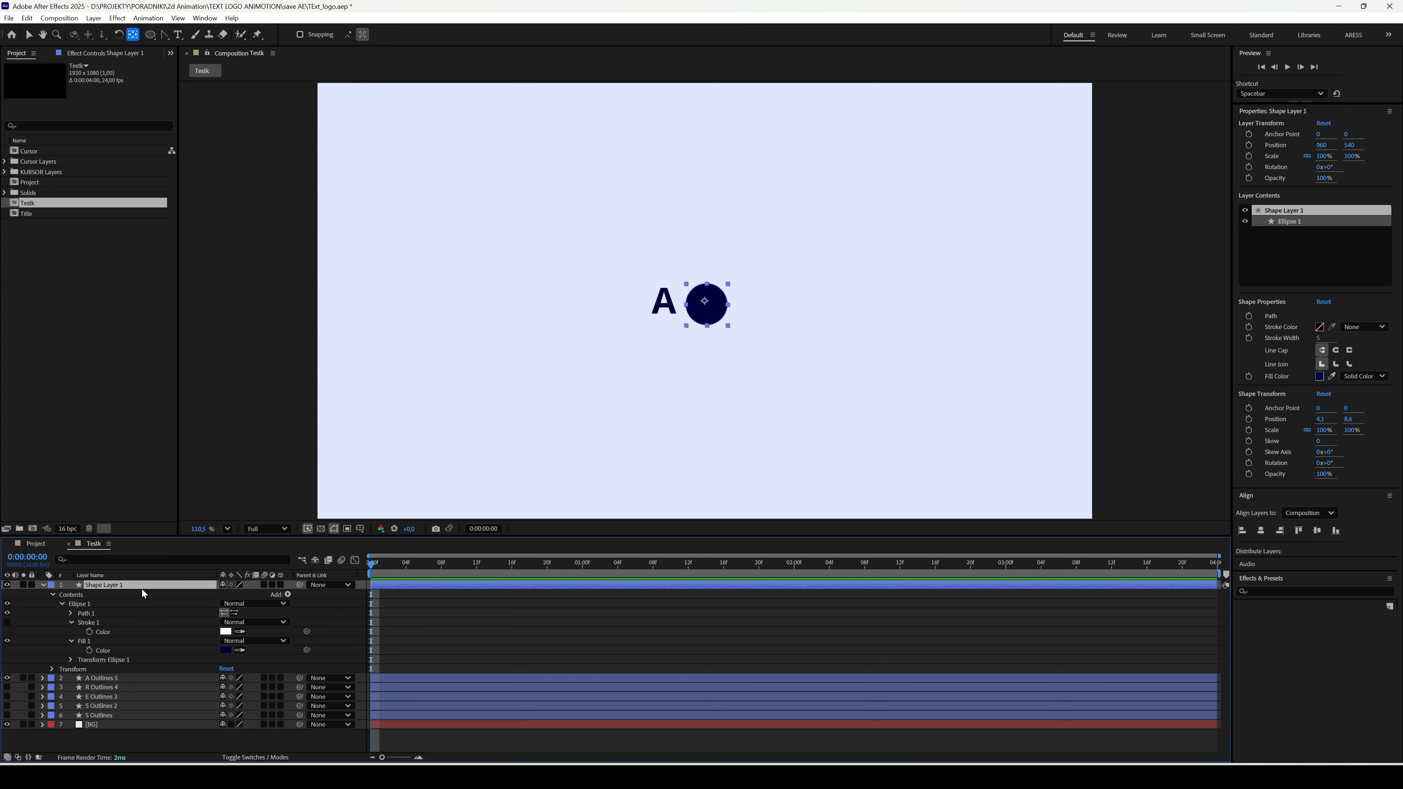
drag(705, 301, 708, 306)
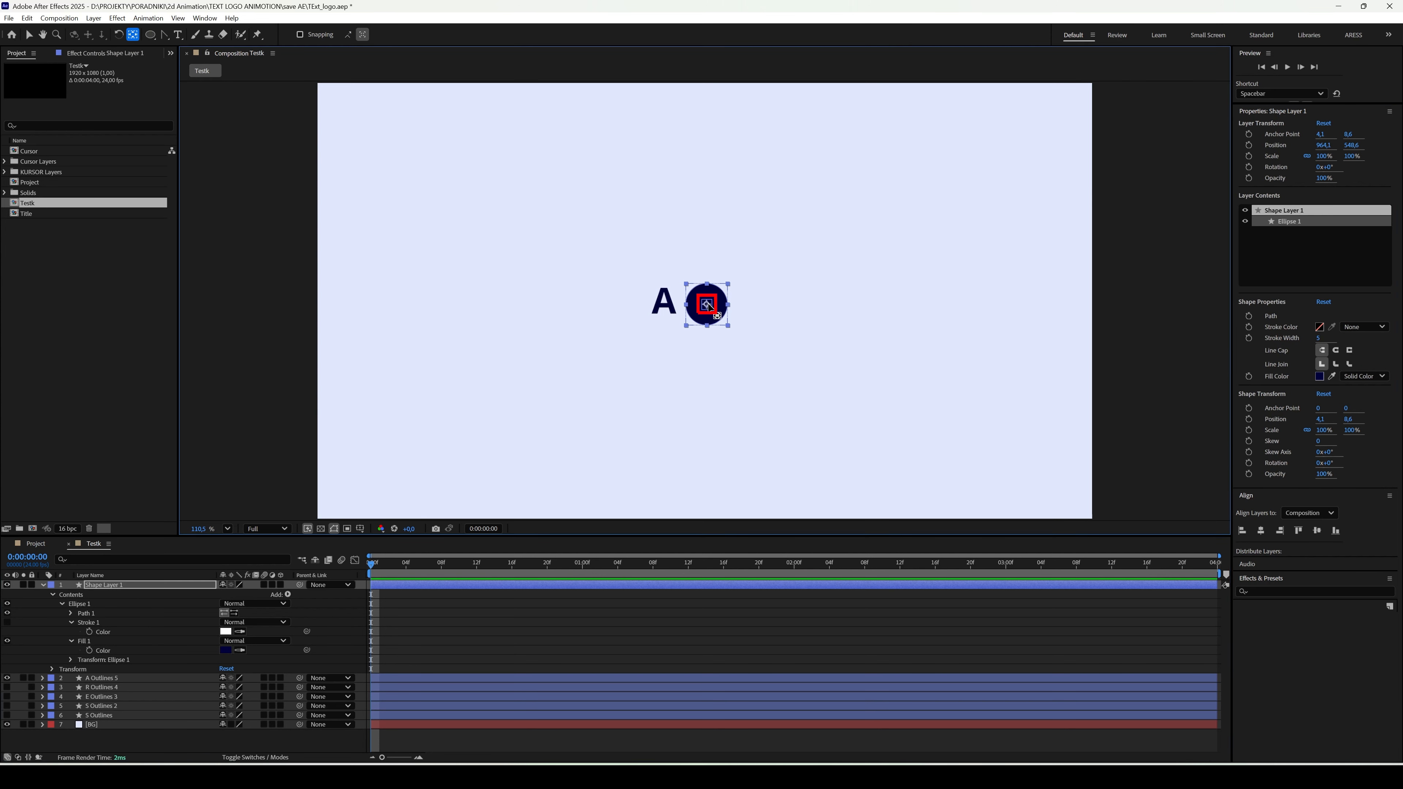
click(1261, 531)
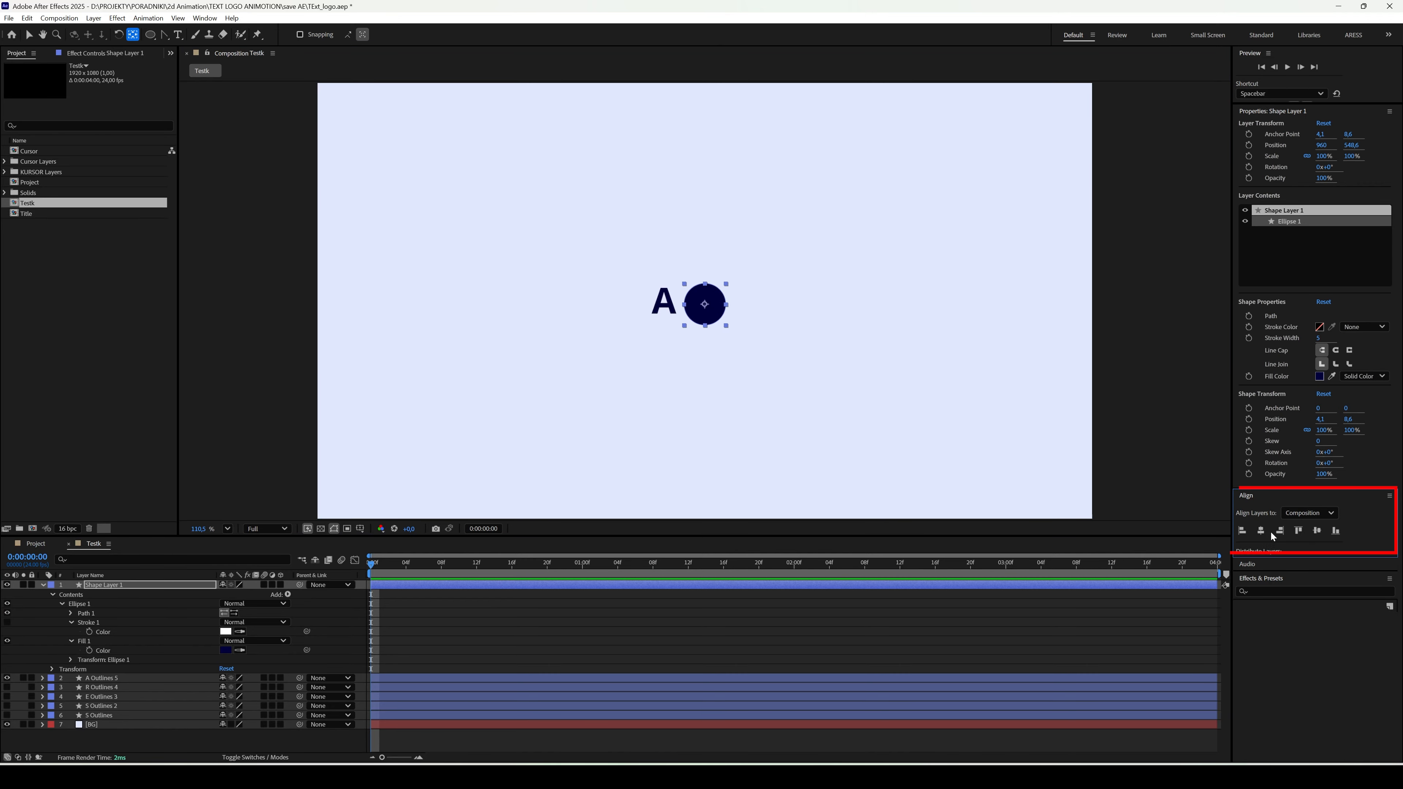
click(1317, 531)
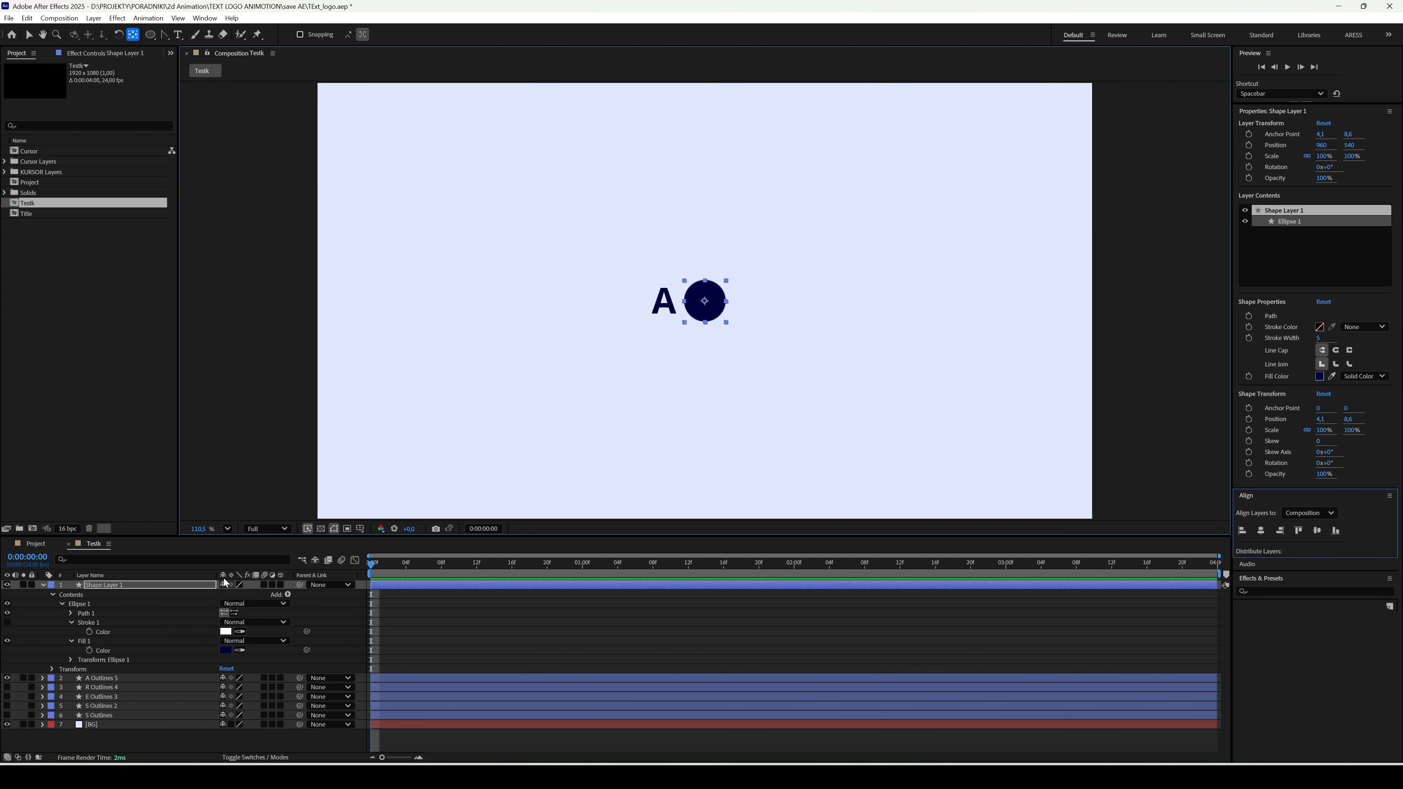
- Add a Scale keyframe of 100% to the circle layer at 0:00:00:12
key(s)
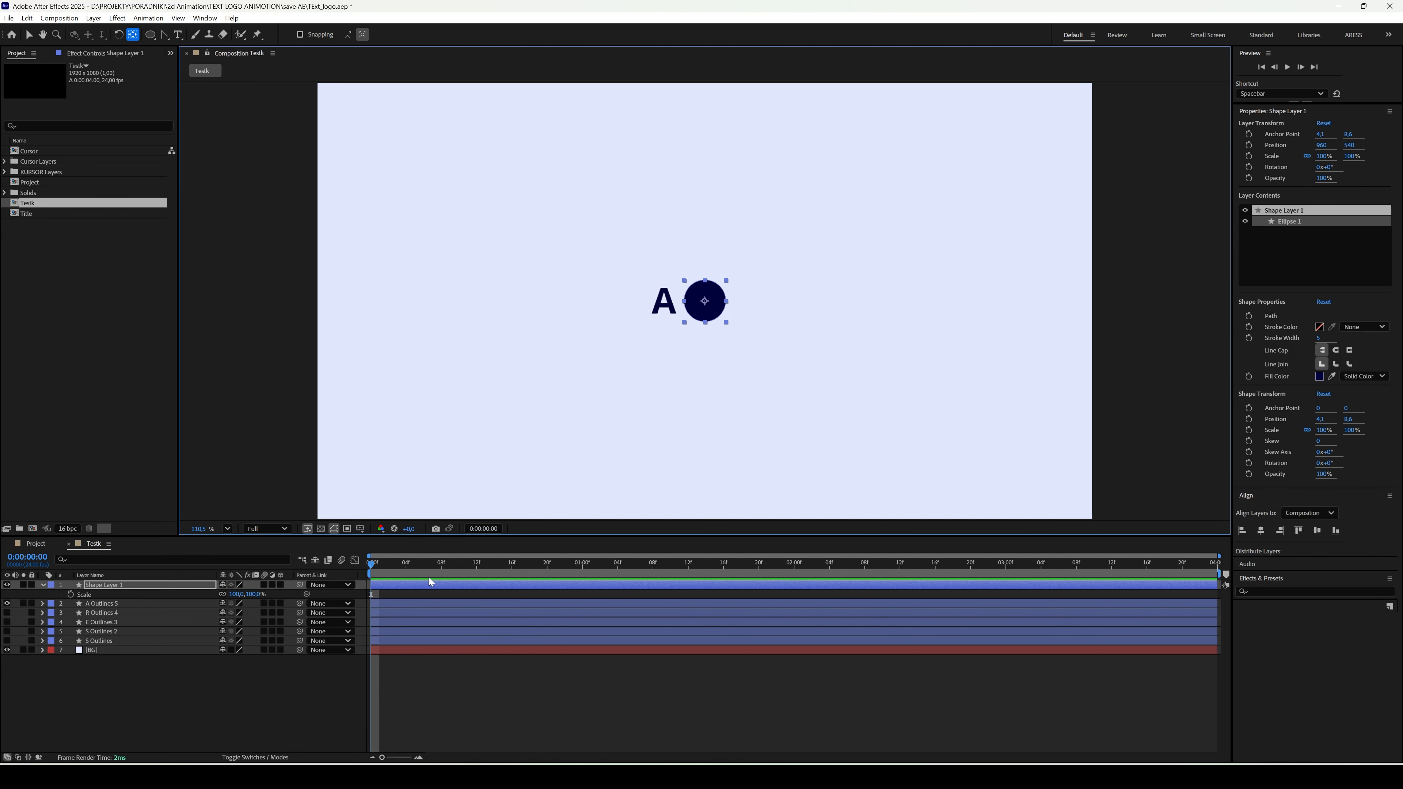
click(476, 570)
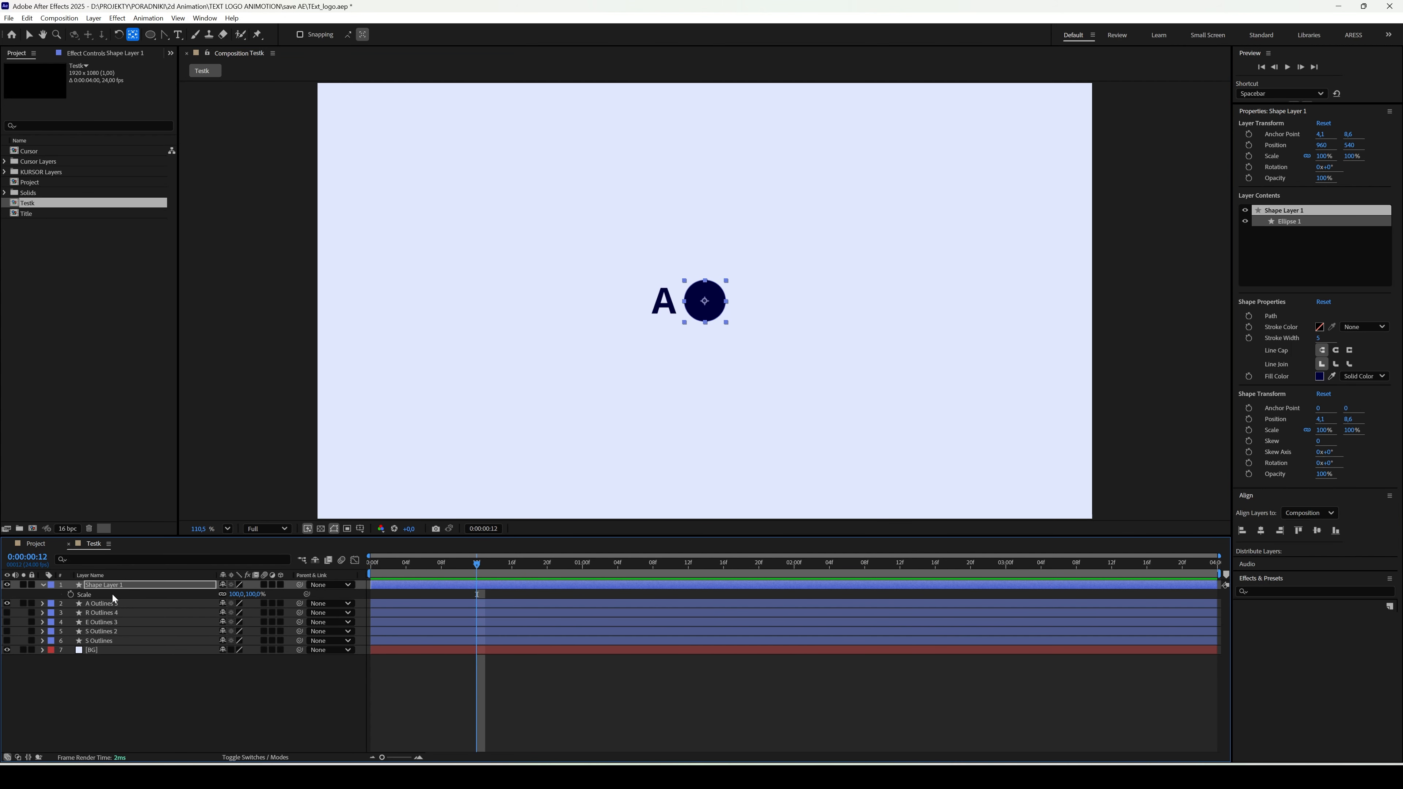
click(70, 595)
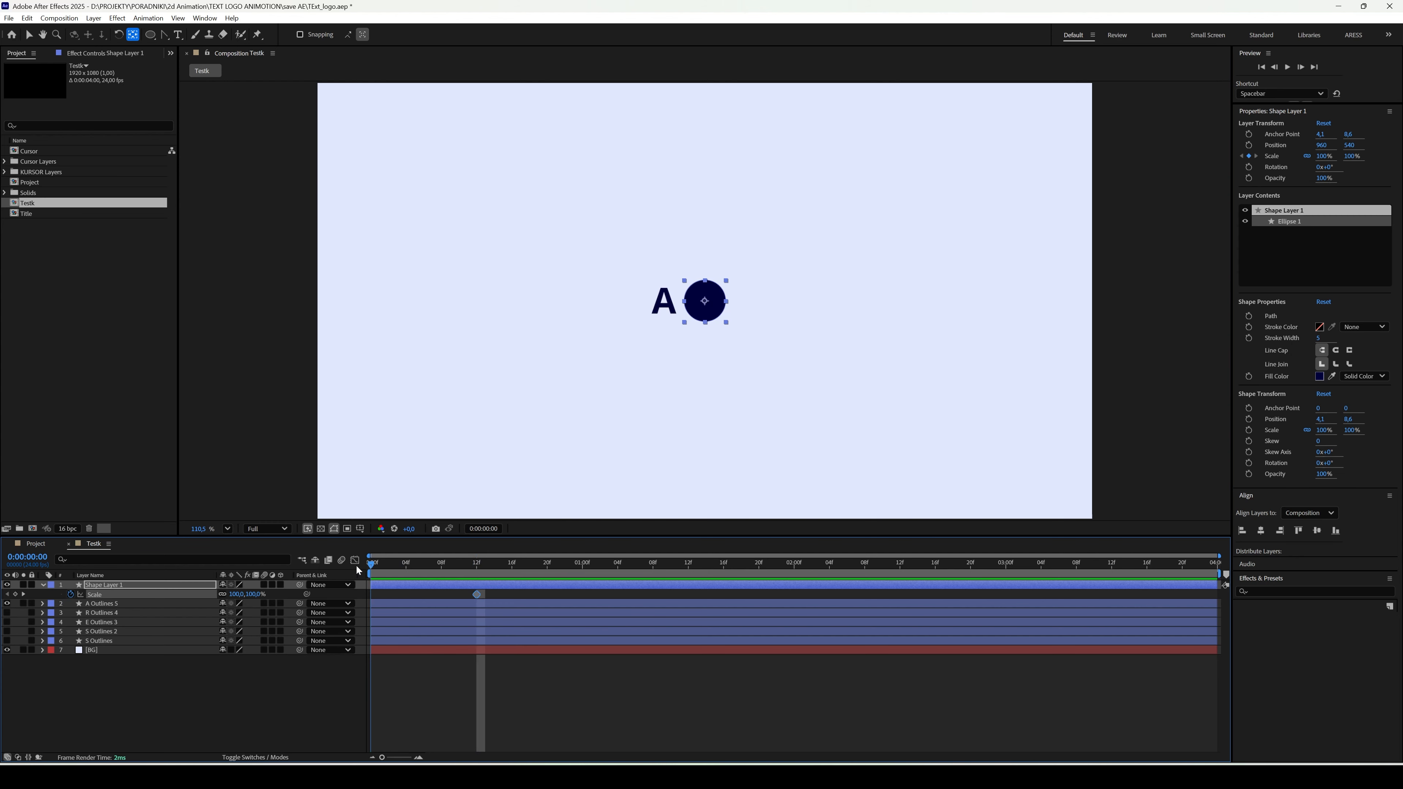
- Set the circle layer's Scale to 2197% at 0:00:00:00 so it covers the frame, and preview the shrinking animation
key(Home)
drag(246, 594, 771, 589)
drag(254, 596, 834, 595)
drag(259, 596, 325, 594)
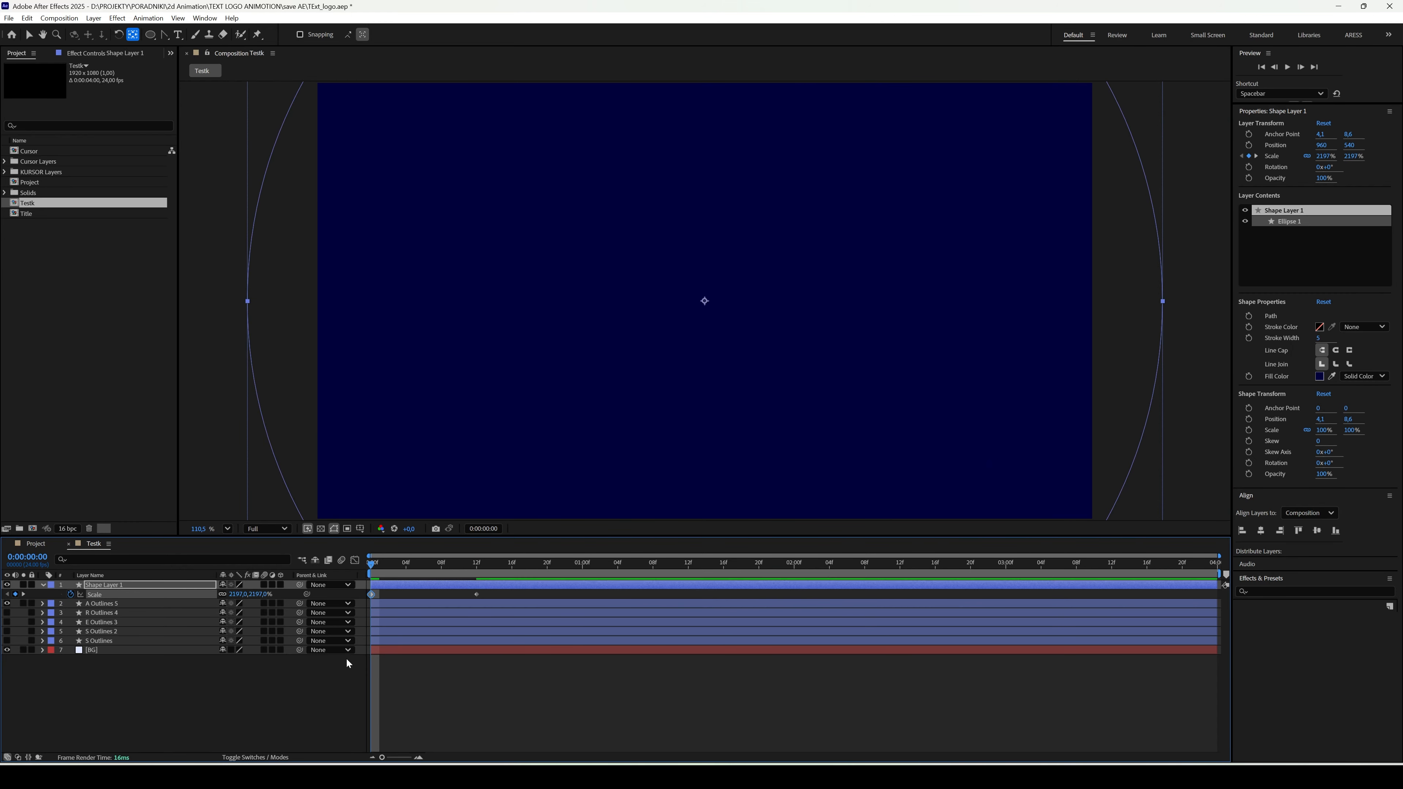
click(337, 701)
key(space)
key(space)
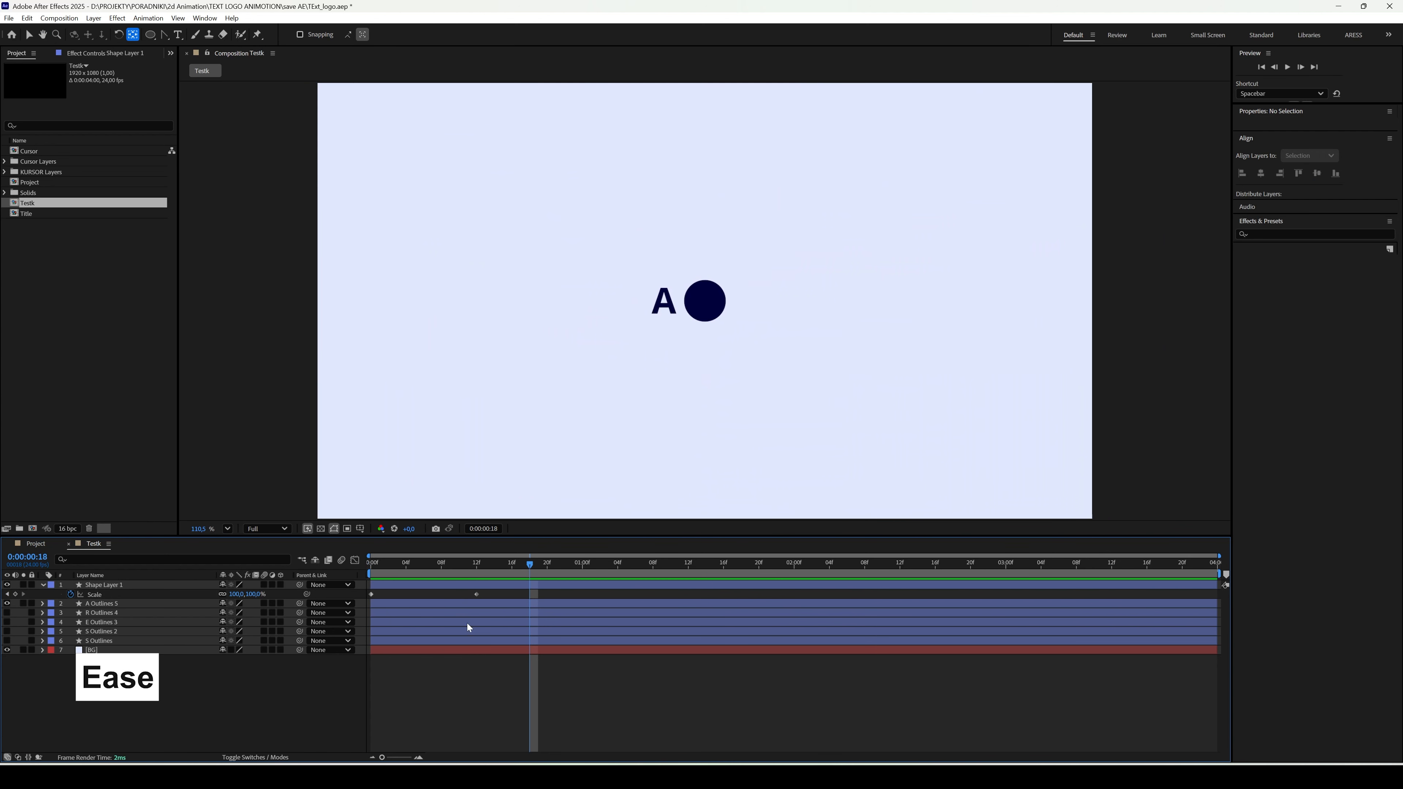
- Apply Easy Ease to both of the circle's Scale keyframes and adjust the speed graph around the keyframe at 0:00:00:12
drag(499, 595, 365, 596)
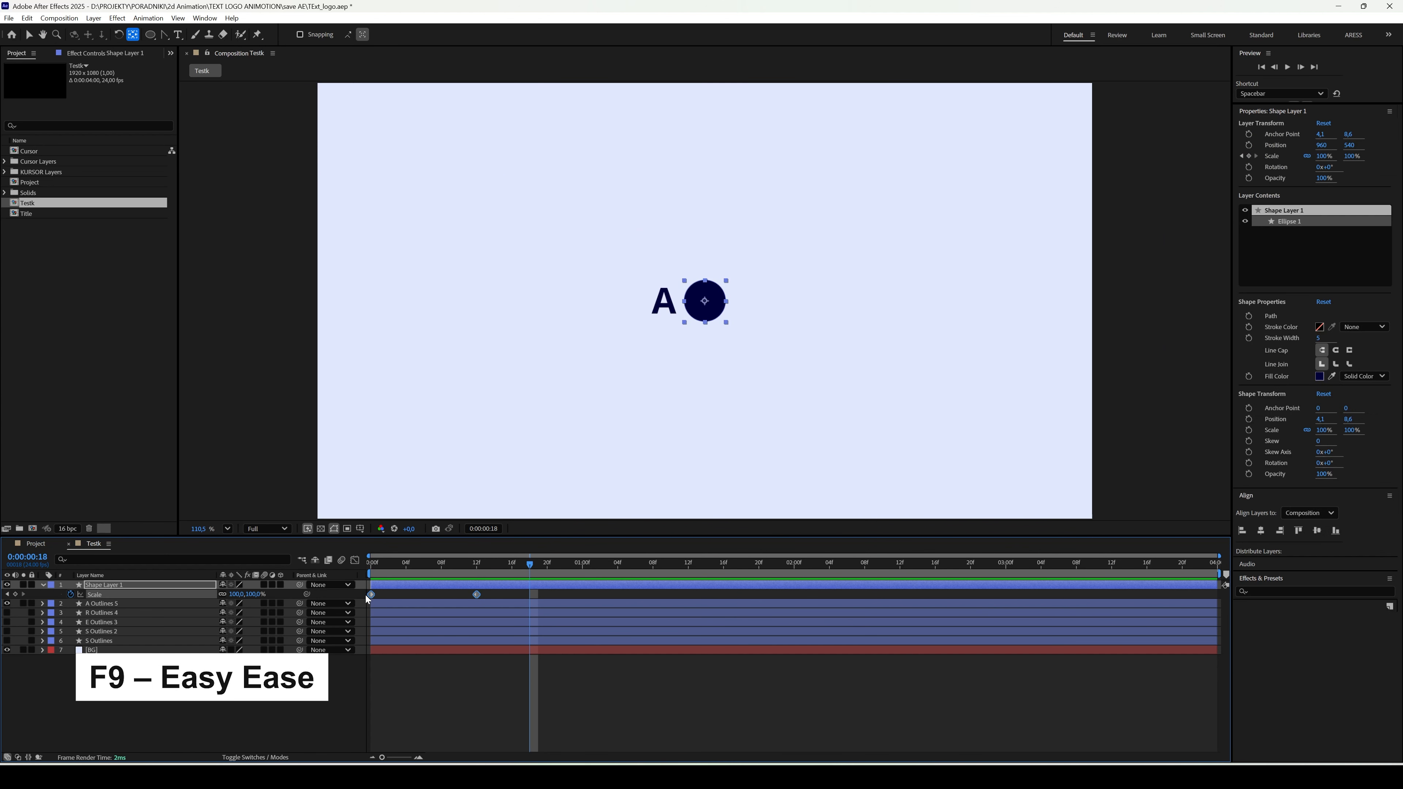
key(F9)
click(356, 563)
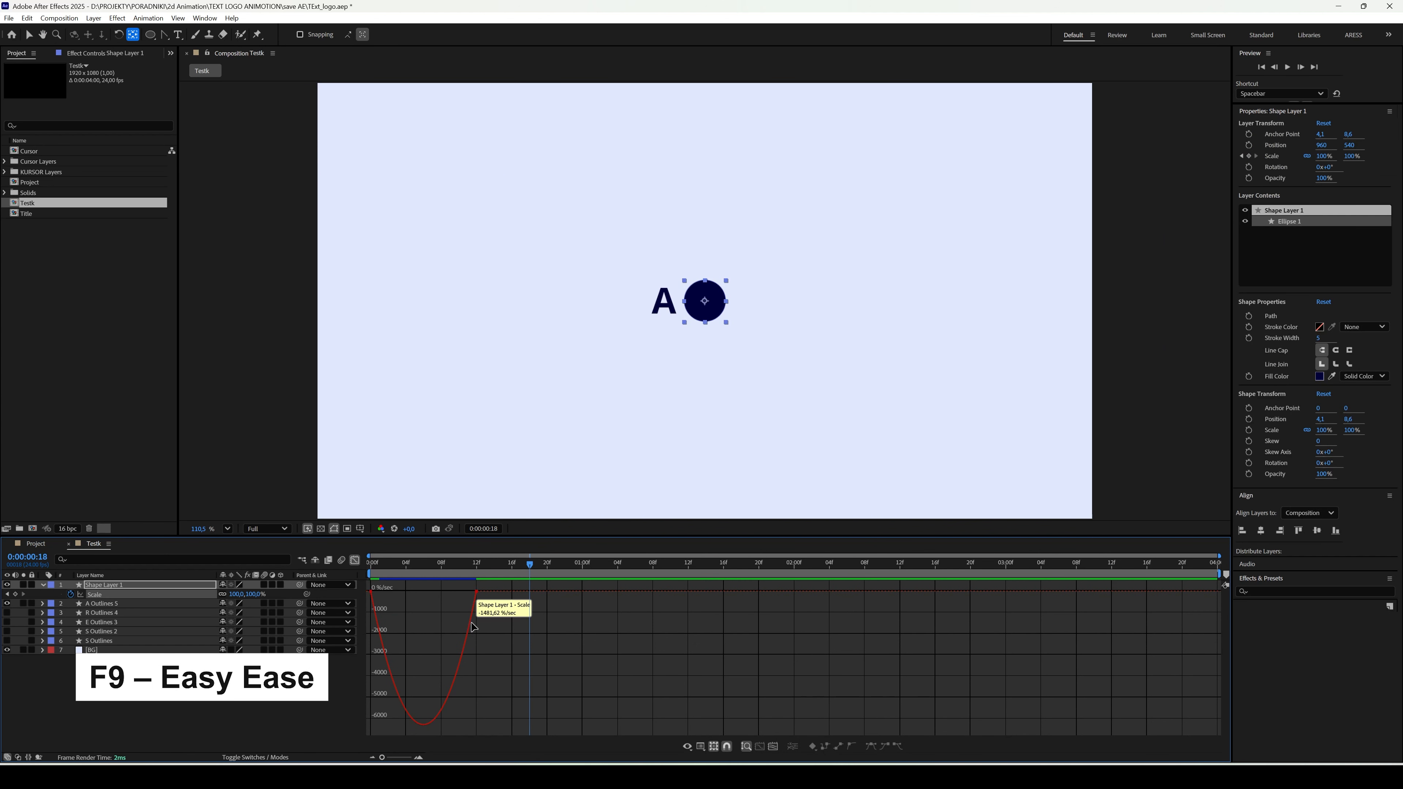
mouse_move(497, 607)
mouse_down()
mouse_move(368, 584)
mouse_move(452, 595)
mouse_up()
click(356, 562)
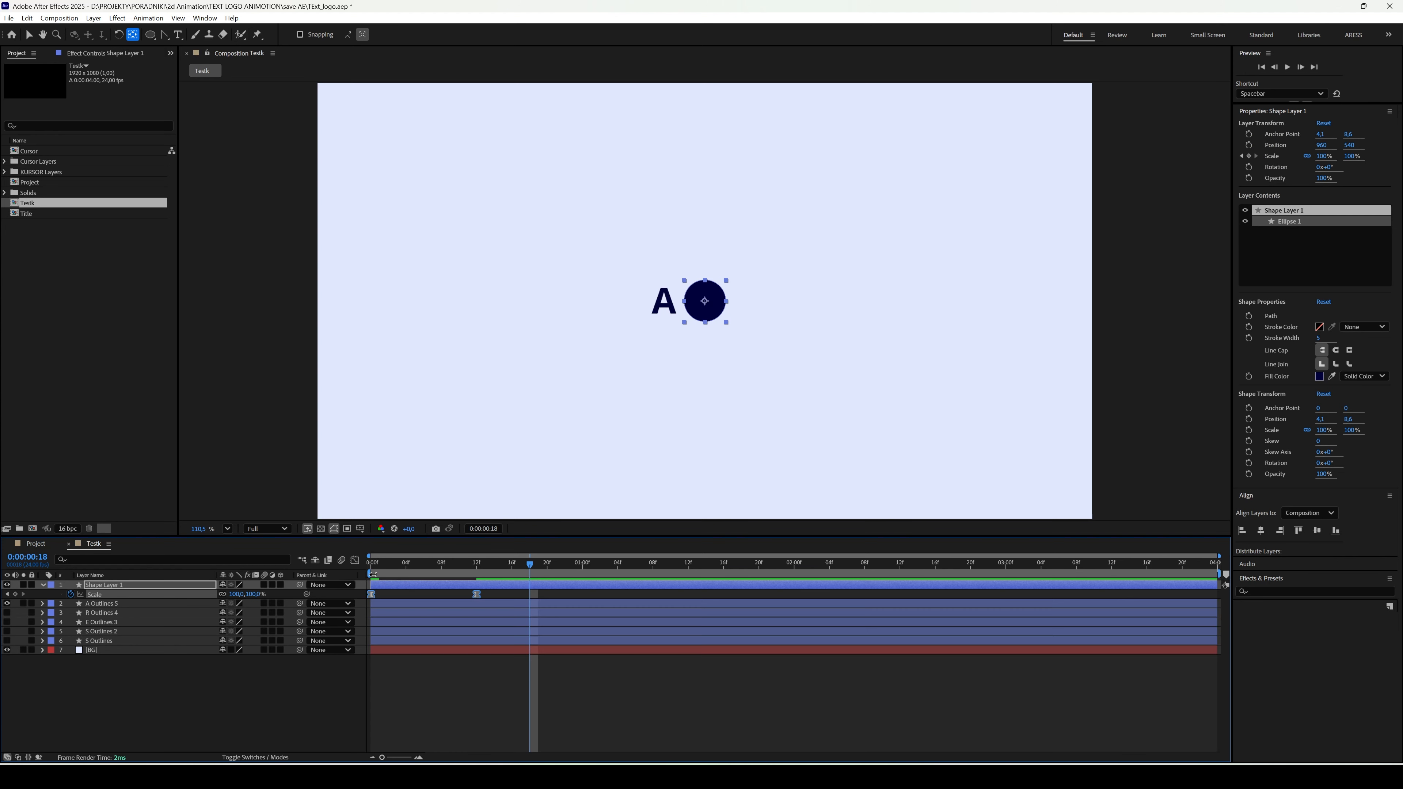
- Preview the eased circle animation from the start and enable motion blur for the circle layer
click(370, 565)
key(space)
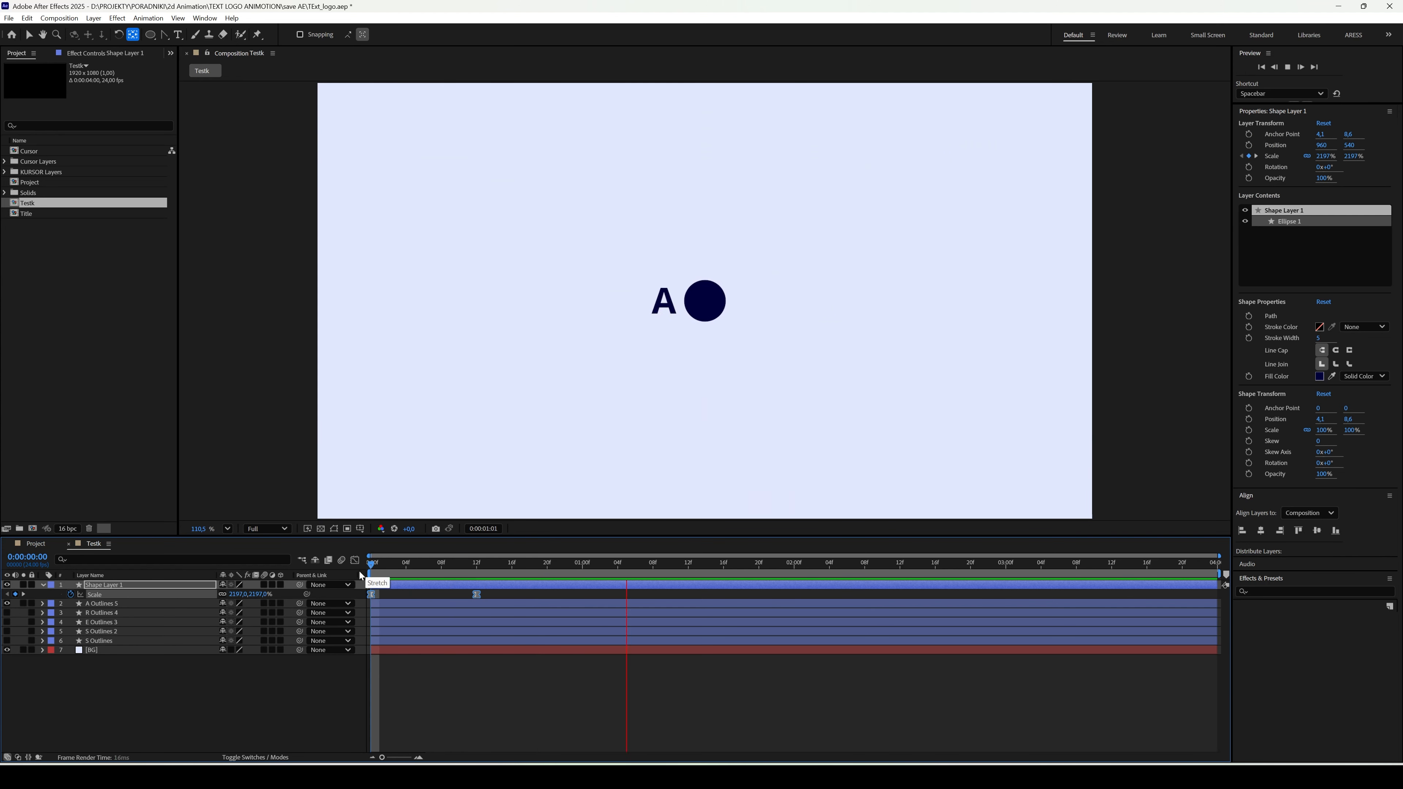
key(space)
click(264, 585)
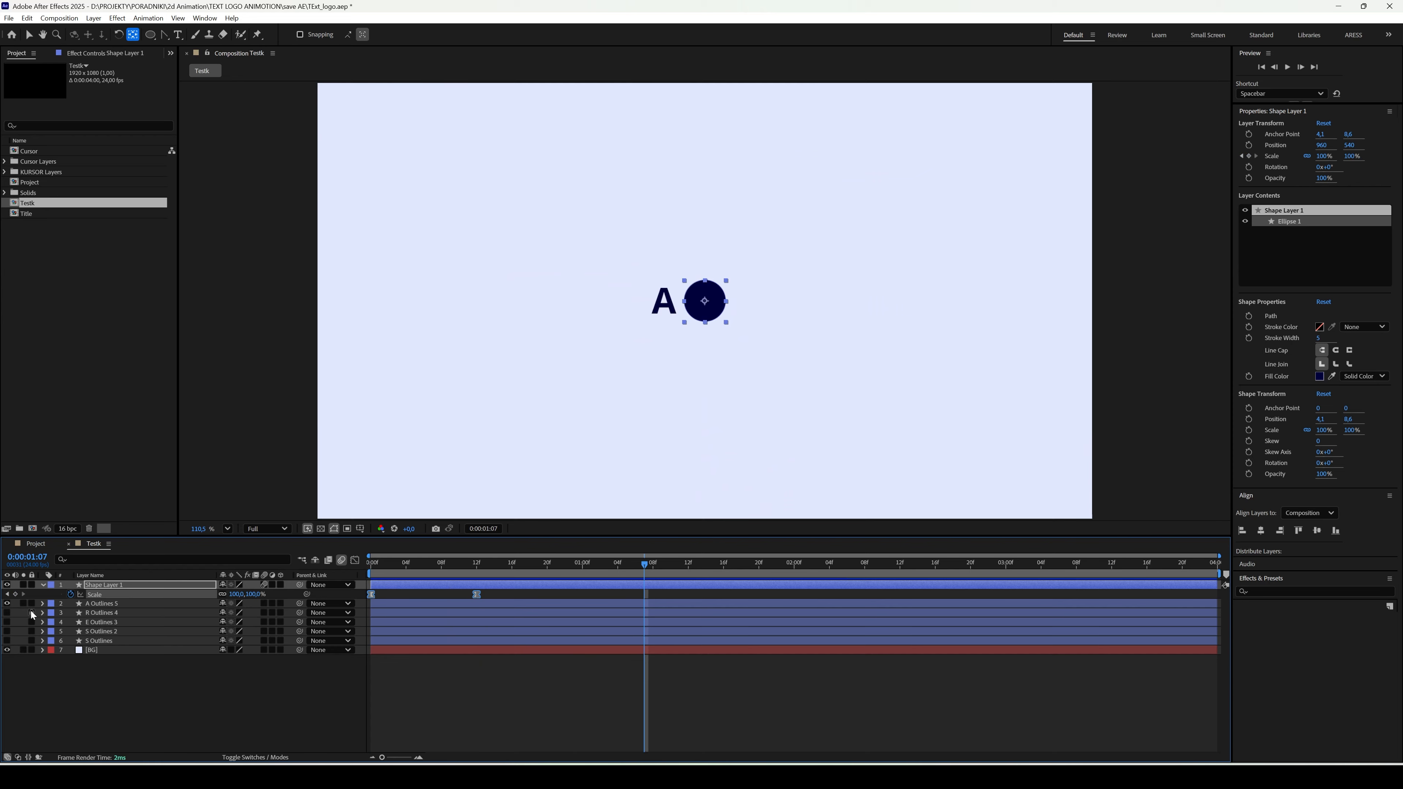
- Show the hidden R, E and two S letter layers and trim the circle layer's end at 0:00:00:20
drag(7, 612, 7, 641)
drag(439, 572, 547, 570)
key(alt+bracketright)
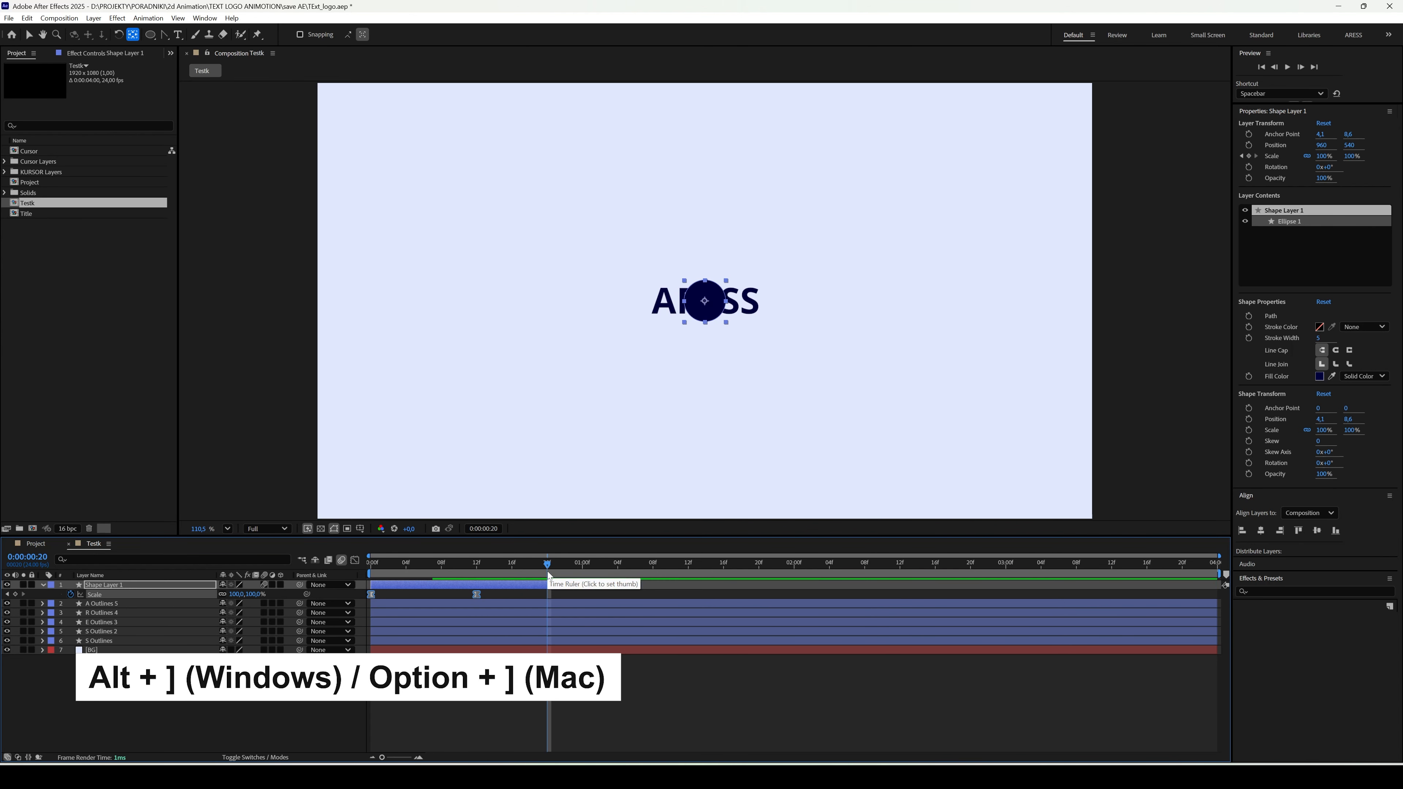
- Trim the start of all five letter layers to 0:00:00:20
click(480, 606)
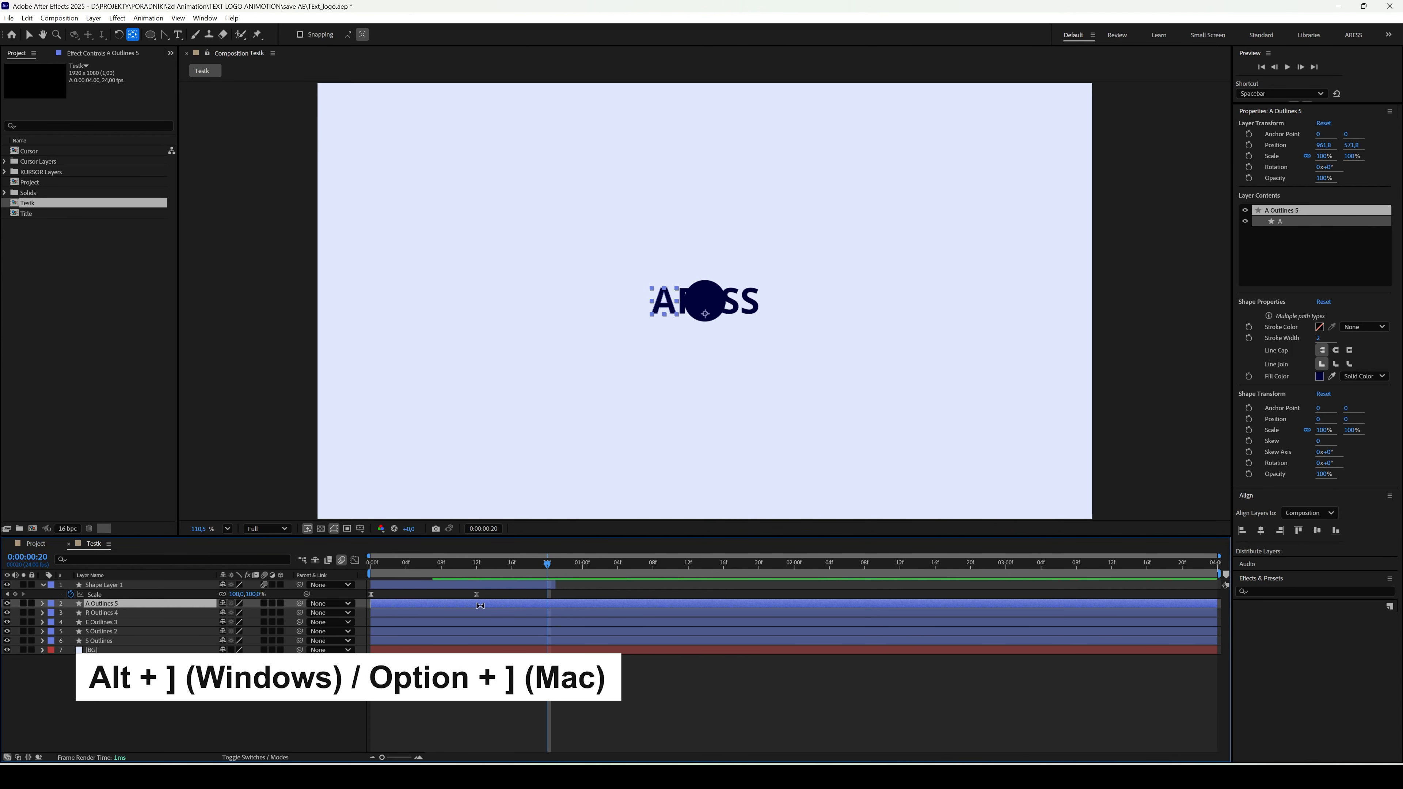
shift+click(193, 642)
key(alt+bracketleft)
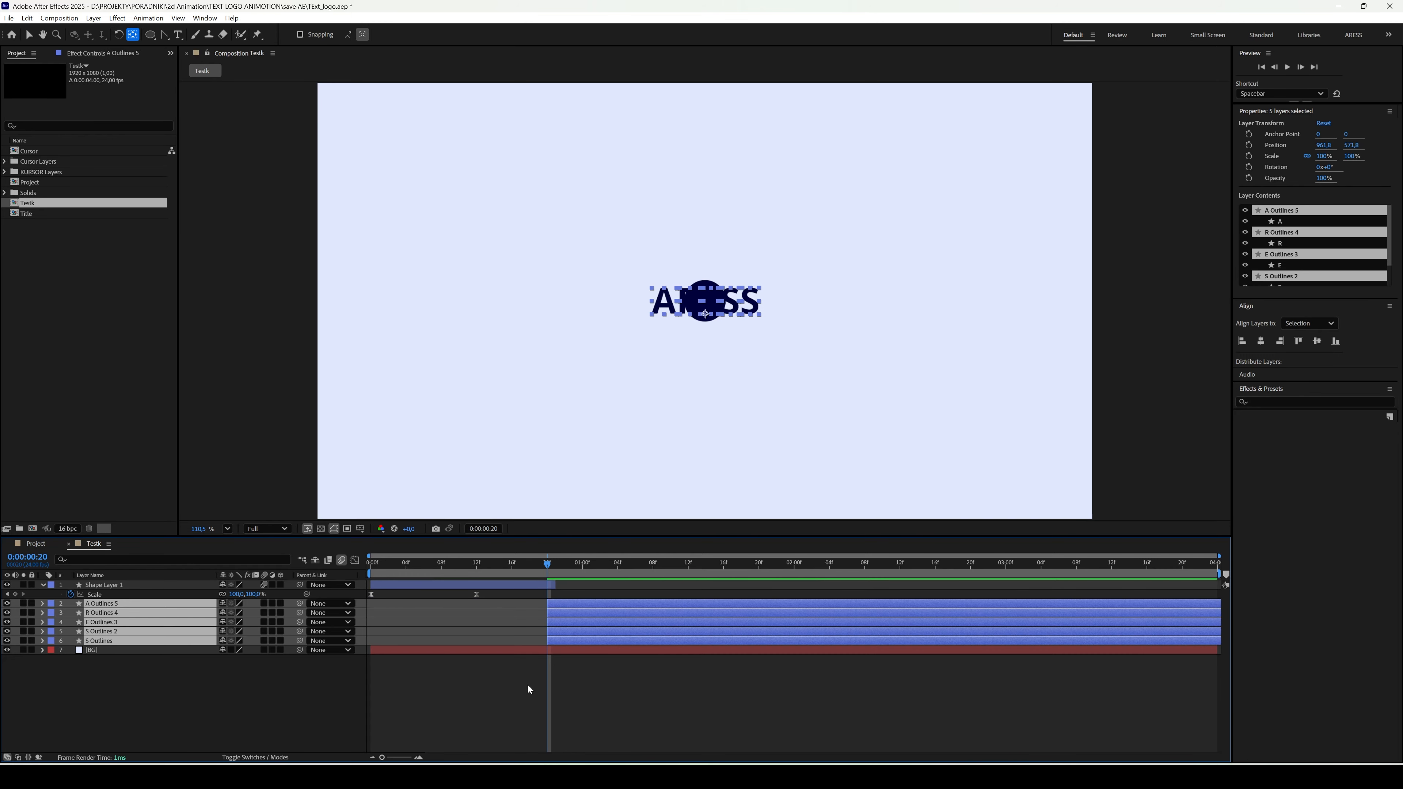
click(527, 684)
- Centre the anchor point of each of the five letter layers on its own letter
click(558, 604)
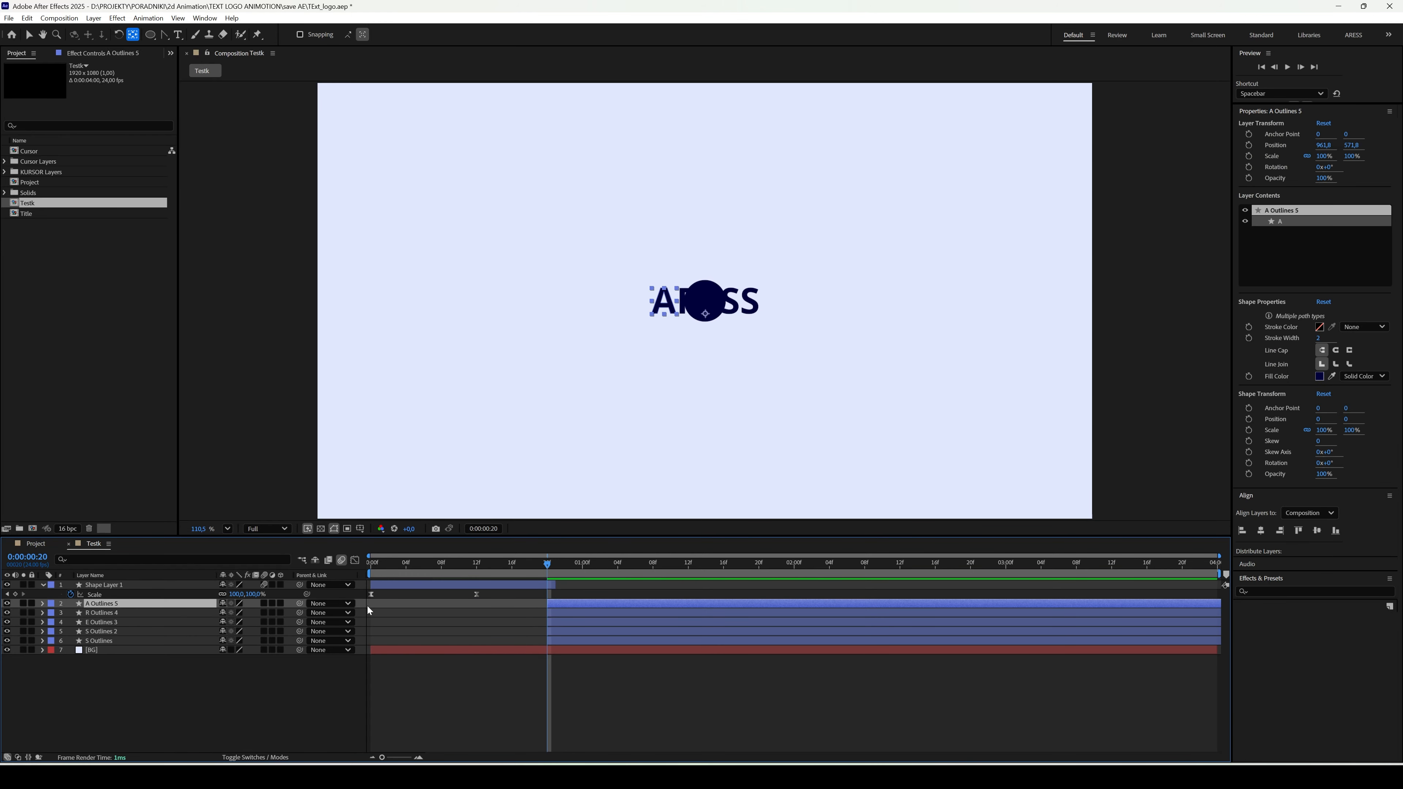
shift+click(148, 641)
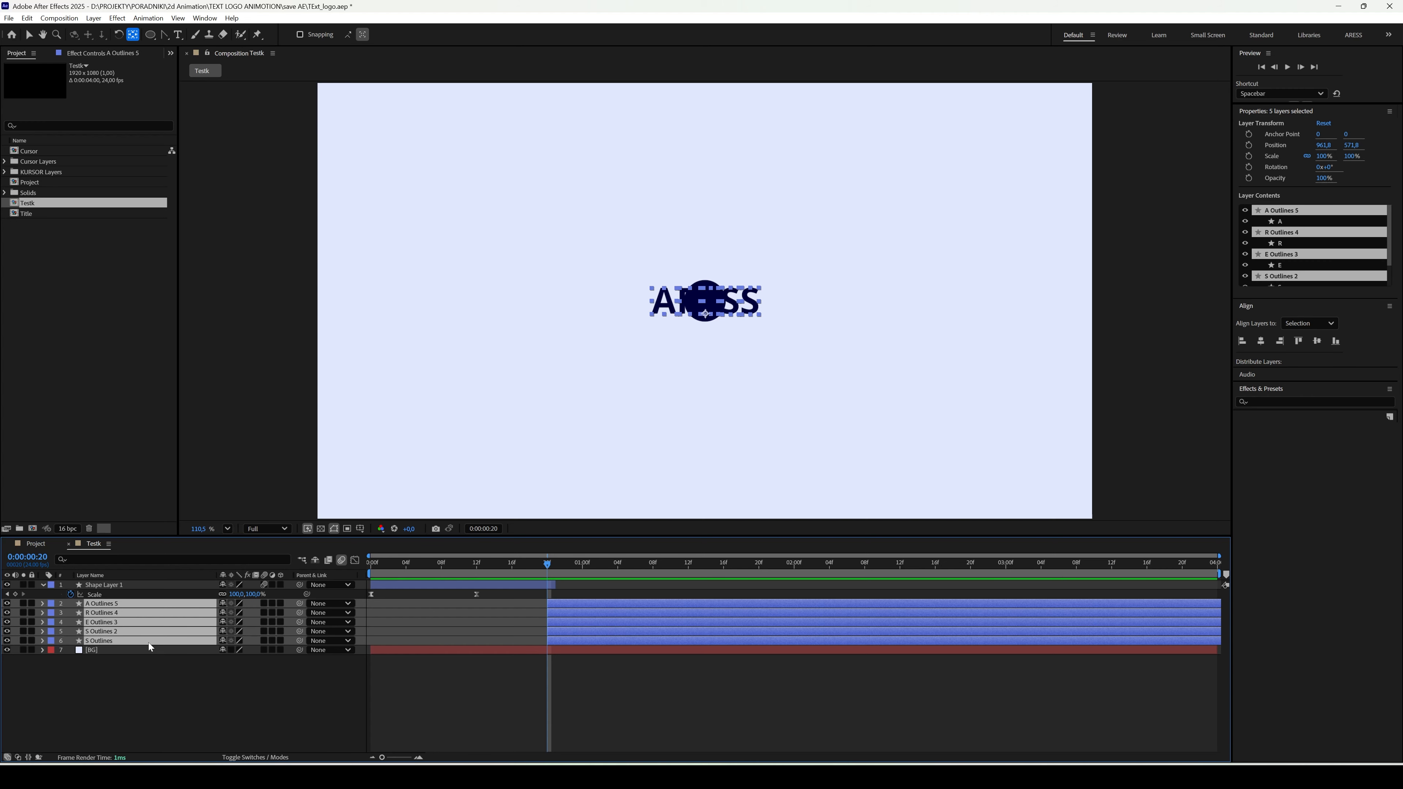
key(v)
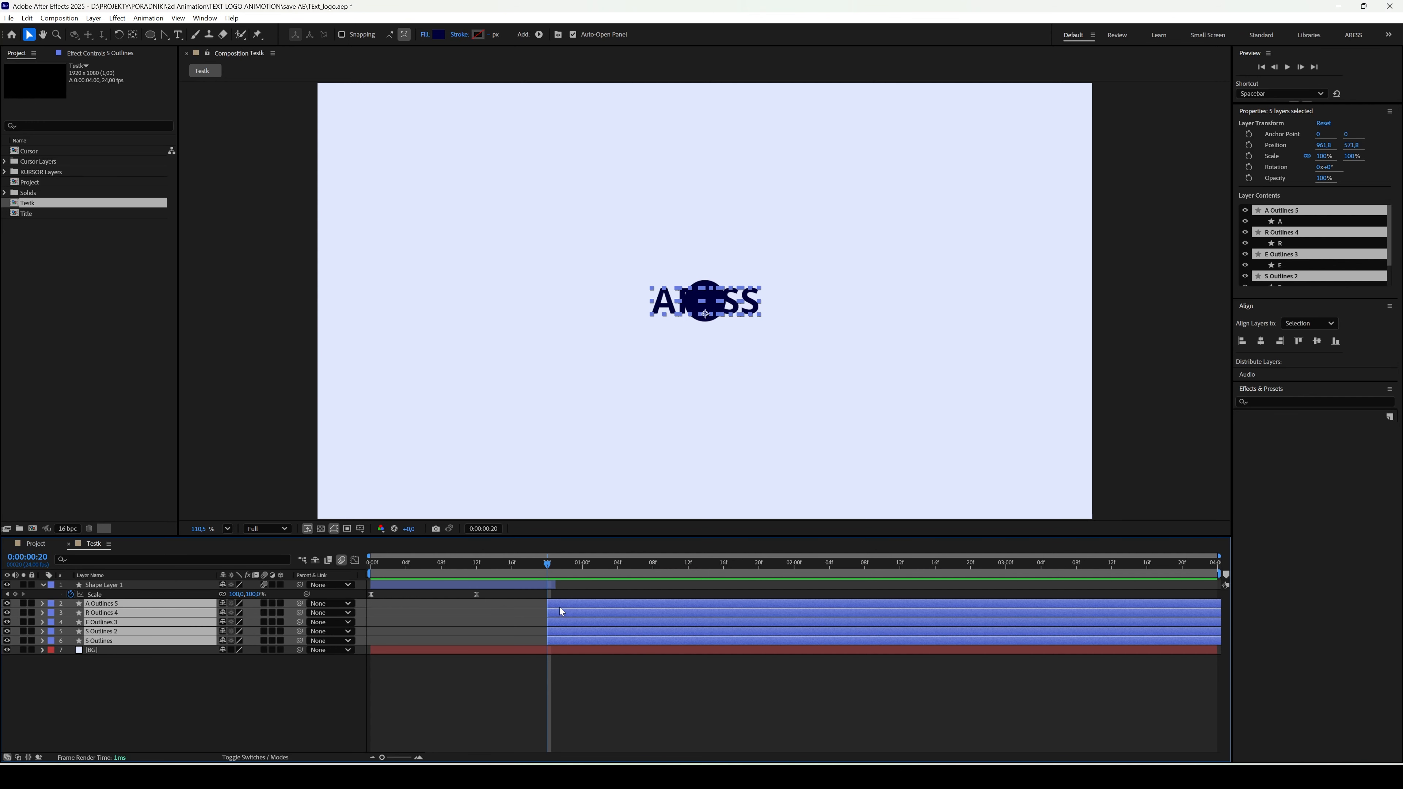
key(ctrl+alt+Home)
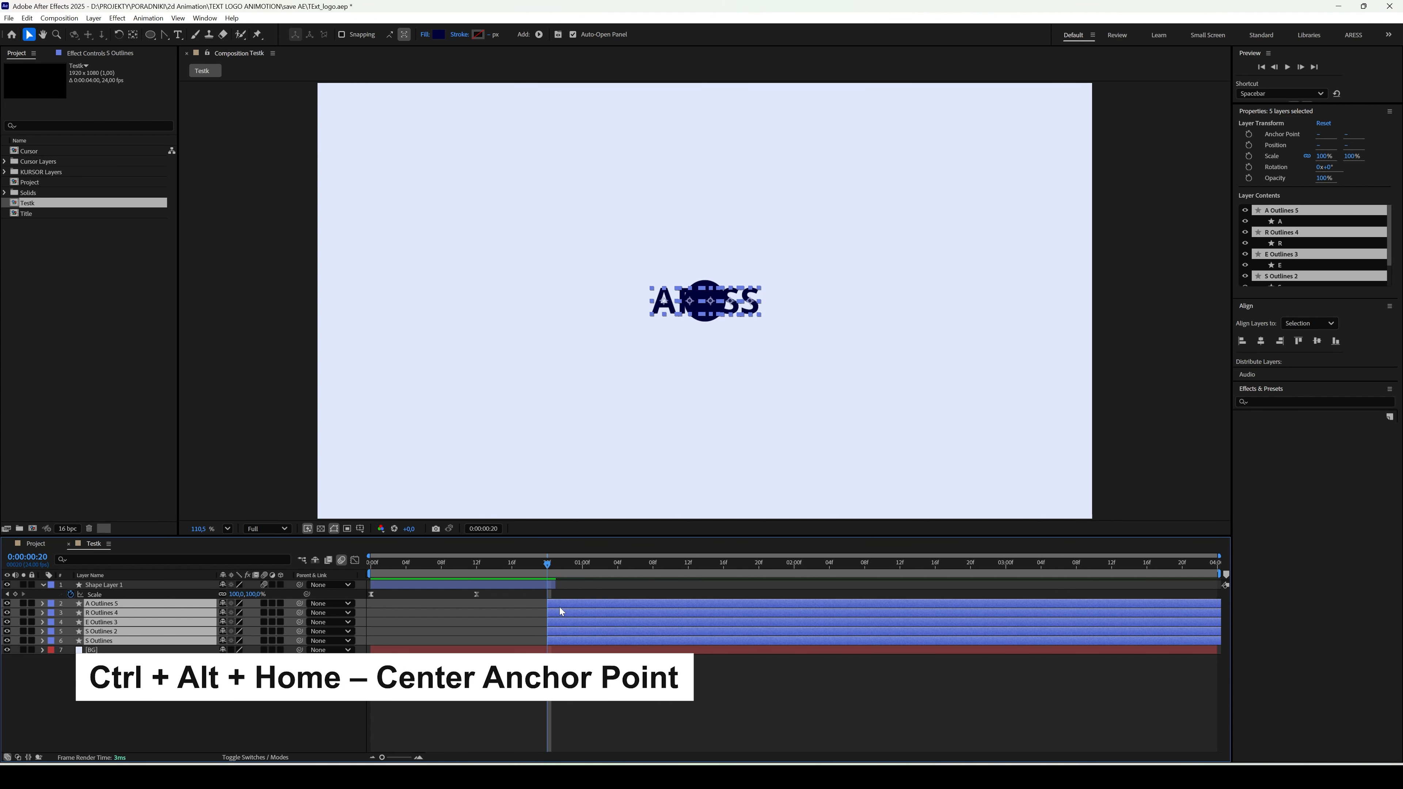
- Add Position keyframes to all five letter layers at 0:00:00:20, 0:00:01:12 and 0:00:02:16
key(p)
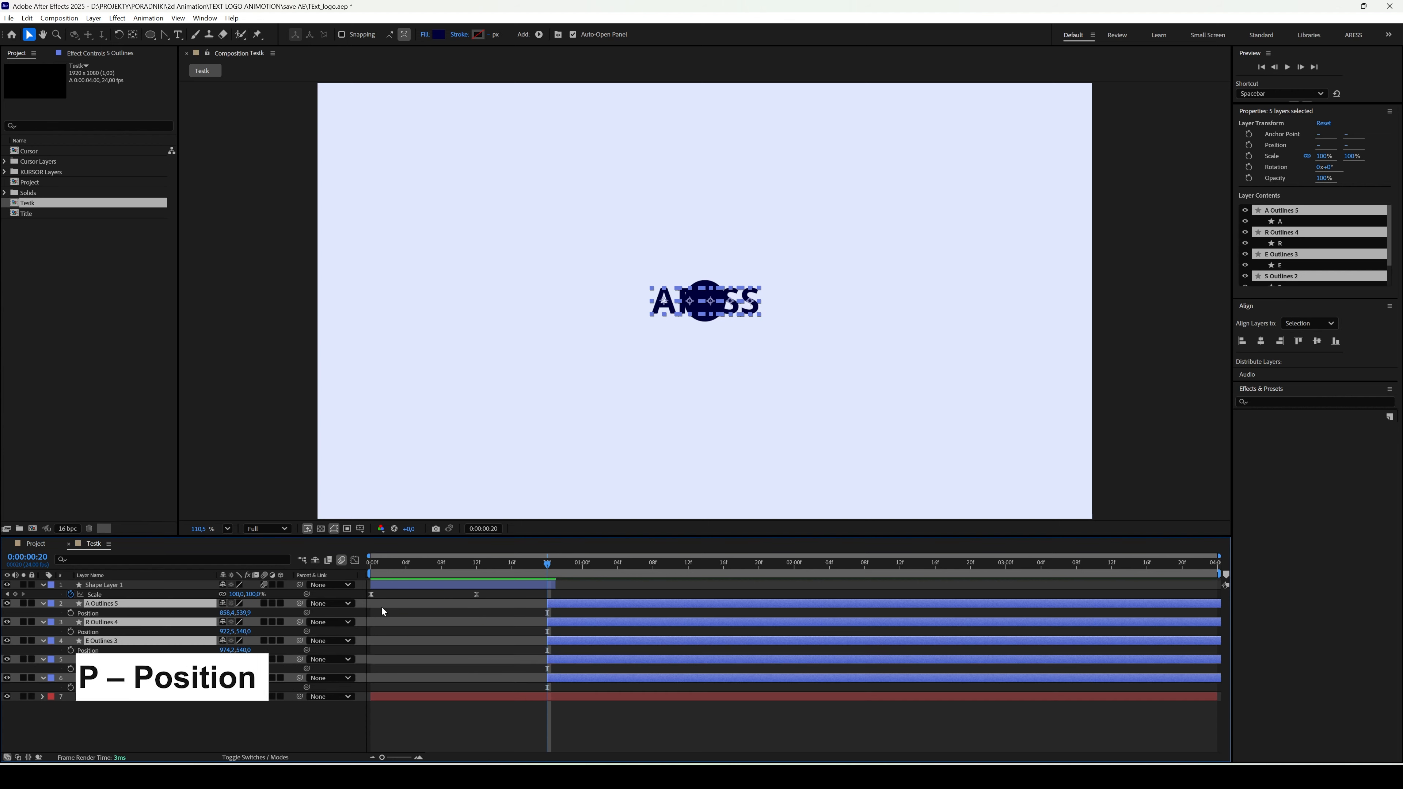
click(71, 614)
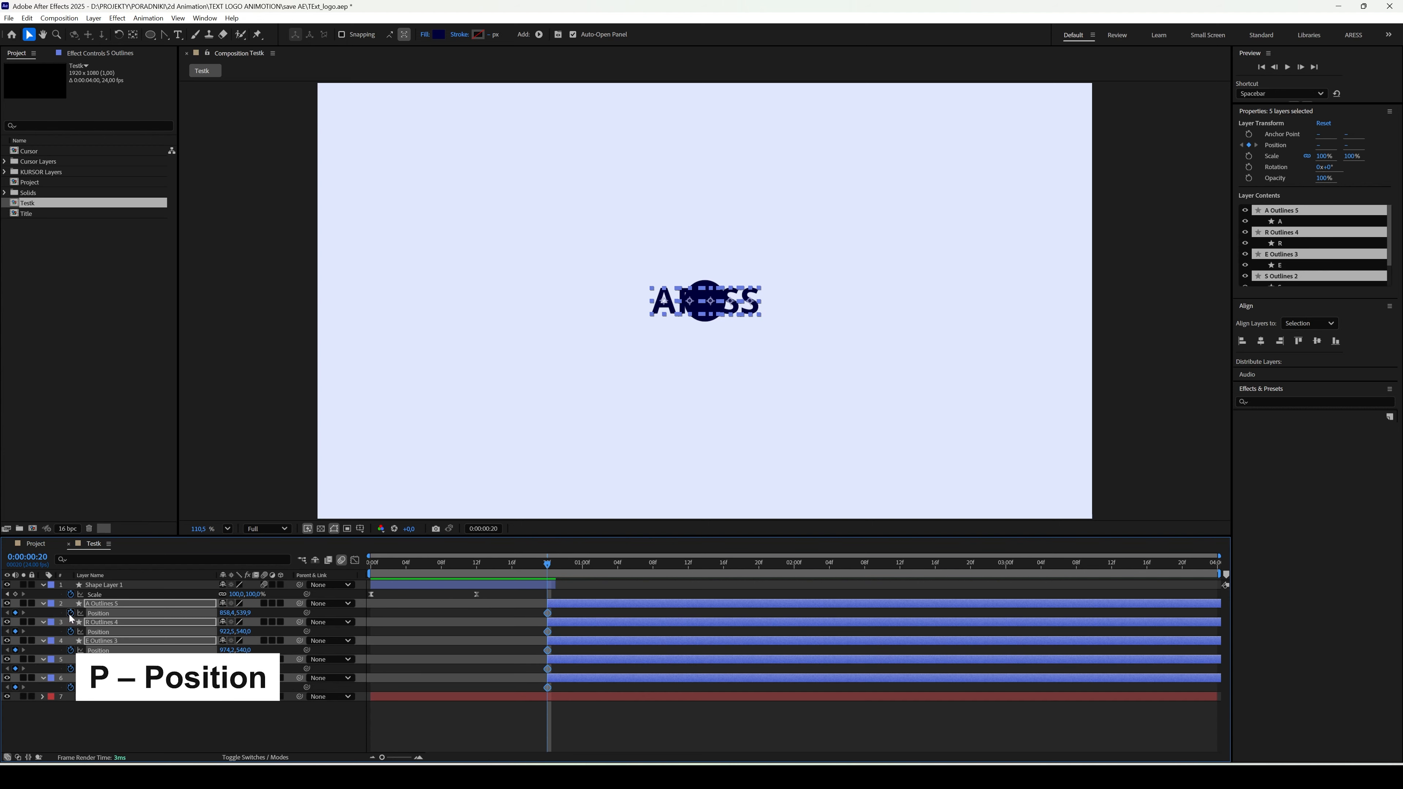
click(688, 566)
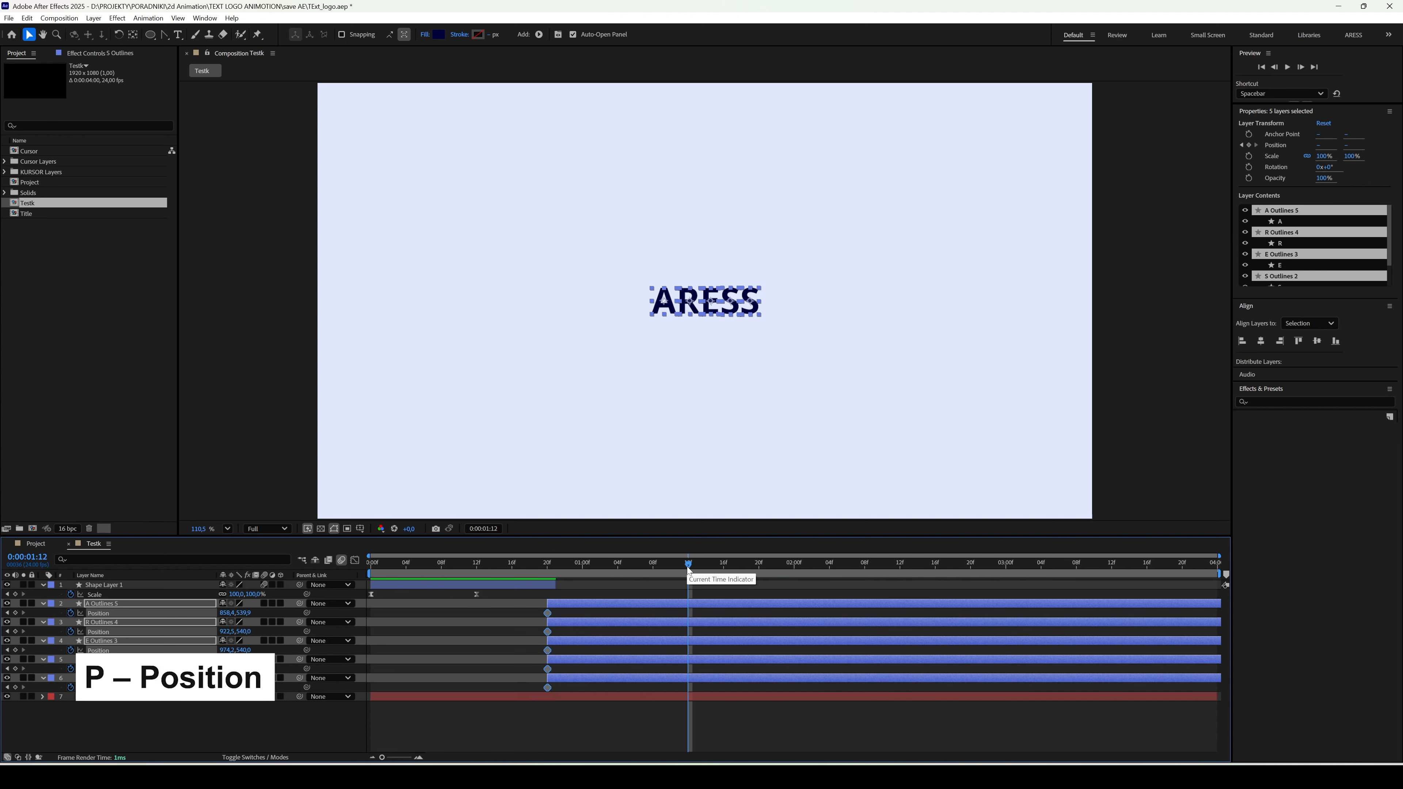
click(15, 613)
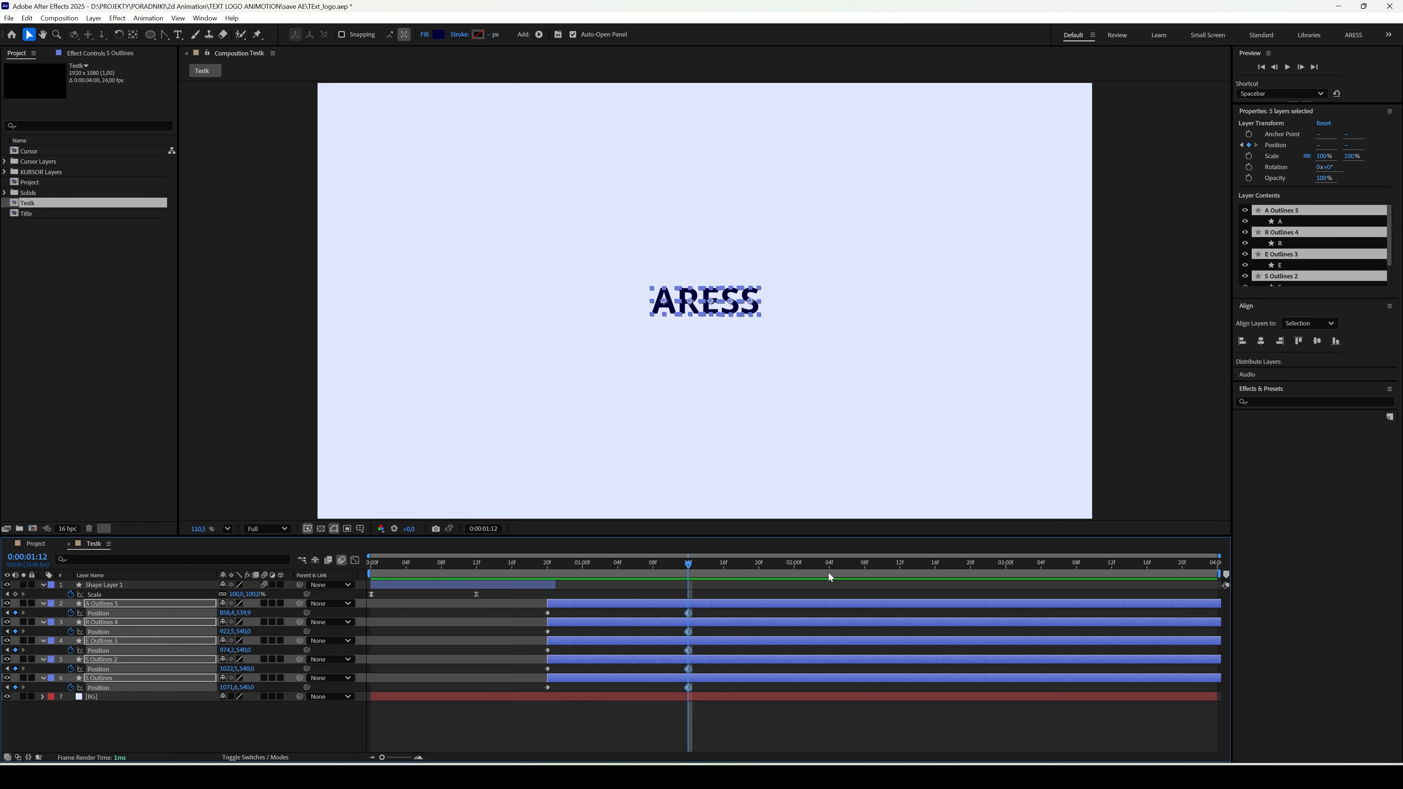
click(936, 567)
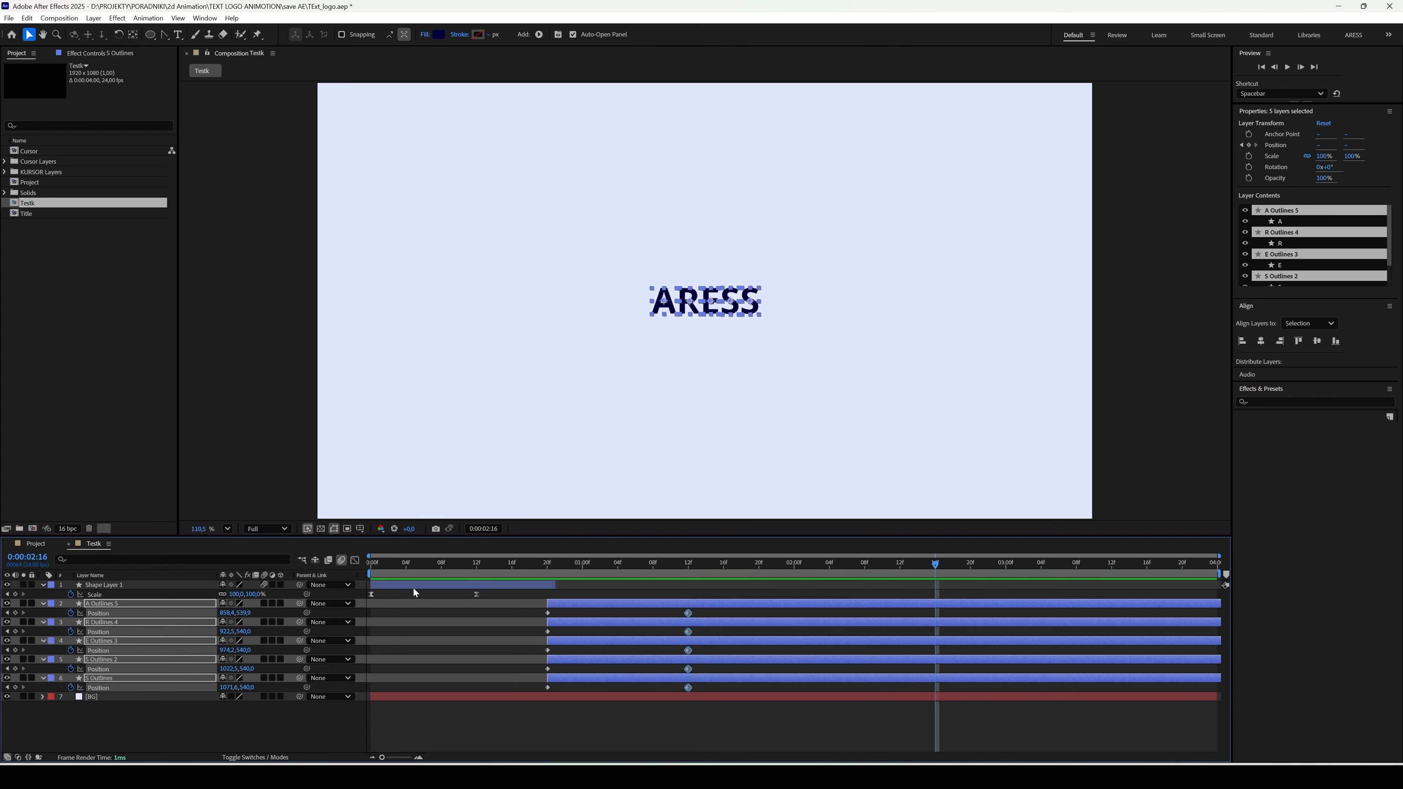
click(15, 613)
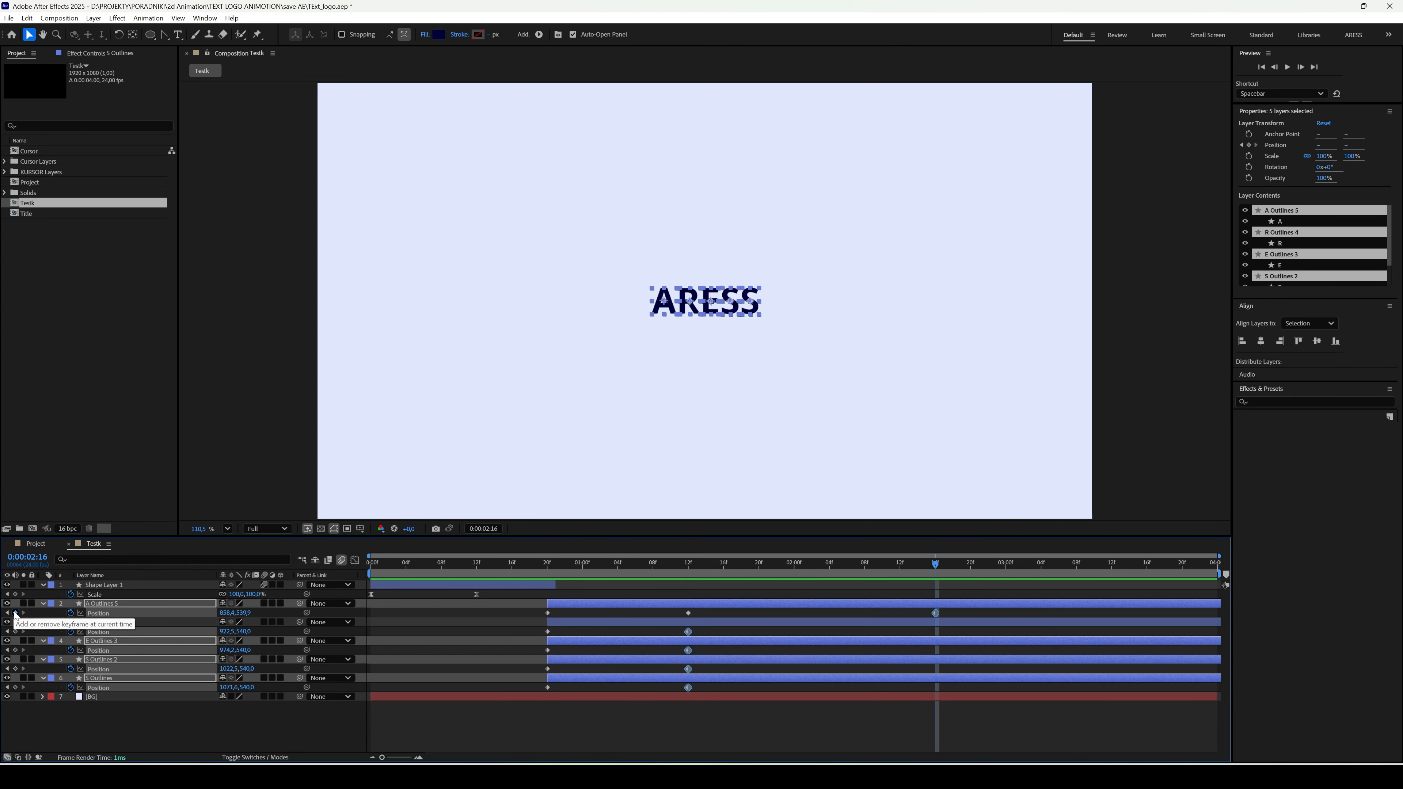
- At 0:00:00:20, align the five letters' centres to each other horizontally and vertically so they stack behind the circle
click(549, 564)
drag(537, 599, 556, 689)
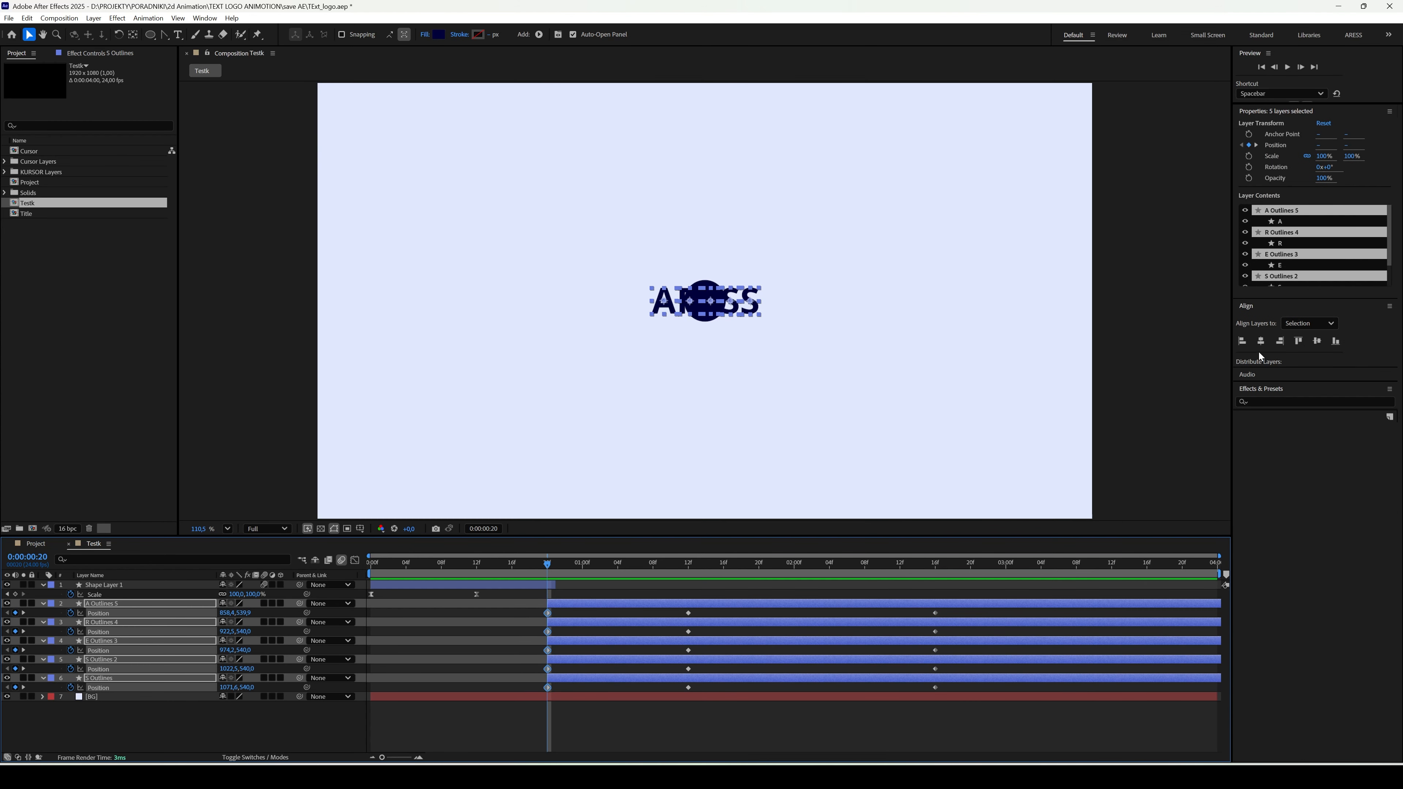
click(1261, 341)
click(1317, 342)
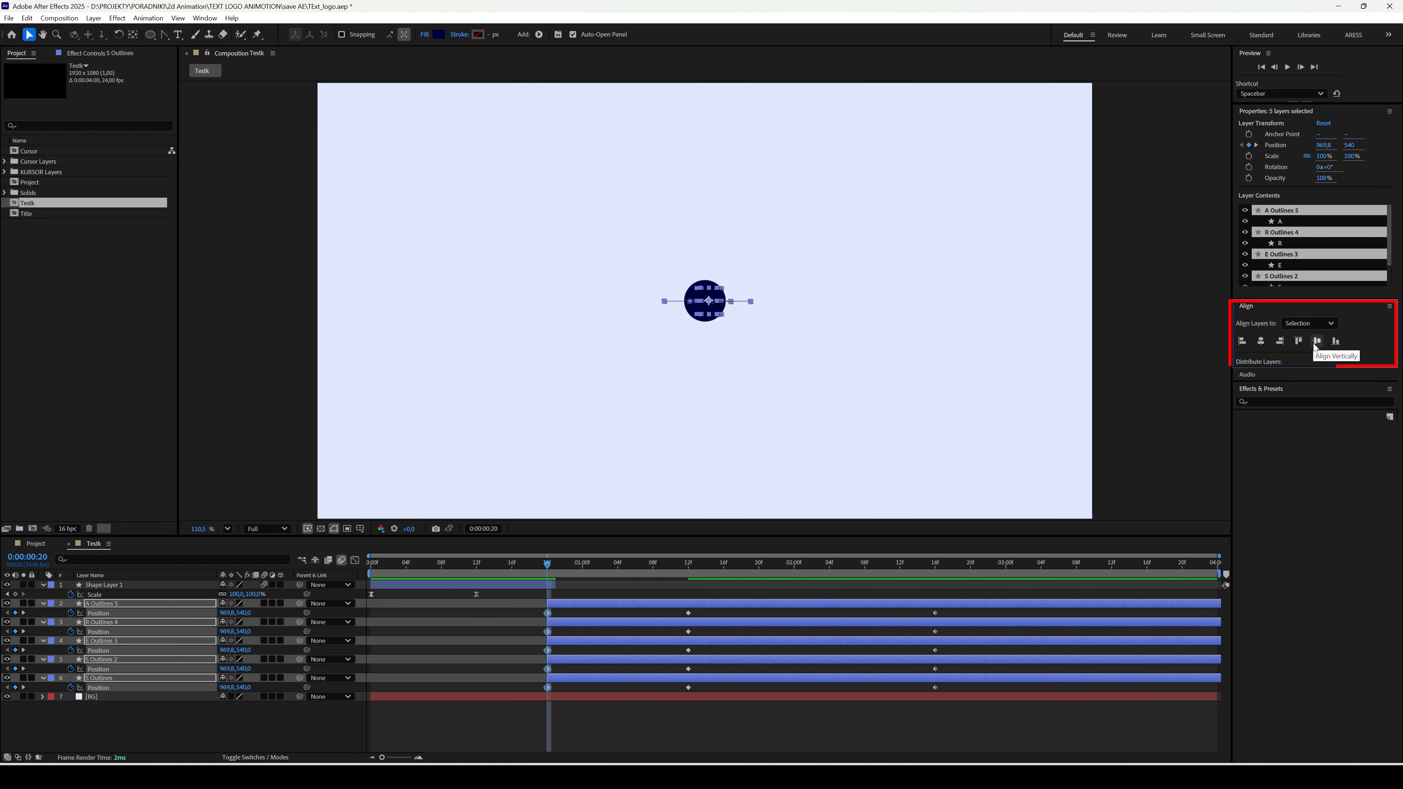
- At 0:00:01:12, move the letter A up-left to about 394.9, 183.2 and the R down-left to about 658, 764
click(688, 564)
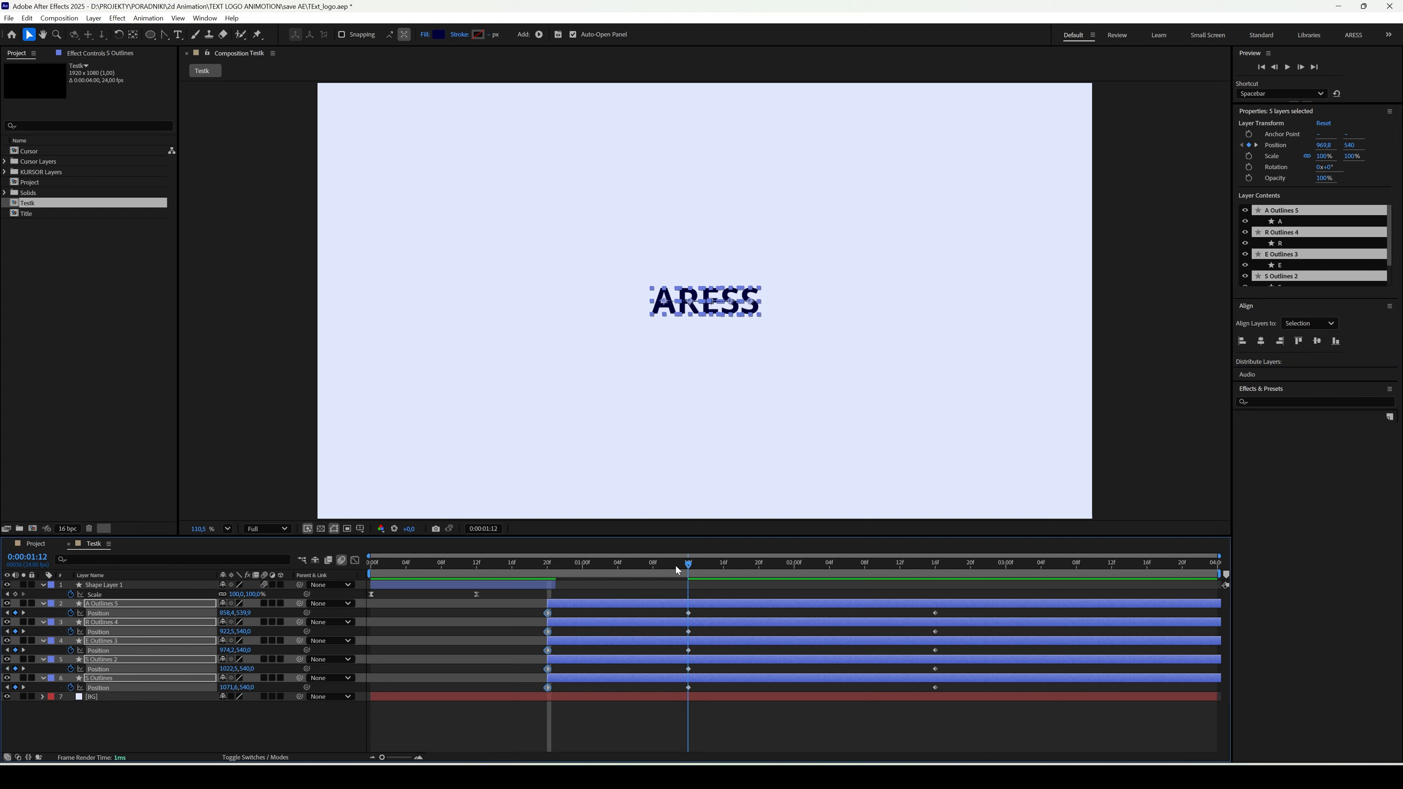
click(632, 730)
click(659, 603)
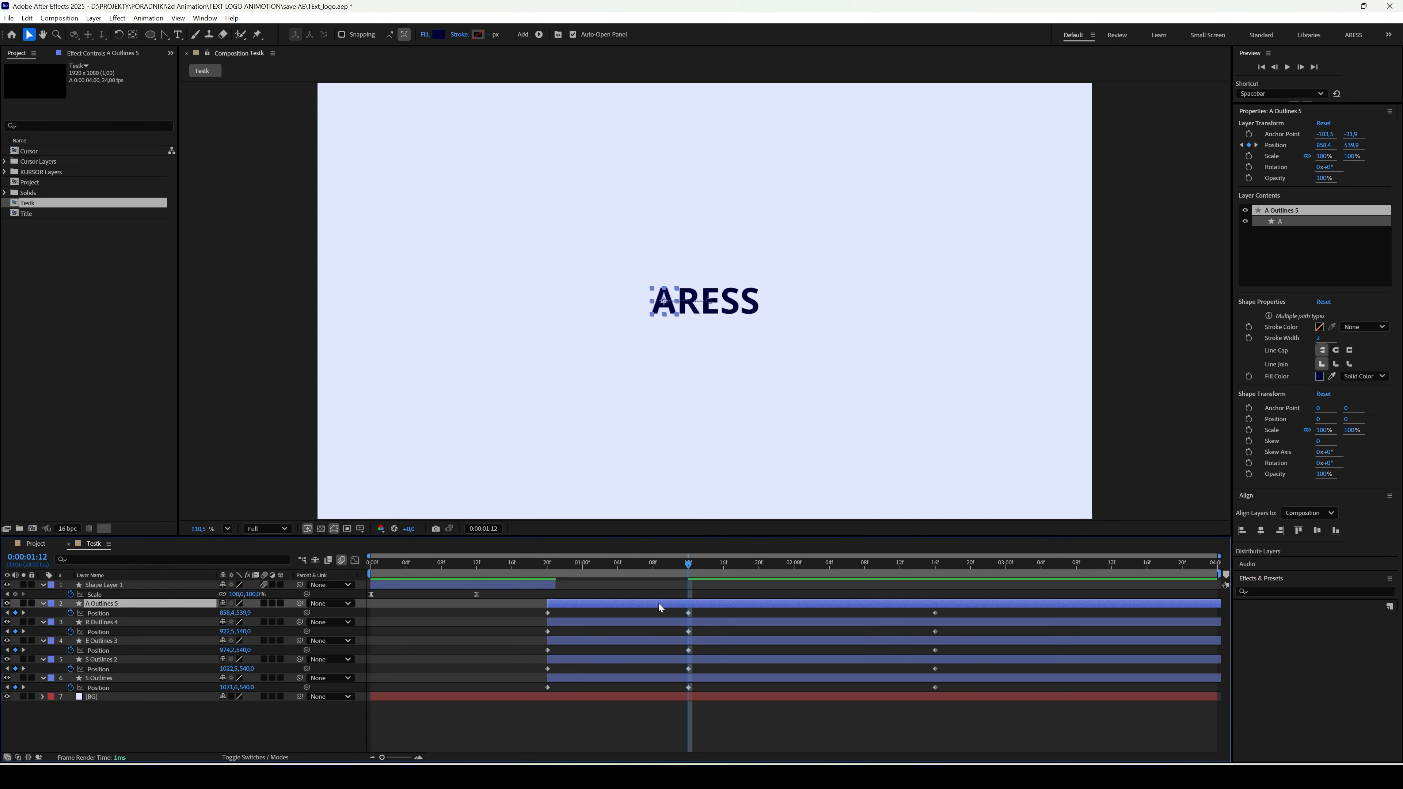
drag(666, 305, 480, 164)
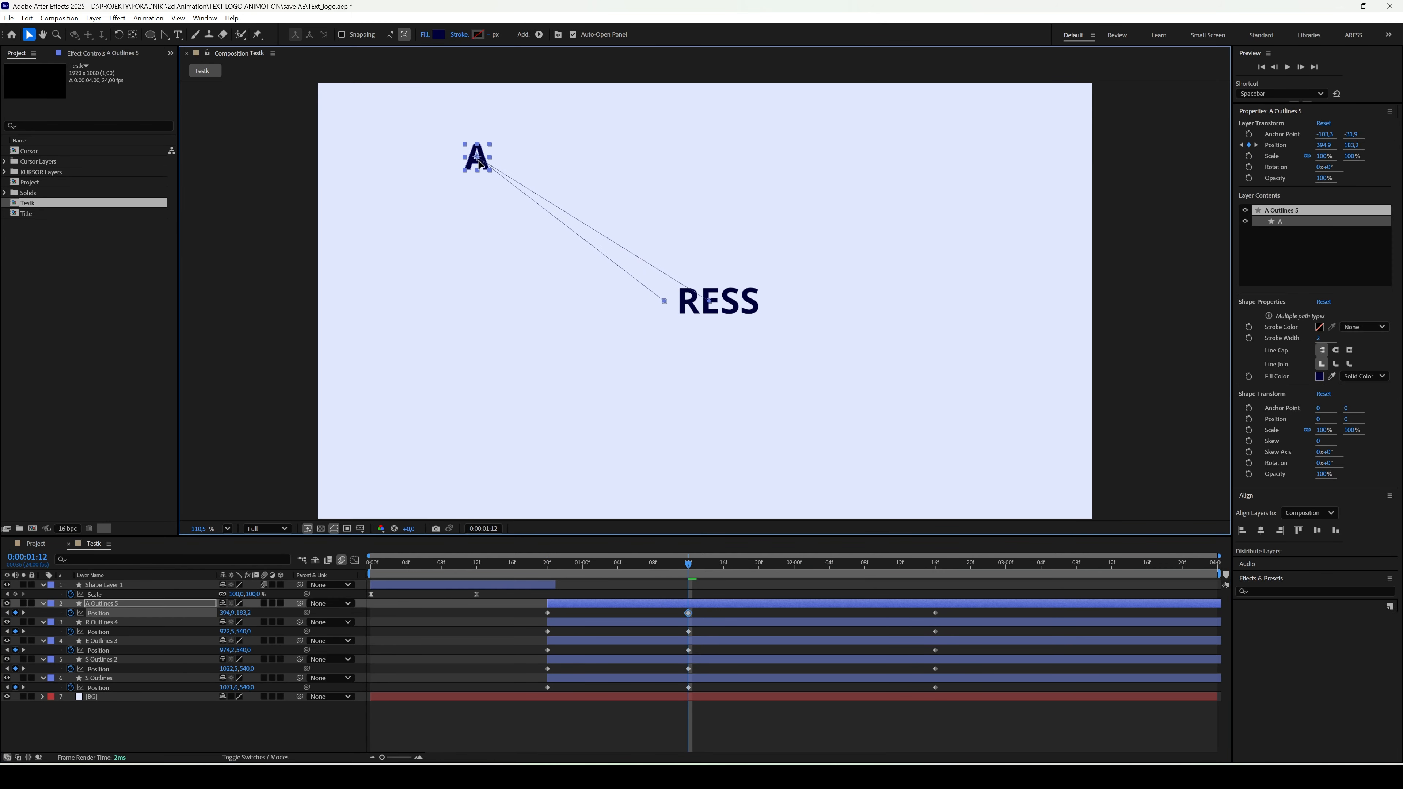
click(637, 623)
drag(687, 312, 578, 402)
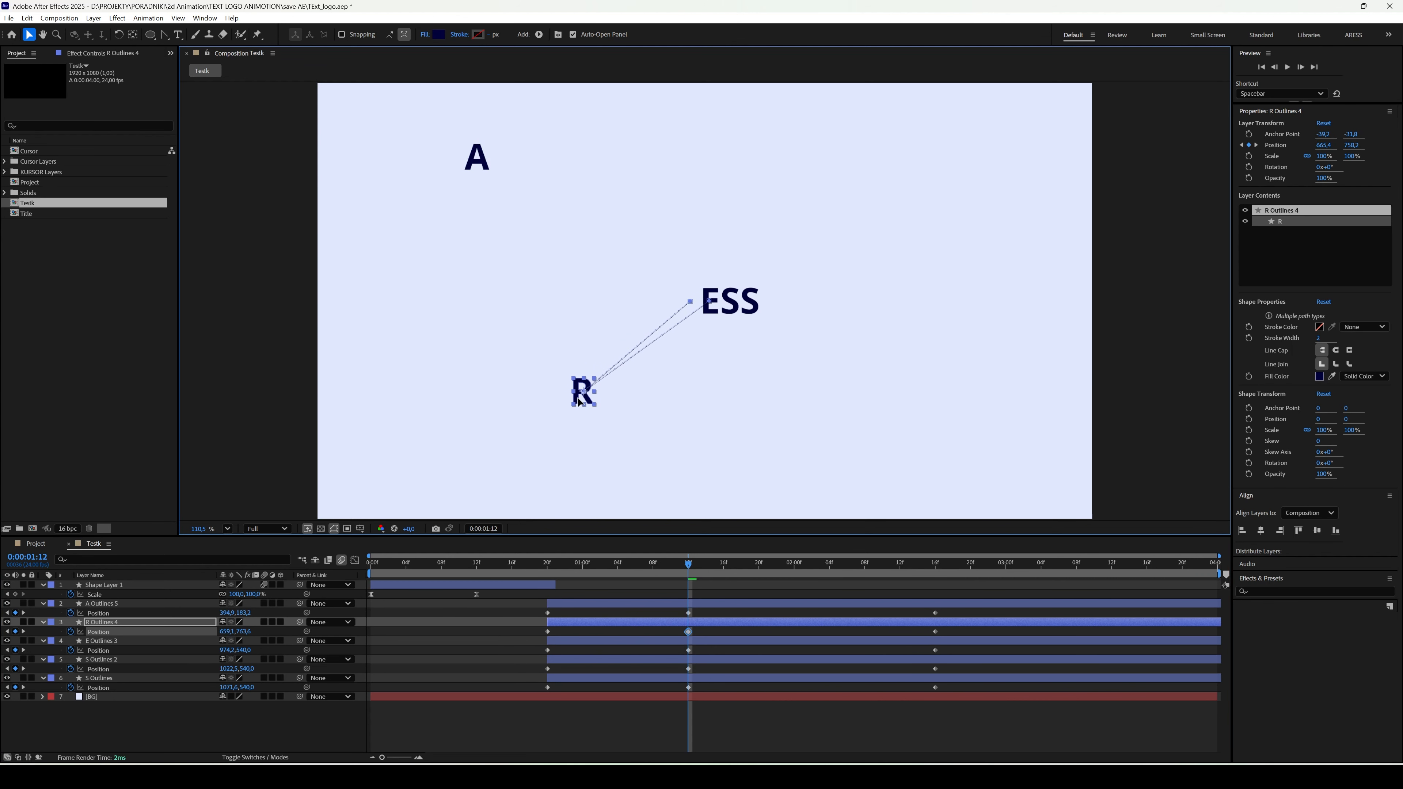
- At 0:00:01:12, move the letter E straight up to about 995, 230.4
click(637, 642)
drag(711, 310, 716, 214)
key(ctrl+z)
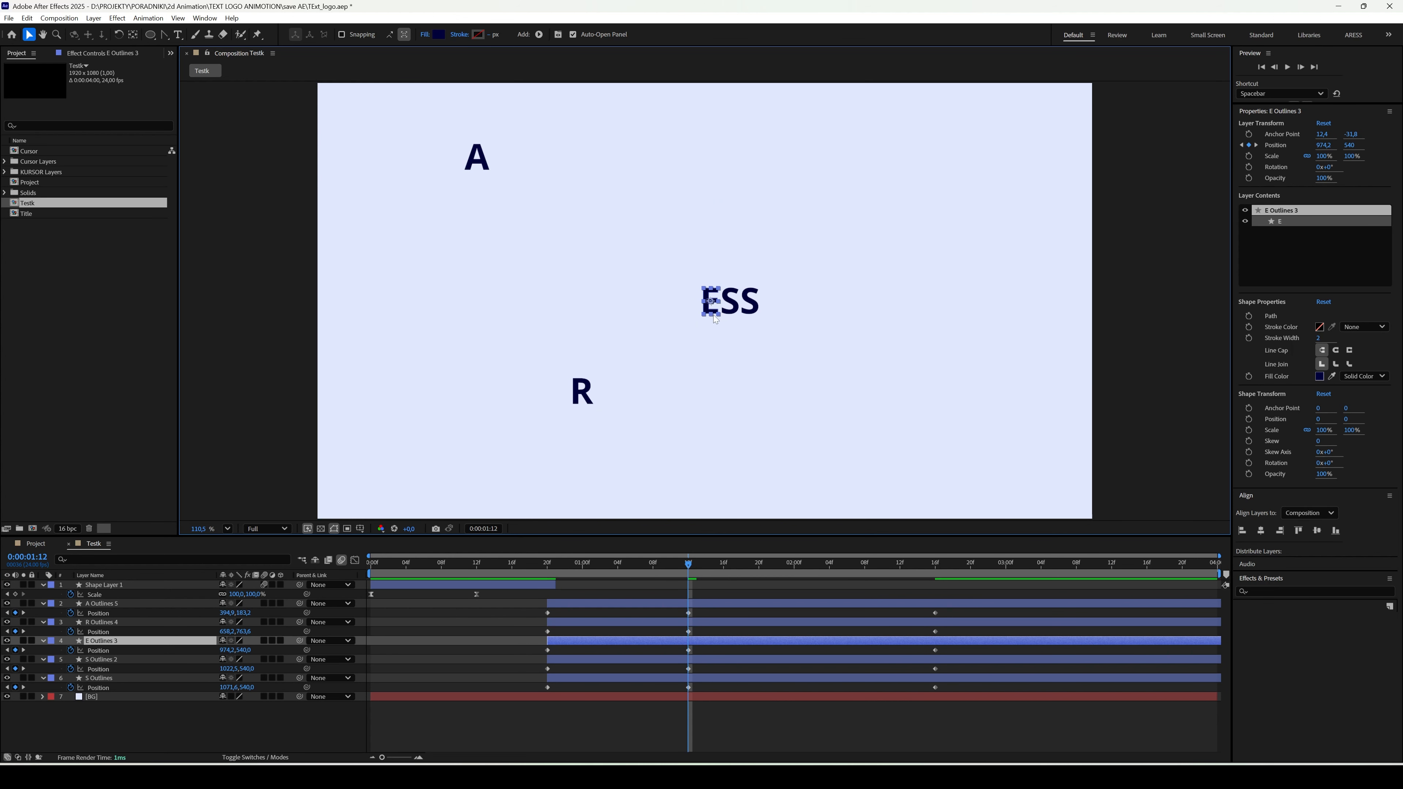
drag(713, 311, 721, 186)
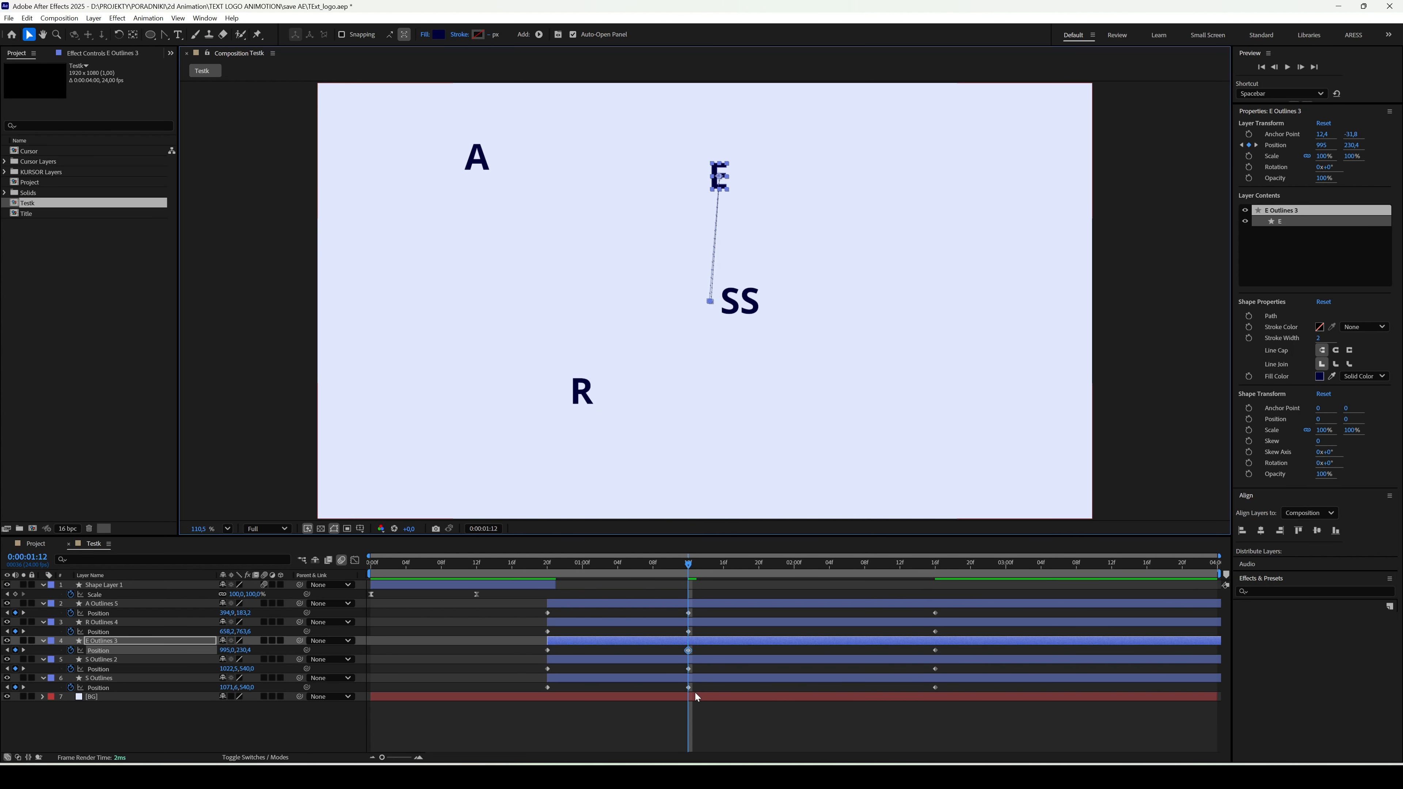
- At 0:00:01:12, move the first S down-right and the last S far right, and preview the letters' animation
click(689, 669)
drag(730, 304, 774, 384)
click(762, 316)
drag(763, 316, 934, 315)
key(space)
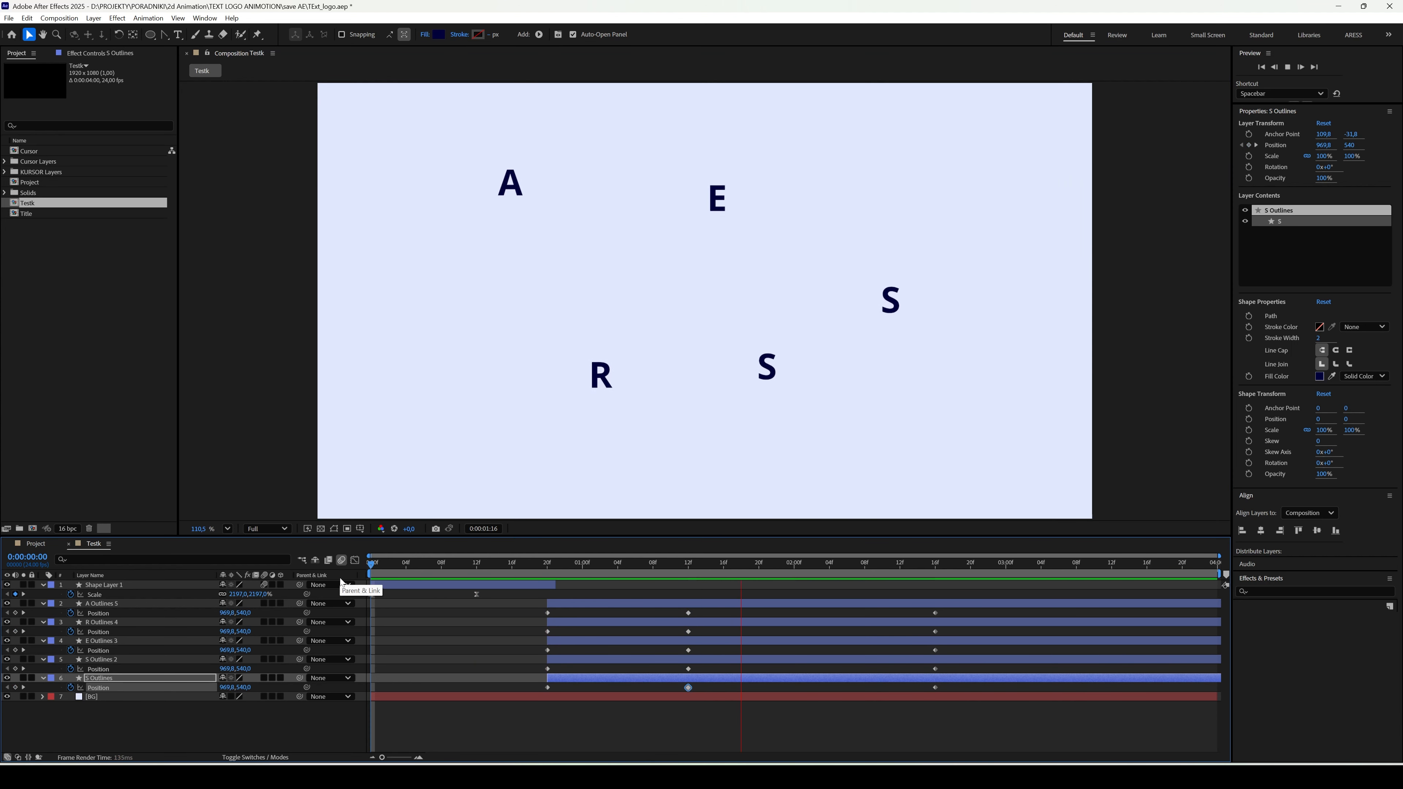
key(space)
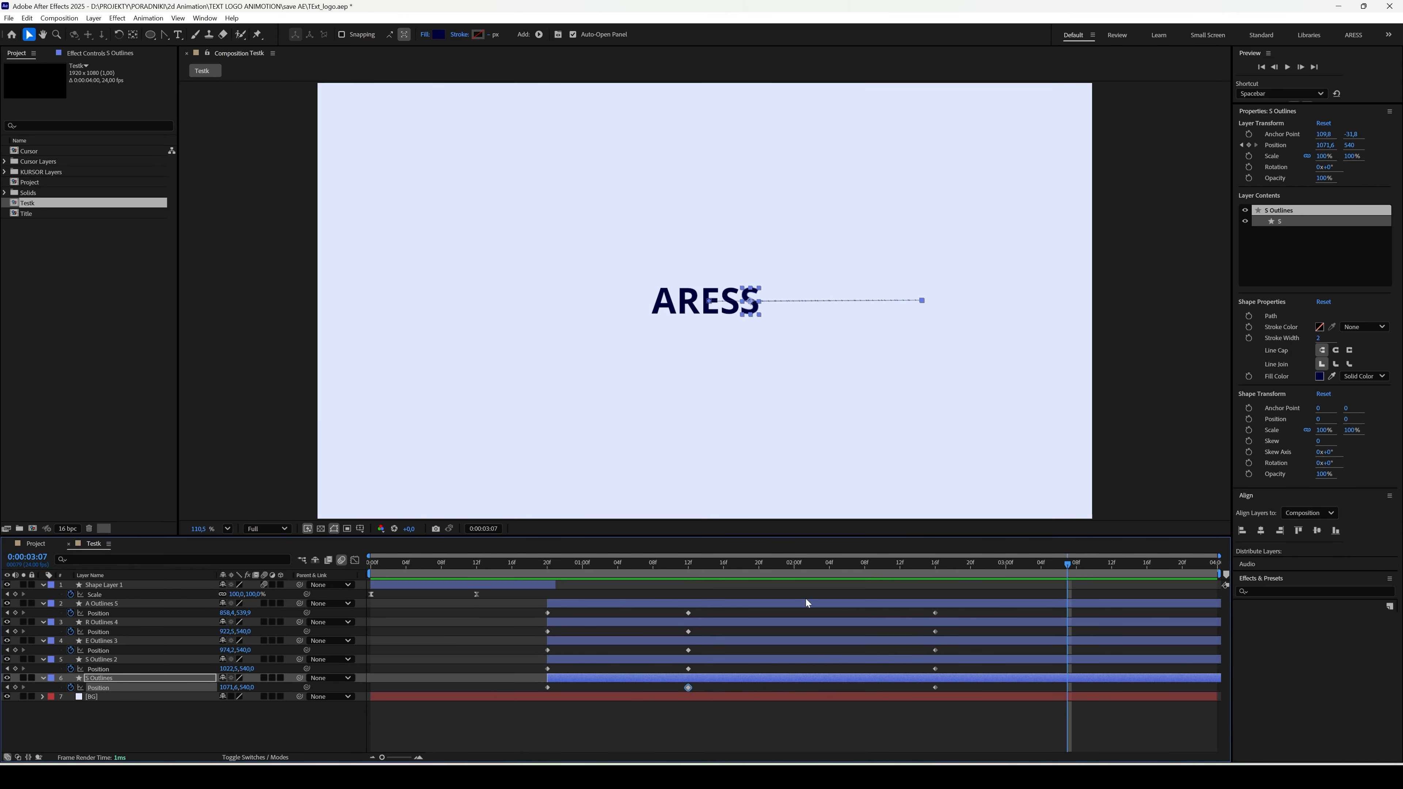
- Easy-ease all five letters' position keyframes, then lengthen the speed-graph ease out of 0:00:01:12 and shorten the ease into 0:00:02:16
drag(949, 688, 531, 617)
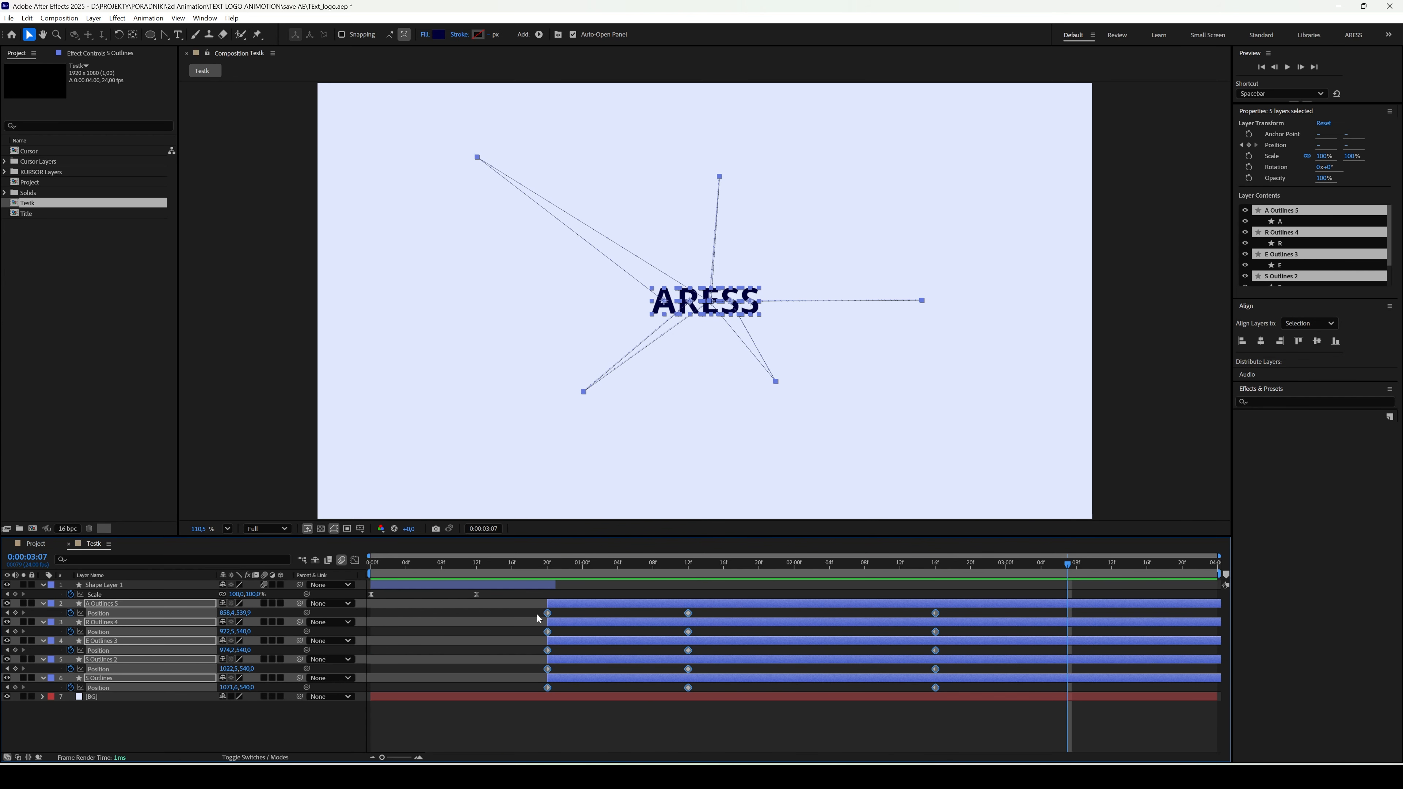
key(F9)
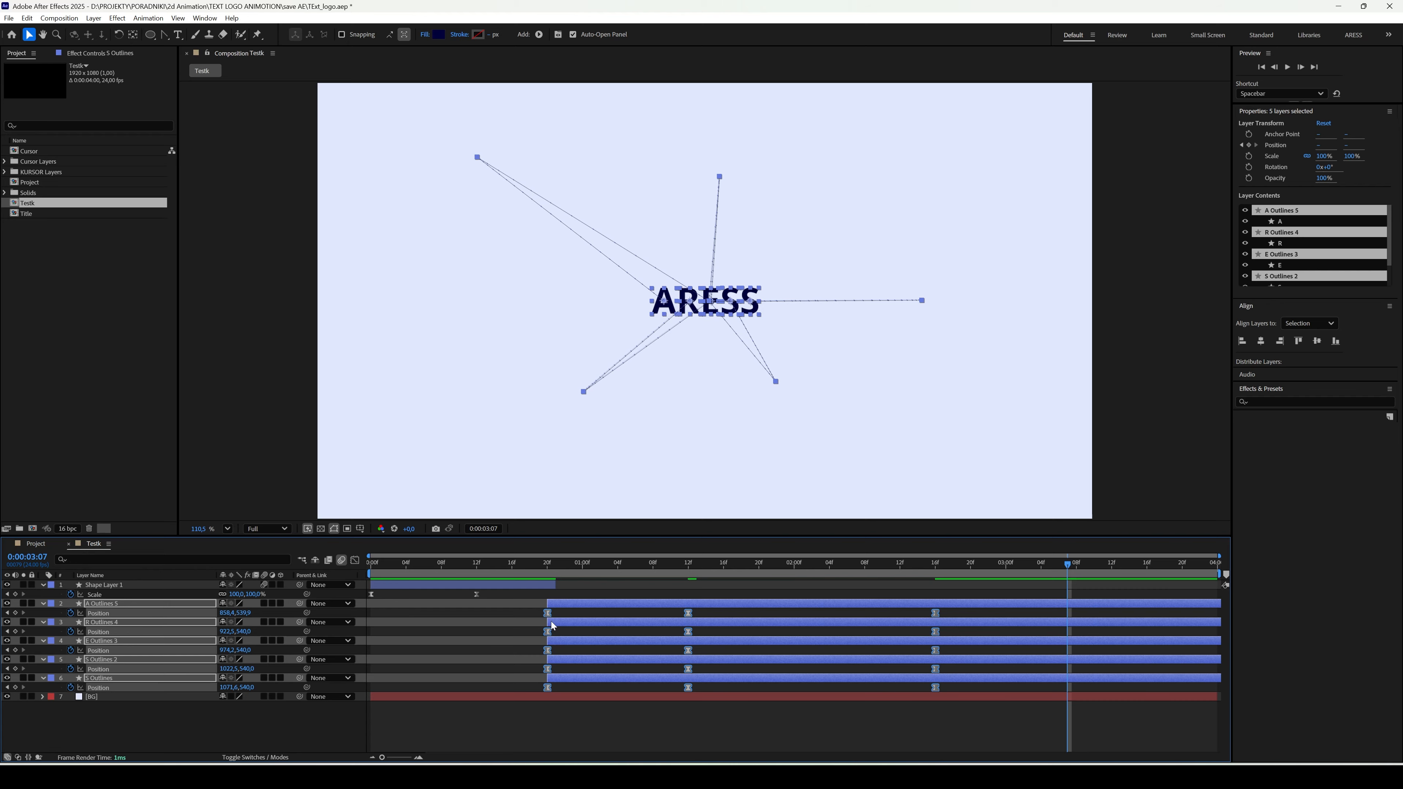
click(355, 561)
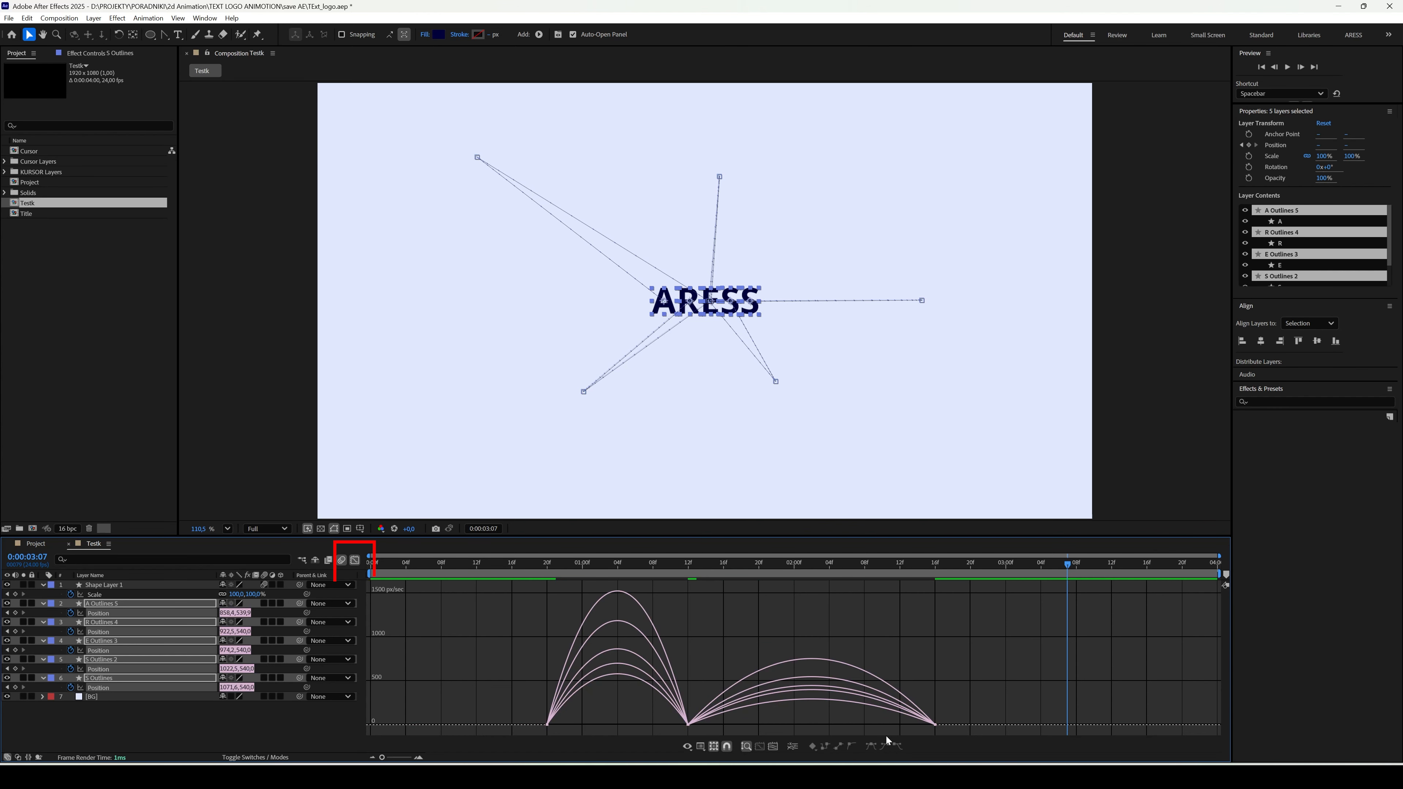
click(692, 730)
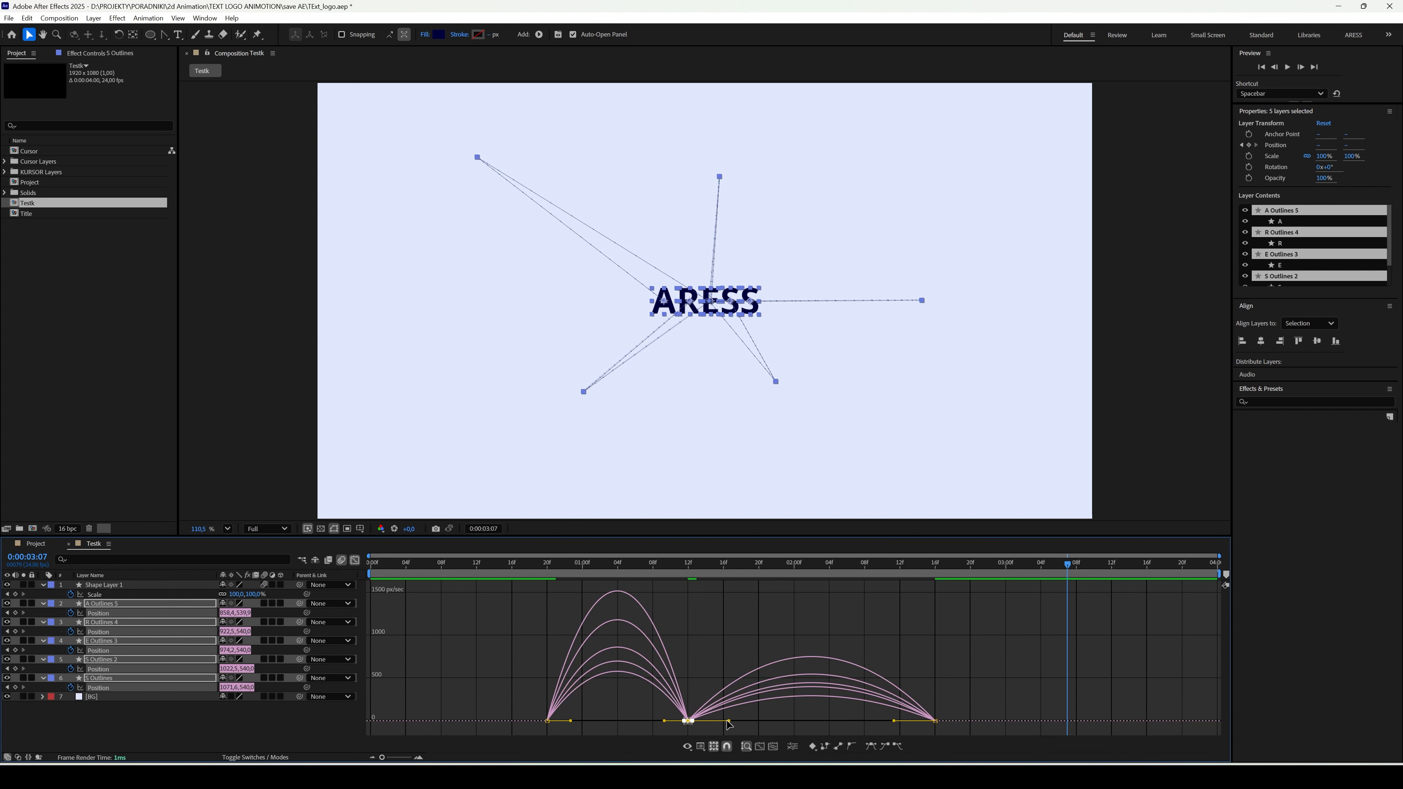
drag(729, 721, 766, 721)
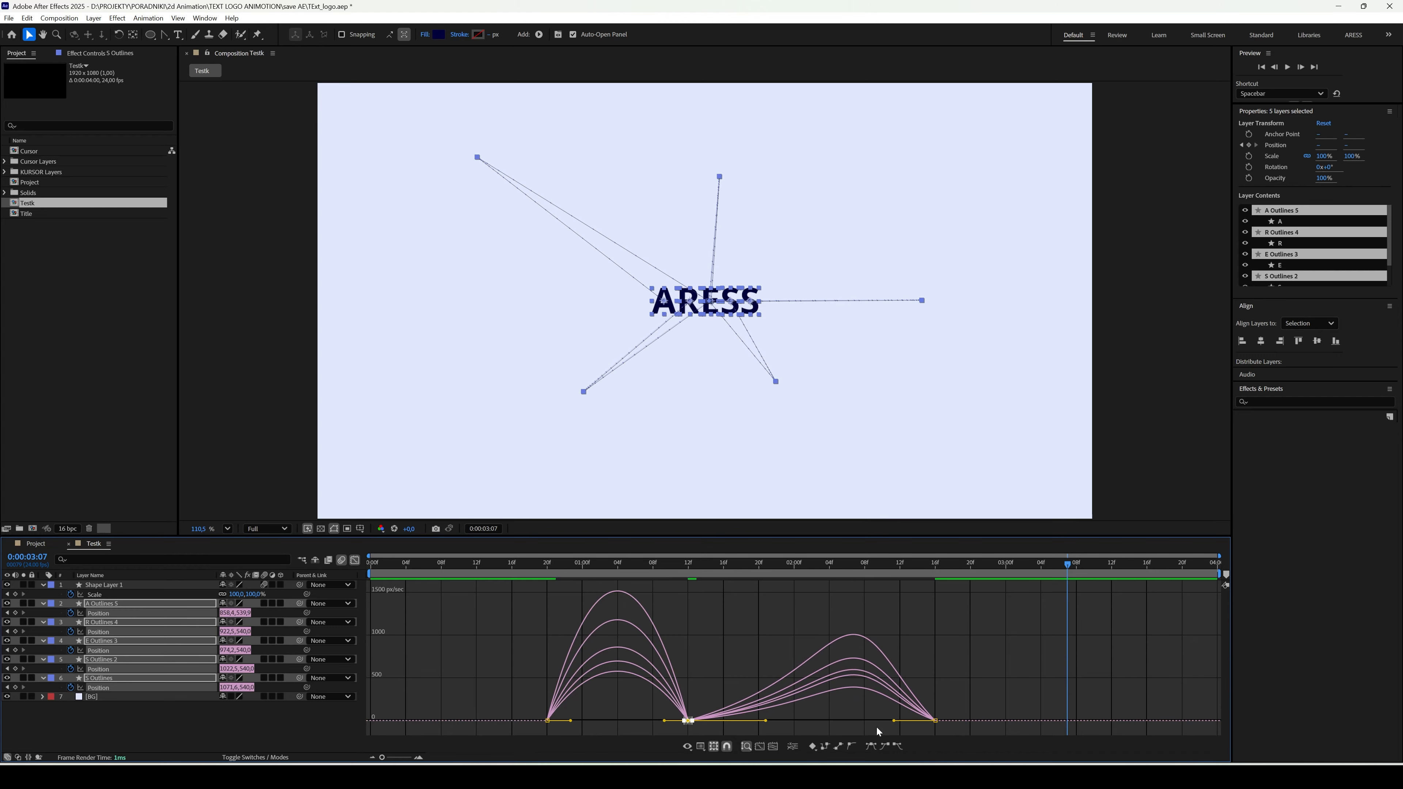
click(935, 720)
drag(894, 721, 909, 721)
key(shift+F3)
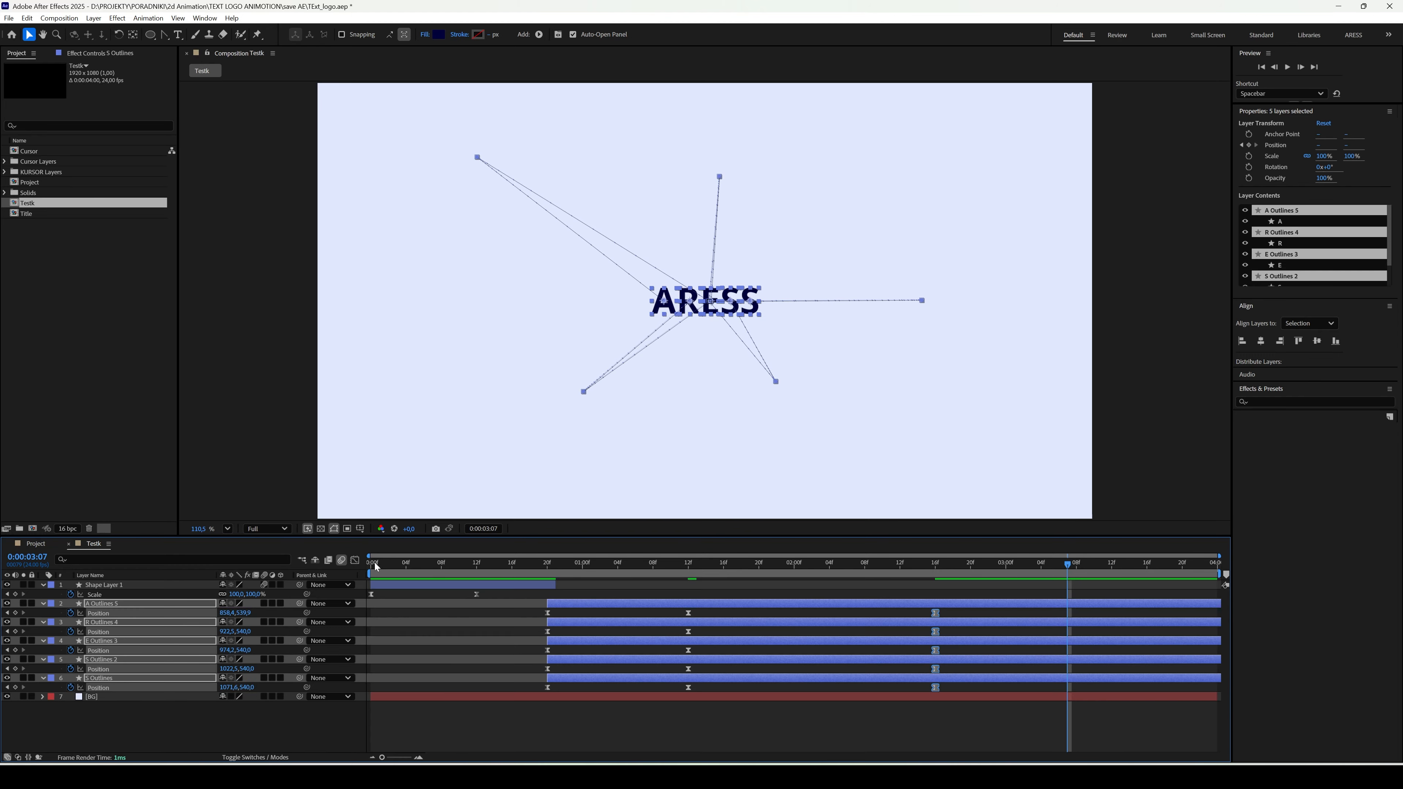
- Preview the letters' burst and regrouping from about 0:00:00:14
click(492, 569)
key(space)
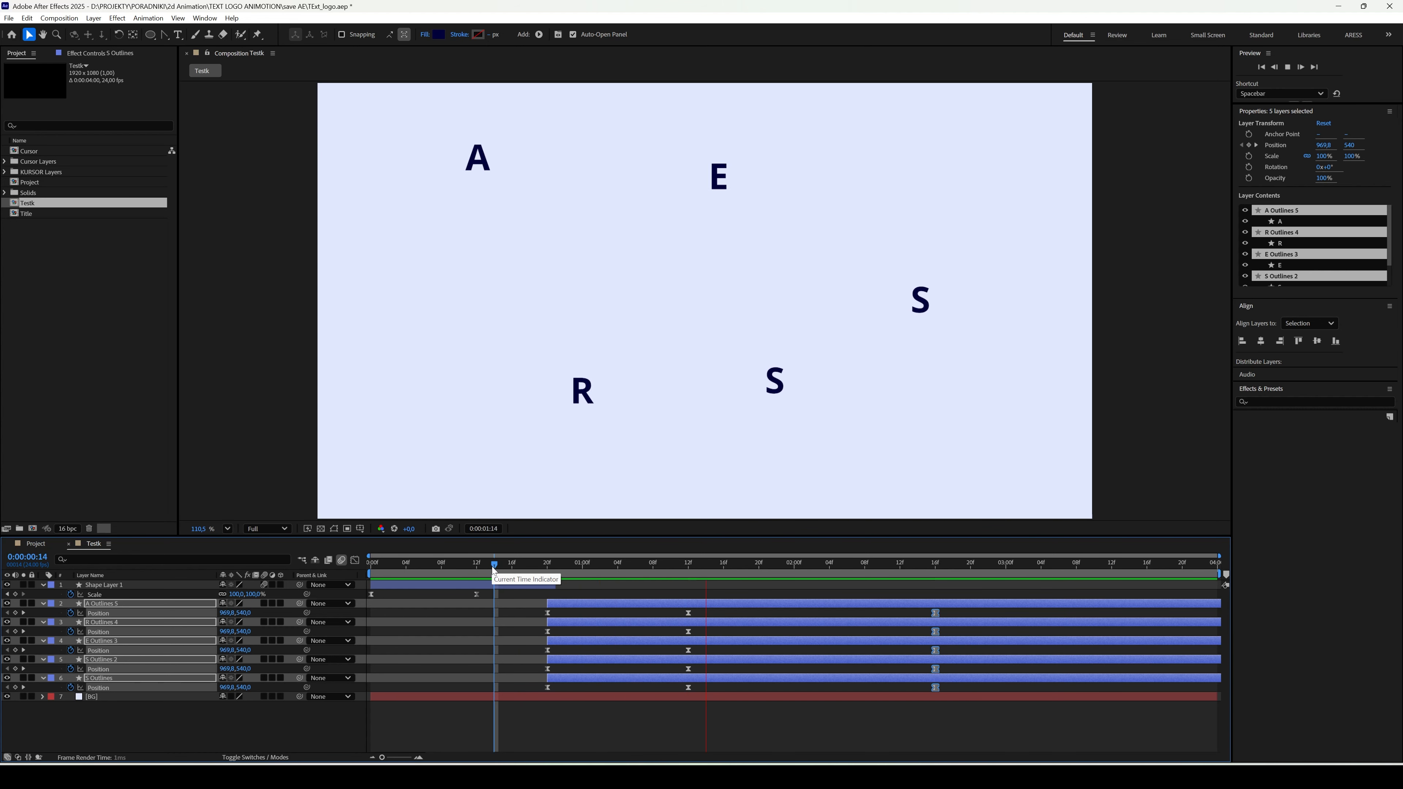
key(space)
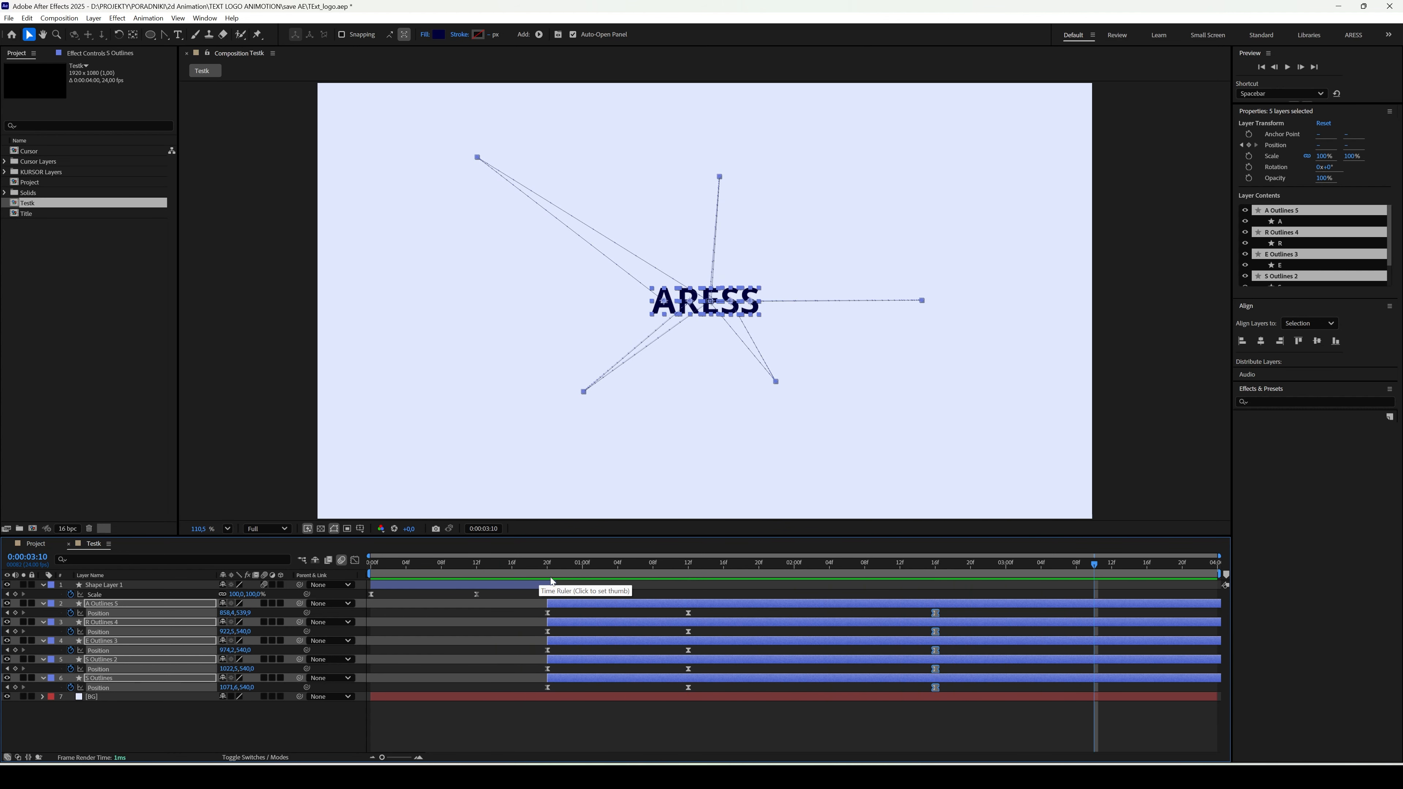
- Add rotation keyframes to all five letters at 0:00:00:20, 0:00:01:12 and 0:00:02:16
click(551, 569)
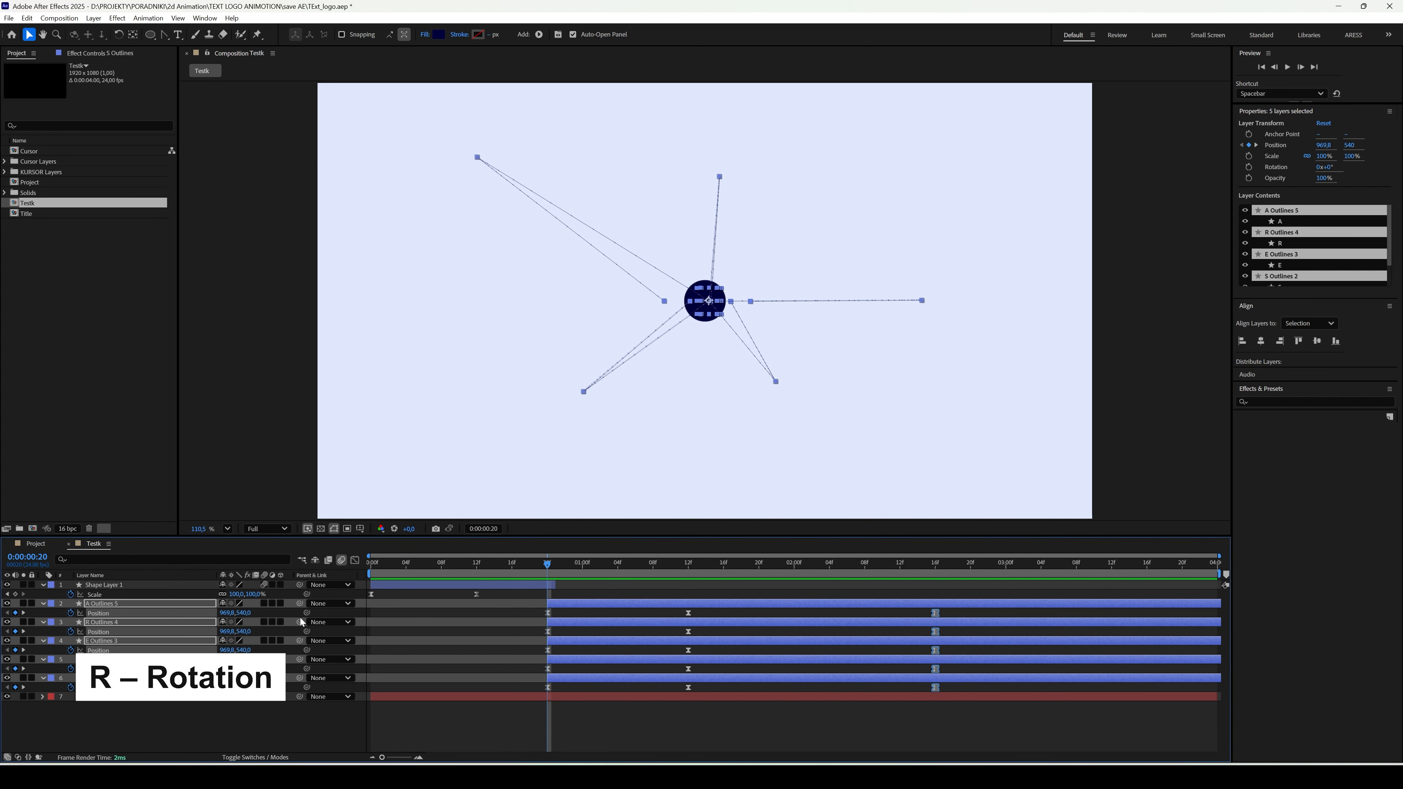
key(shift+r)
click(71, 624)
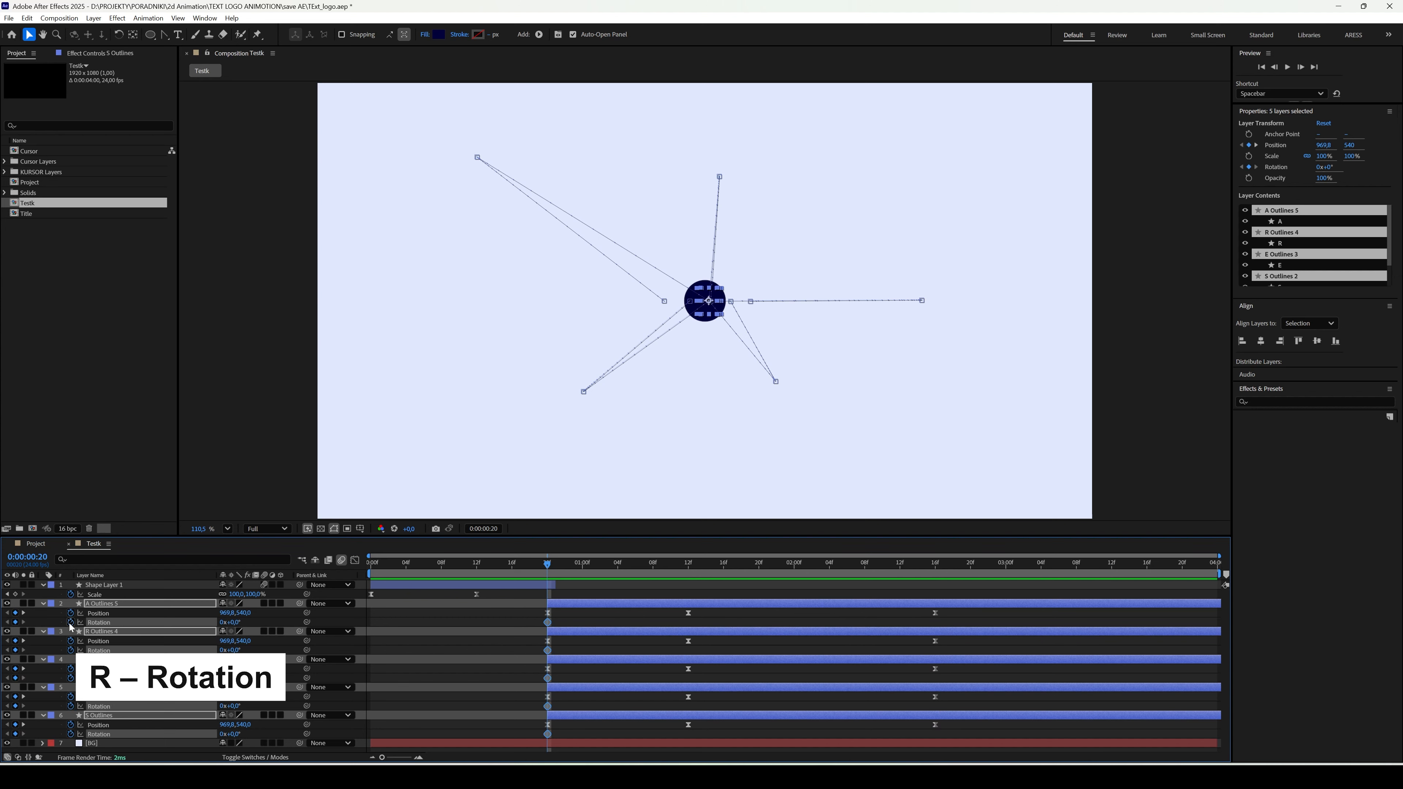
click(687, 559)
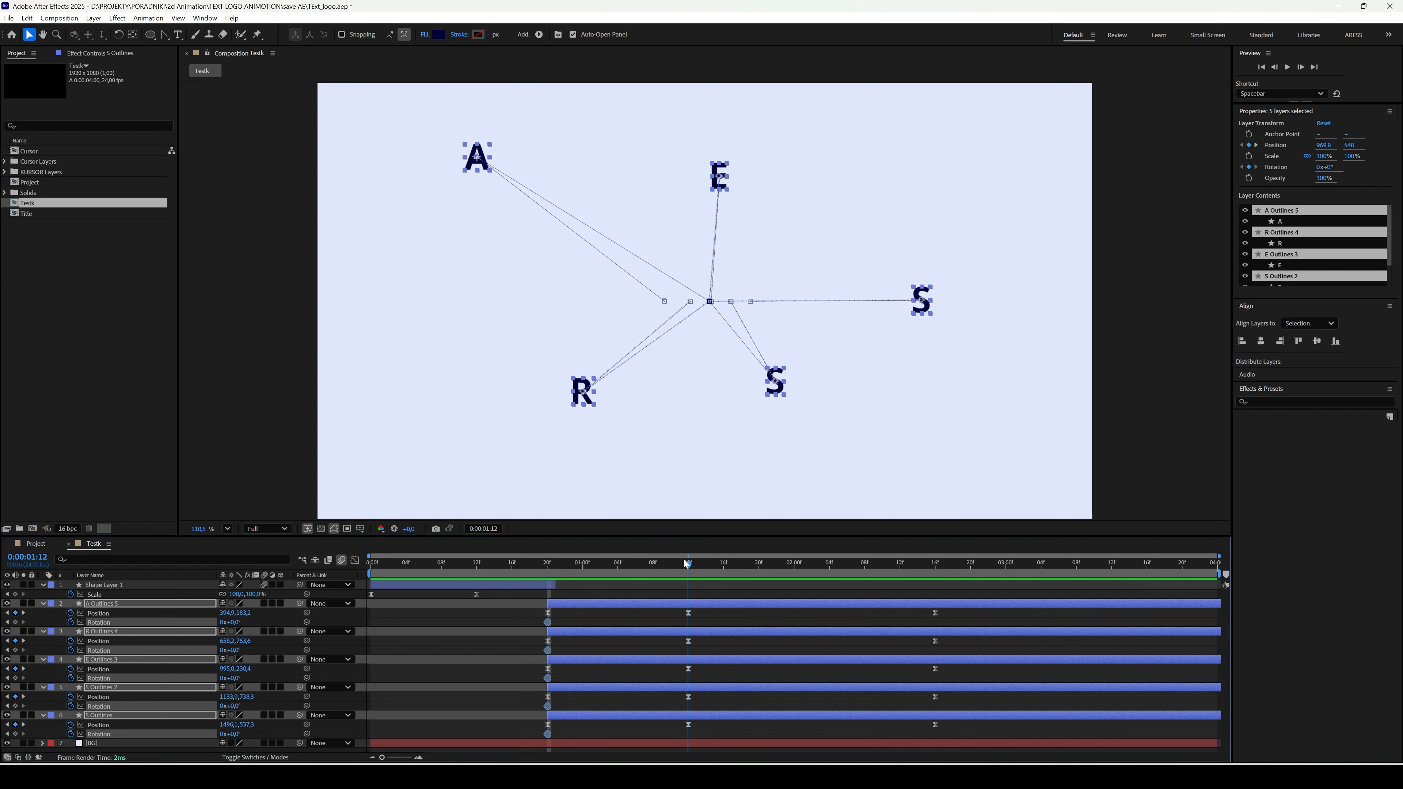
click(15, 622)
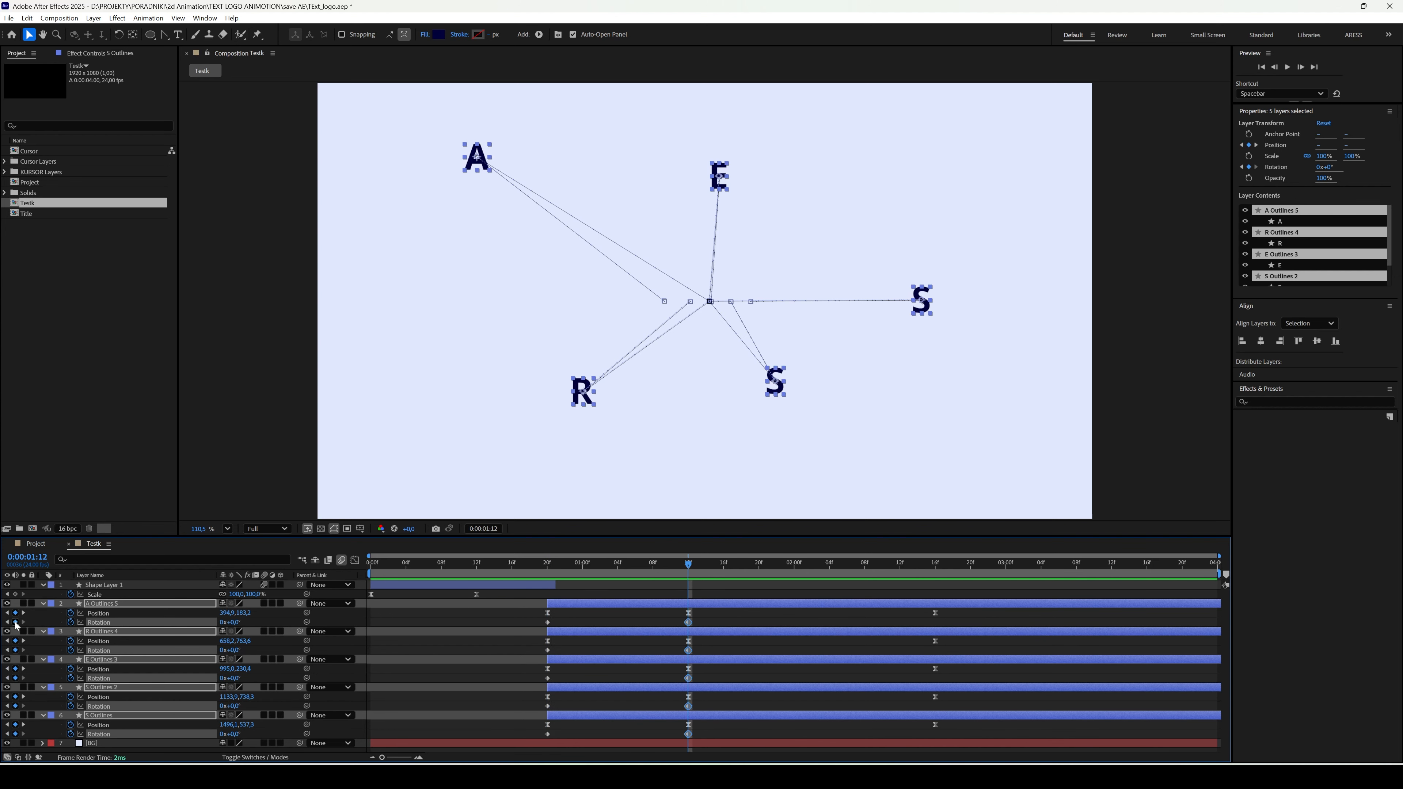
click(934, 562)
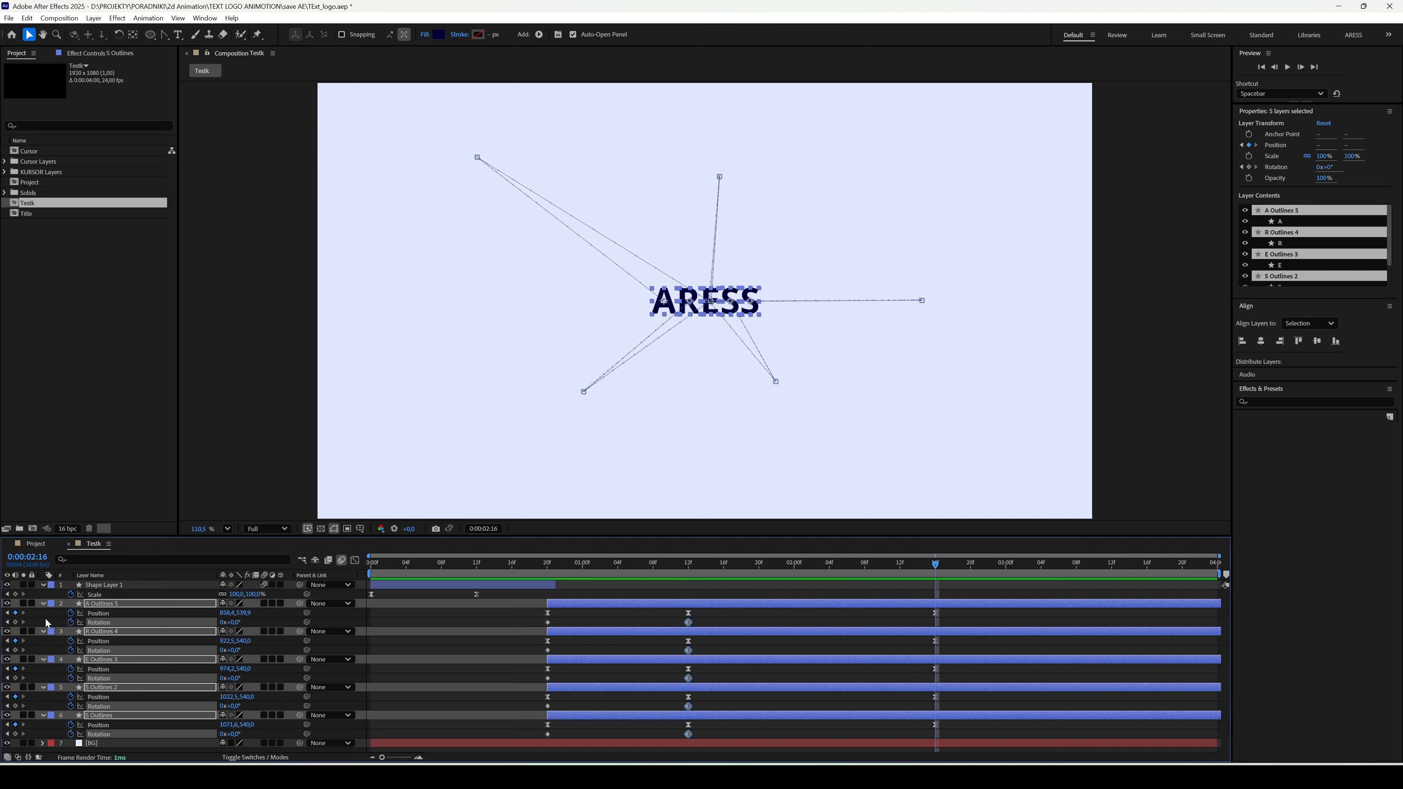
click(15, 622)
- At 0:00:01:12, tilt every letter differently, with the A at 29°, the E at -23° and the first S at 13°, and preview the motion
click(688, 562)
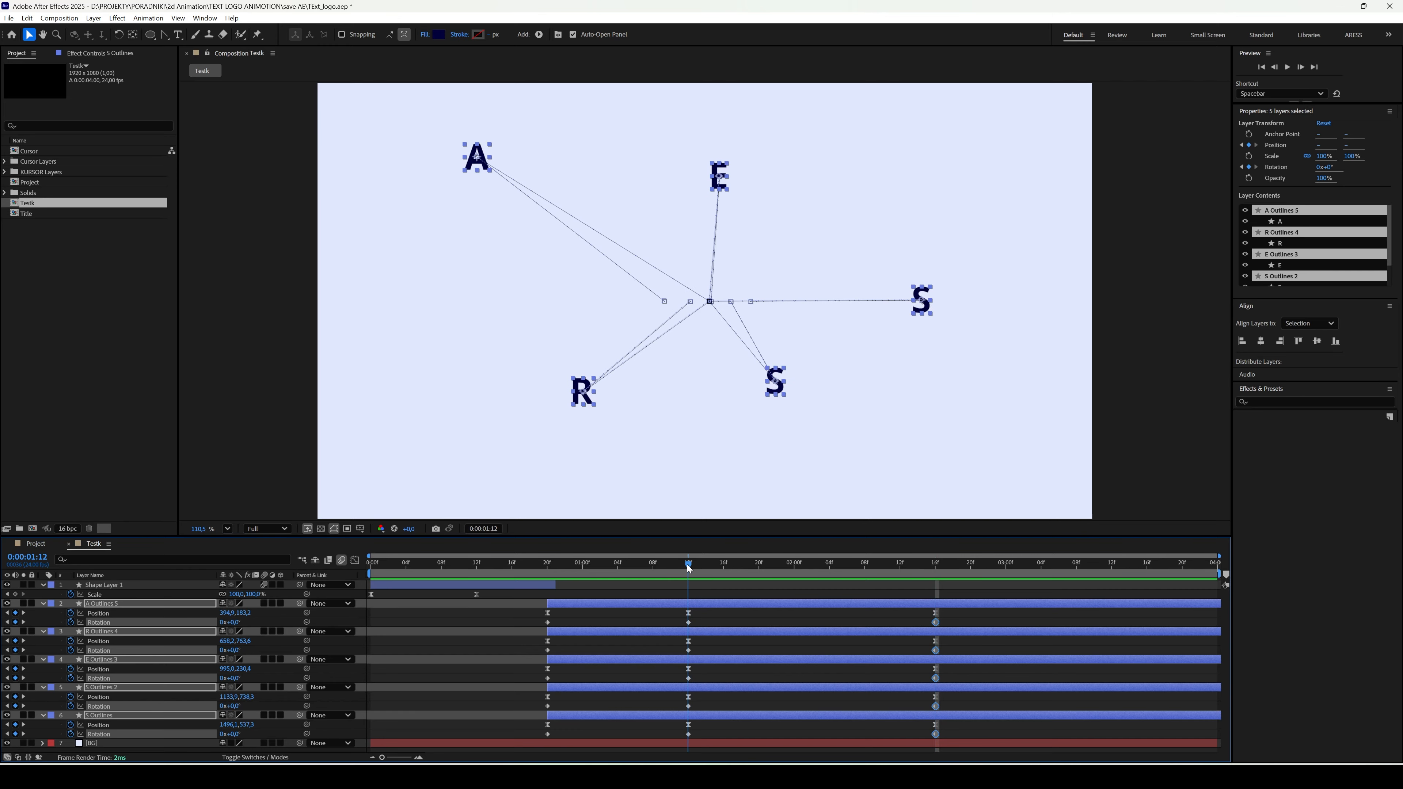
click(692, 629)
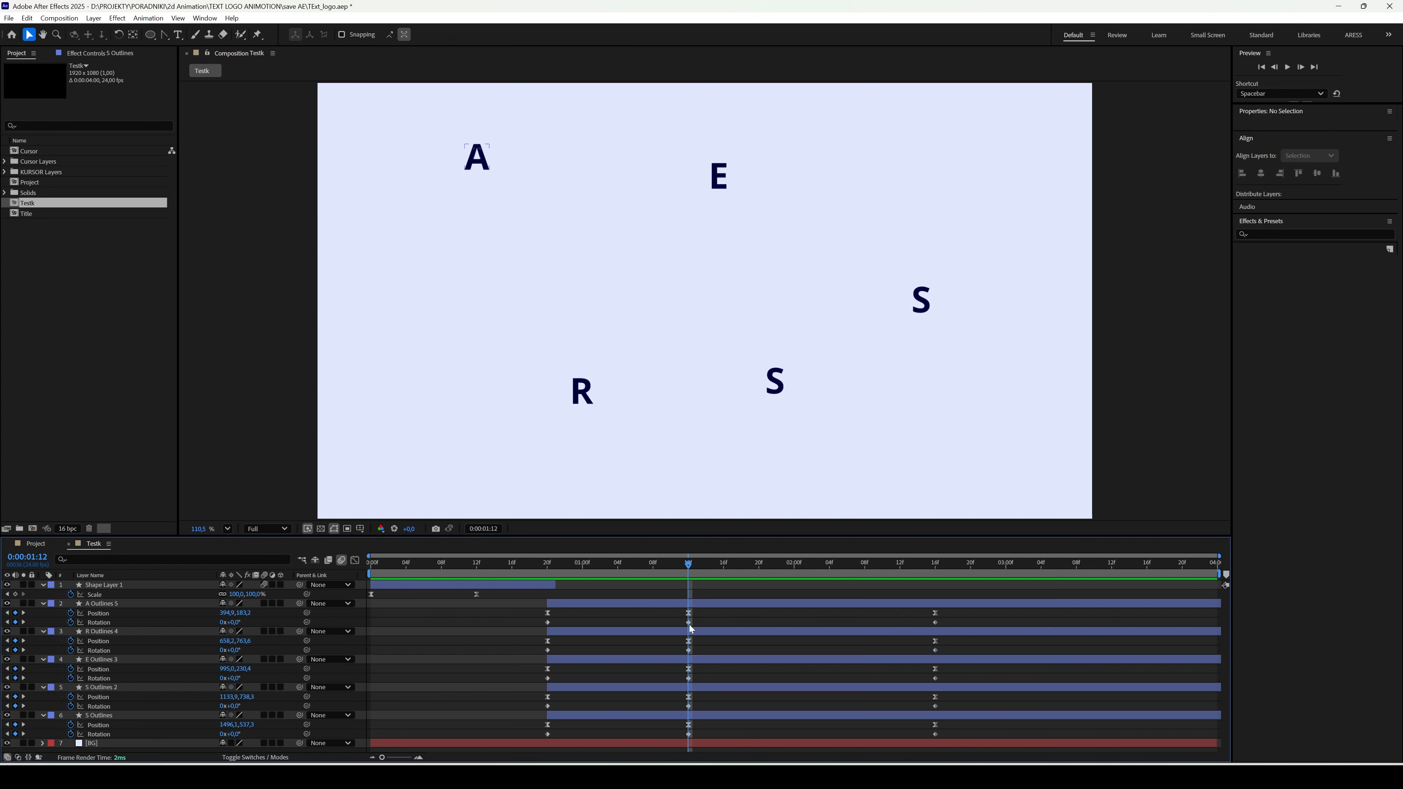
drag(236, 624, 258, 736)
click(546, 562)
key(space)
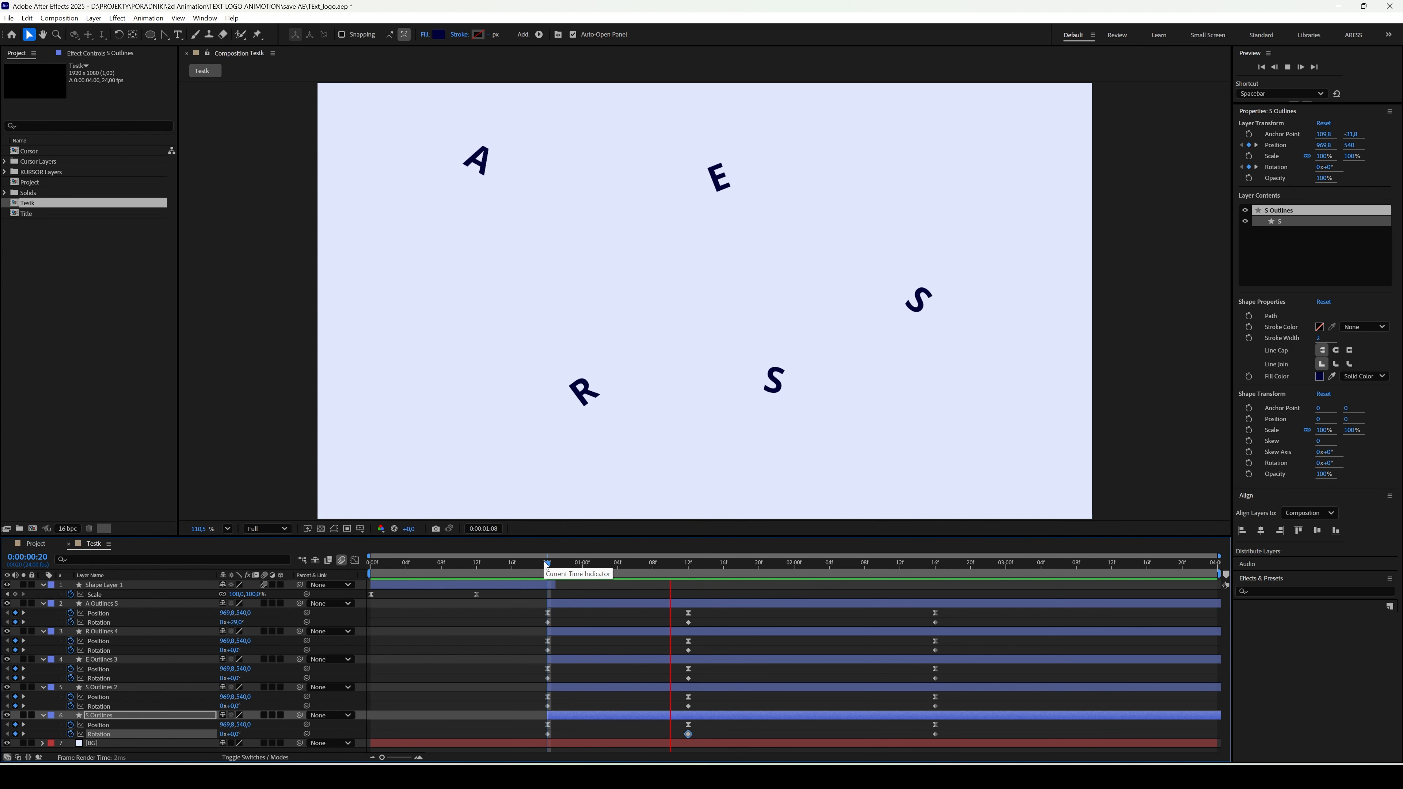
key(space)
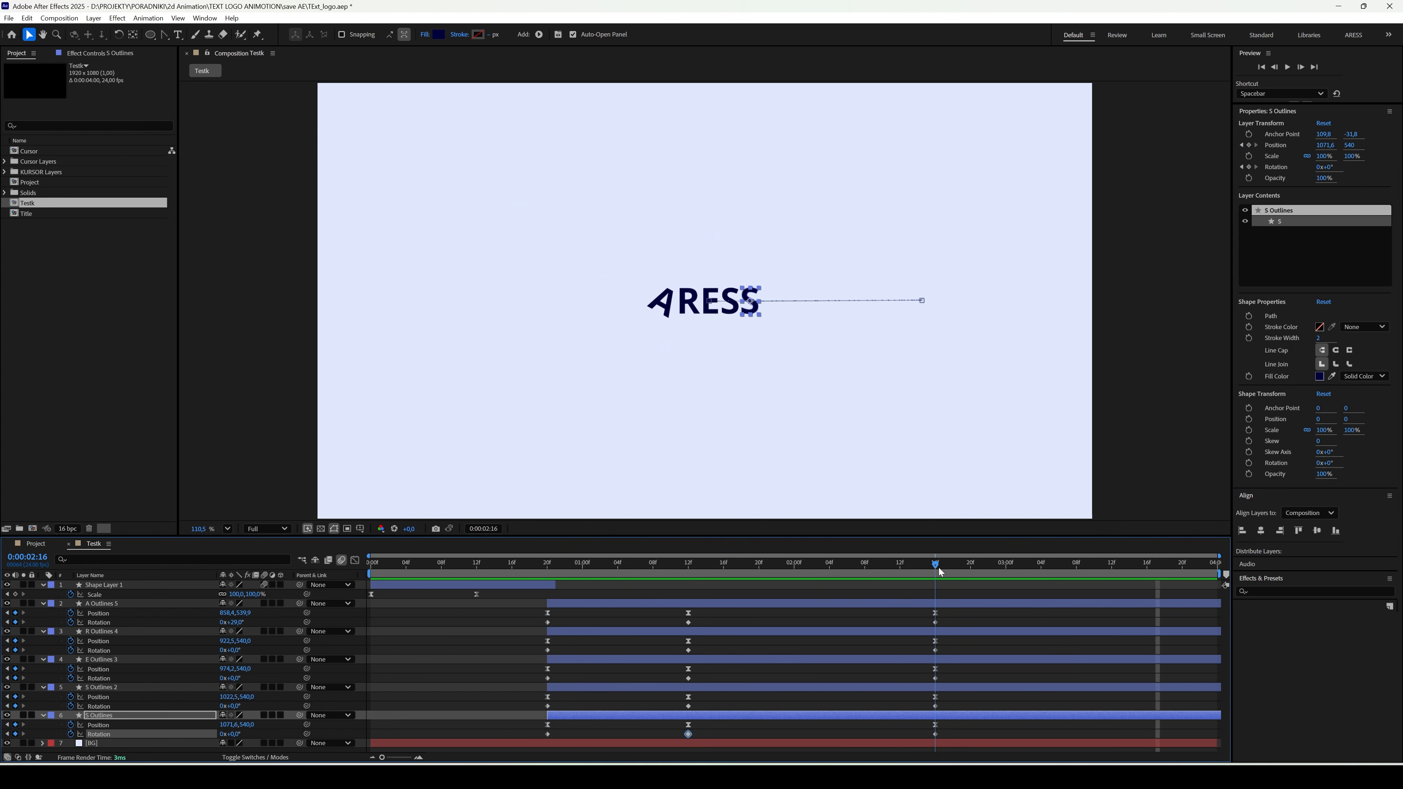
- Set the letter A's rotation to 0° at 0:00:02:16
click(938, 568)
click(935, 622)
click(237, 623)
text(0)
key(Return)
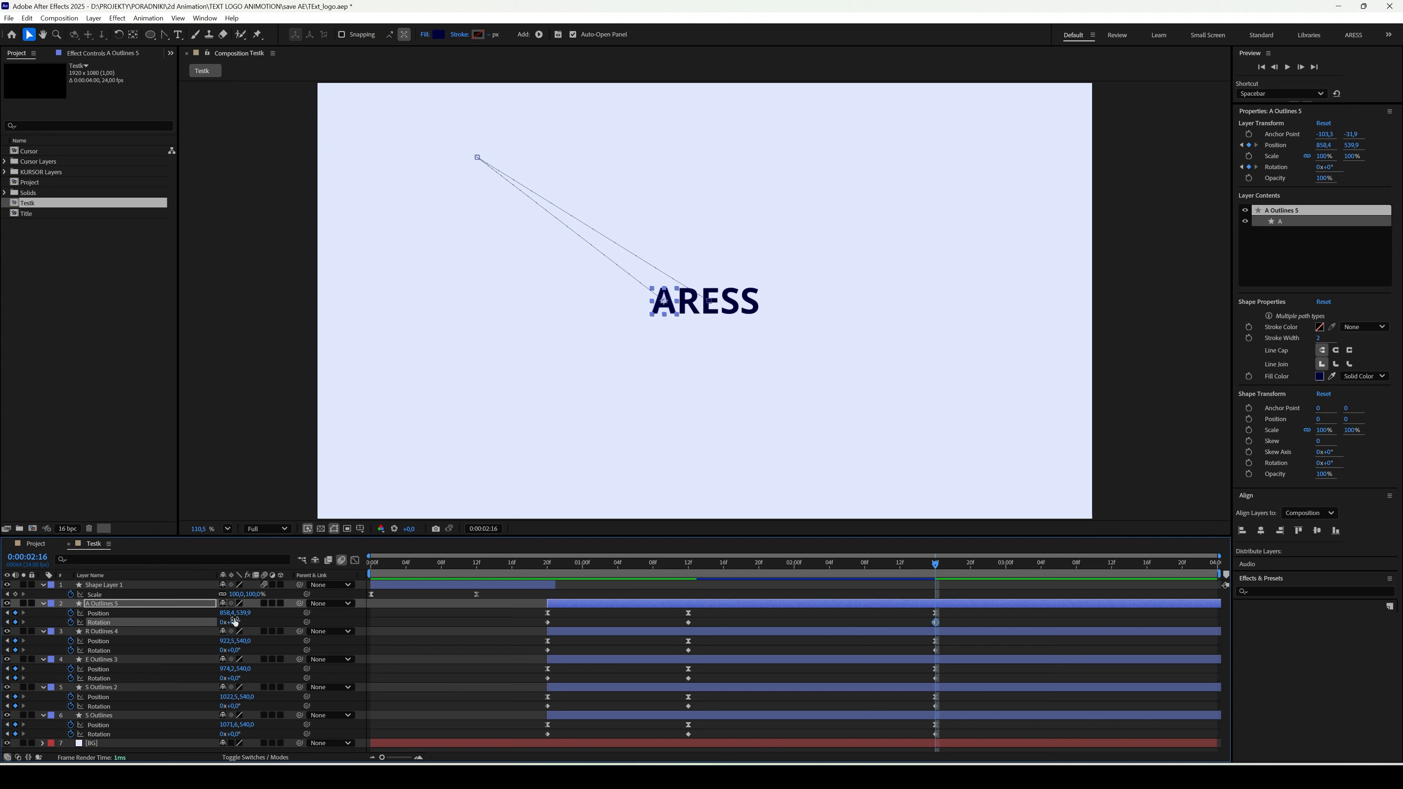
click(445, 620)
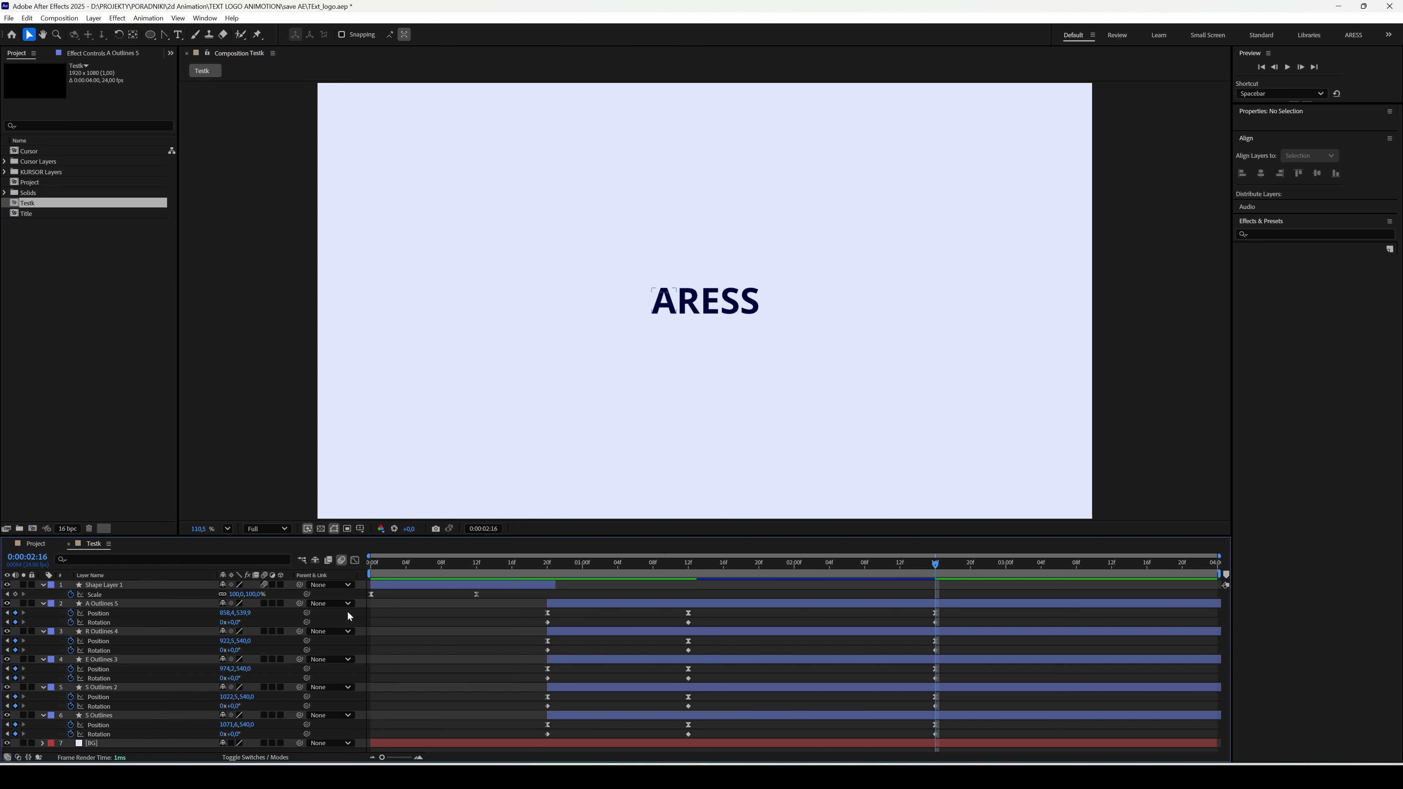
- At 0:00:01:12, activate the Pen tool and show the title/action safe guides over the composition
click(684, 571)
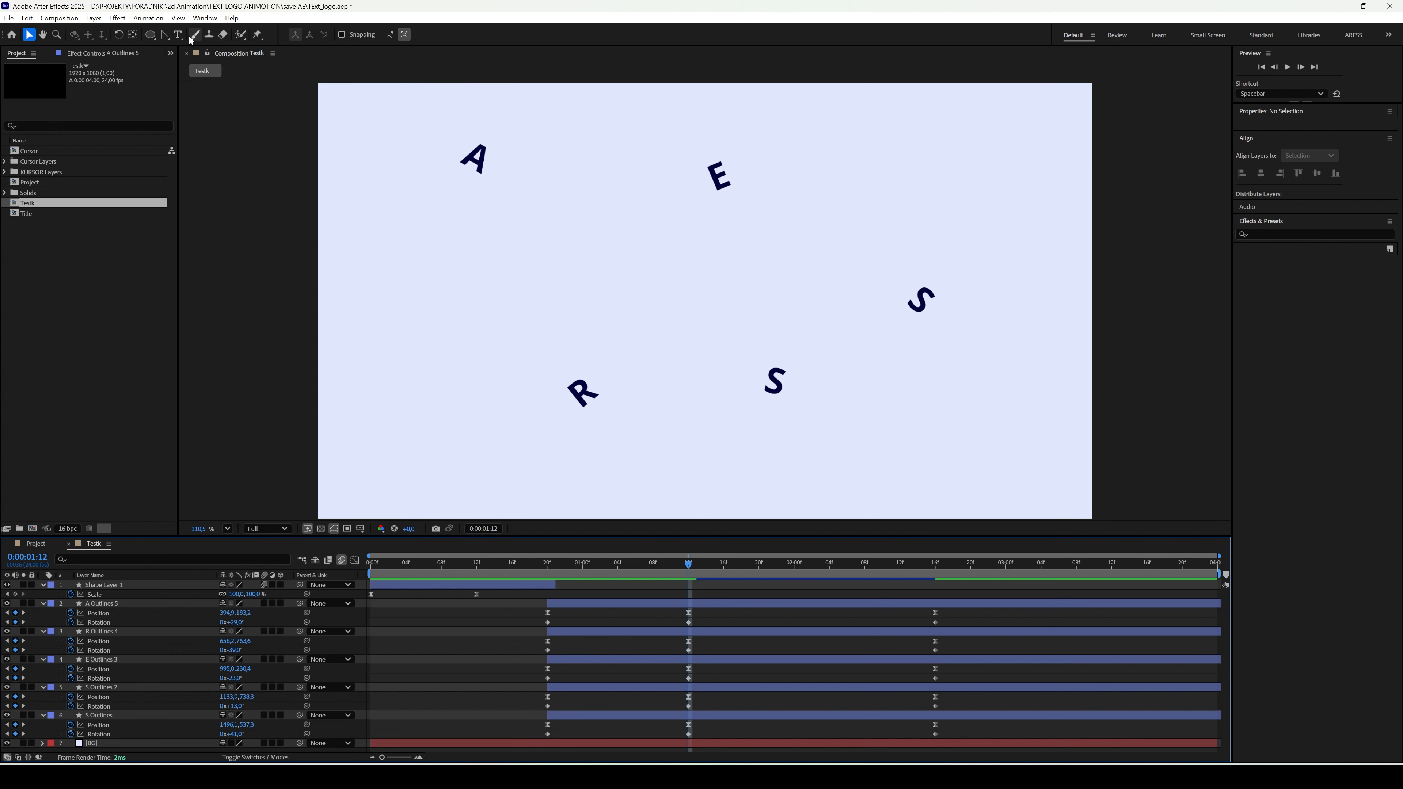
click(164, 34)
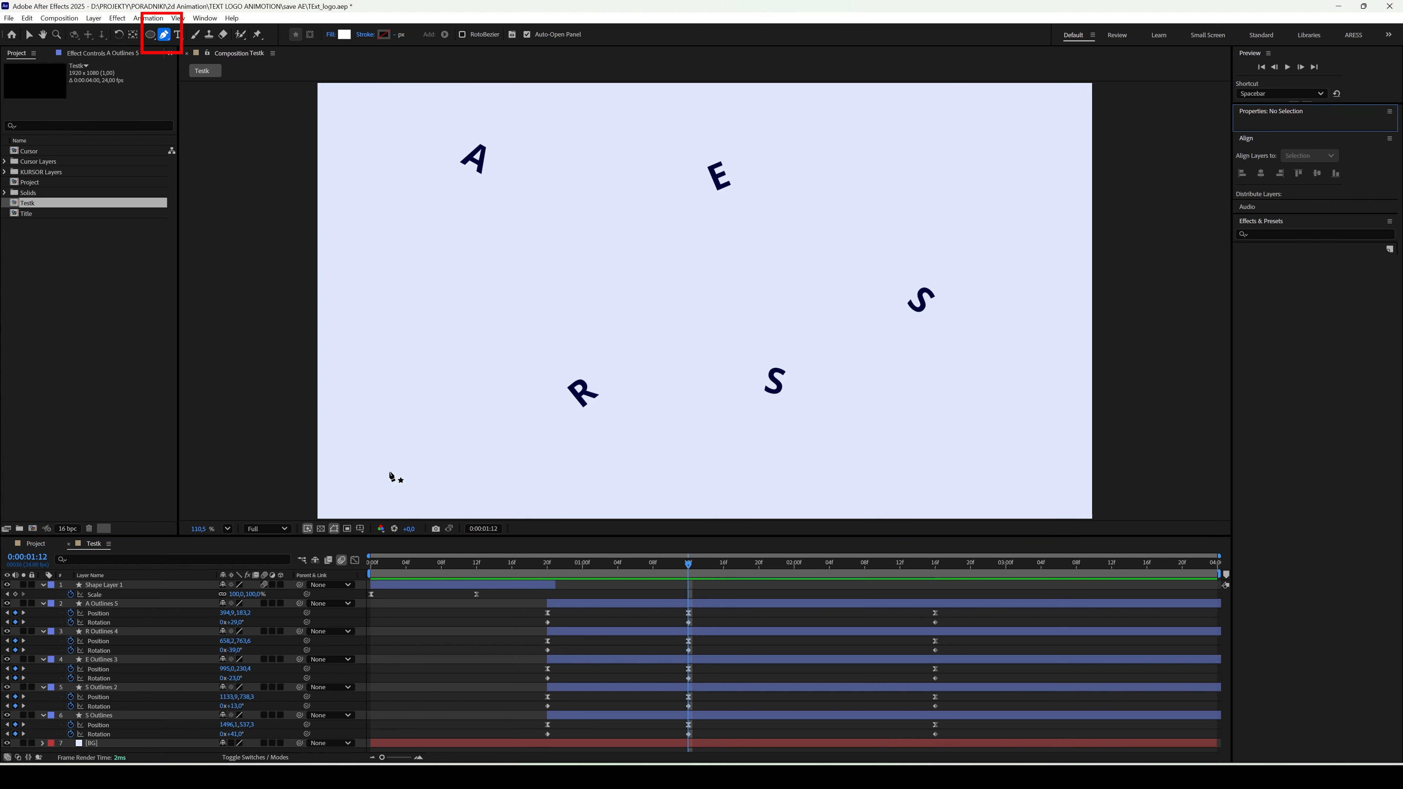
click(363, 532)
click(415, 542)
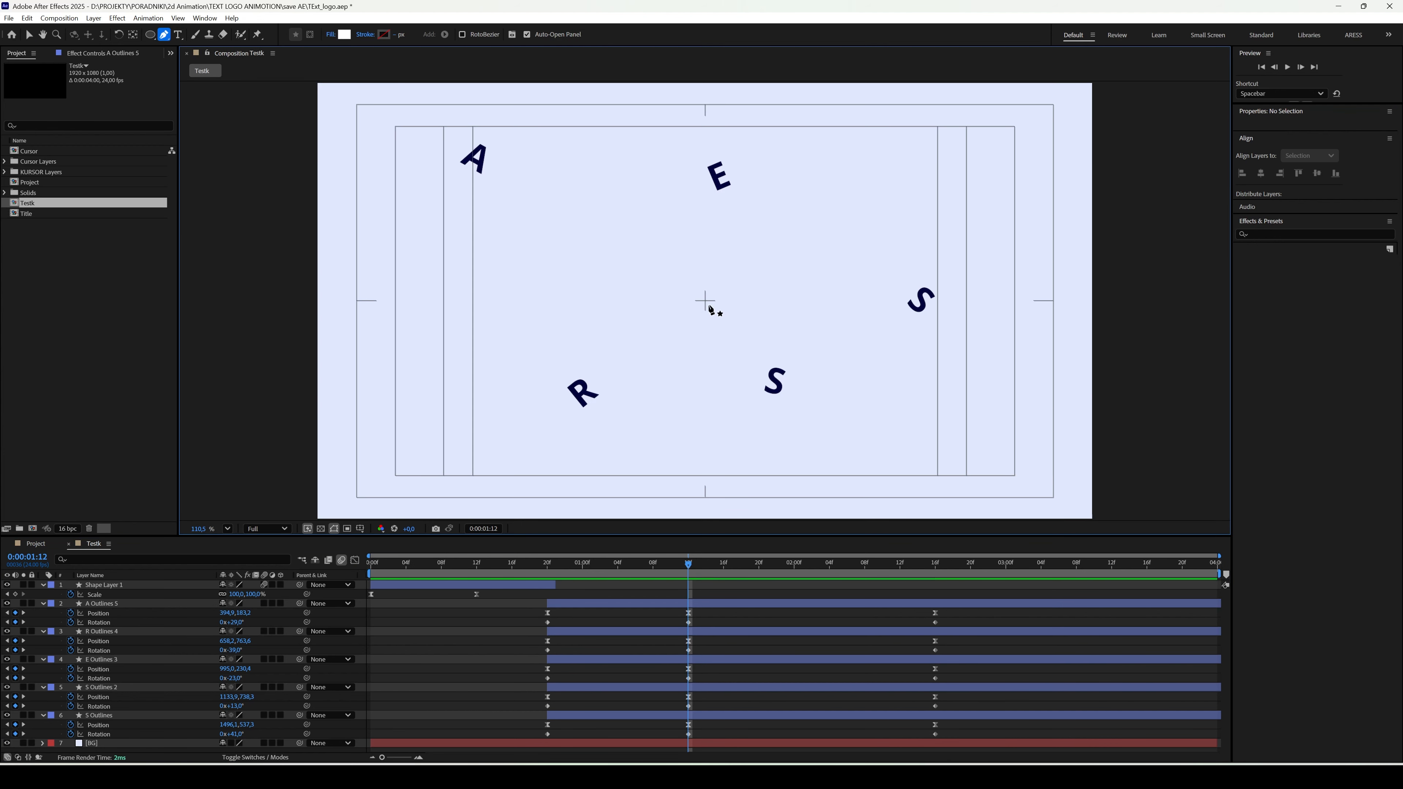
- Draw a straight line from the composition centre to the letter A with no fill and a 5 px dark navy stroke
click(707, 303)
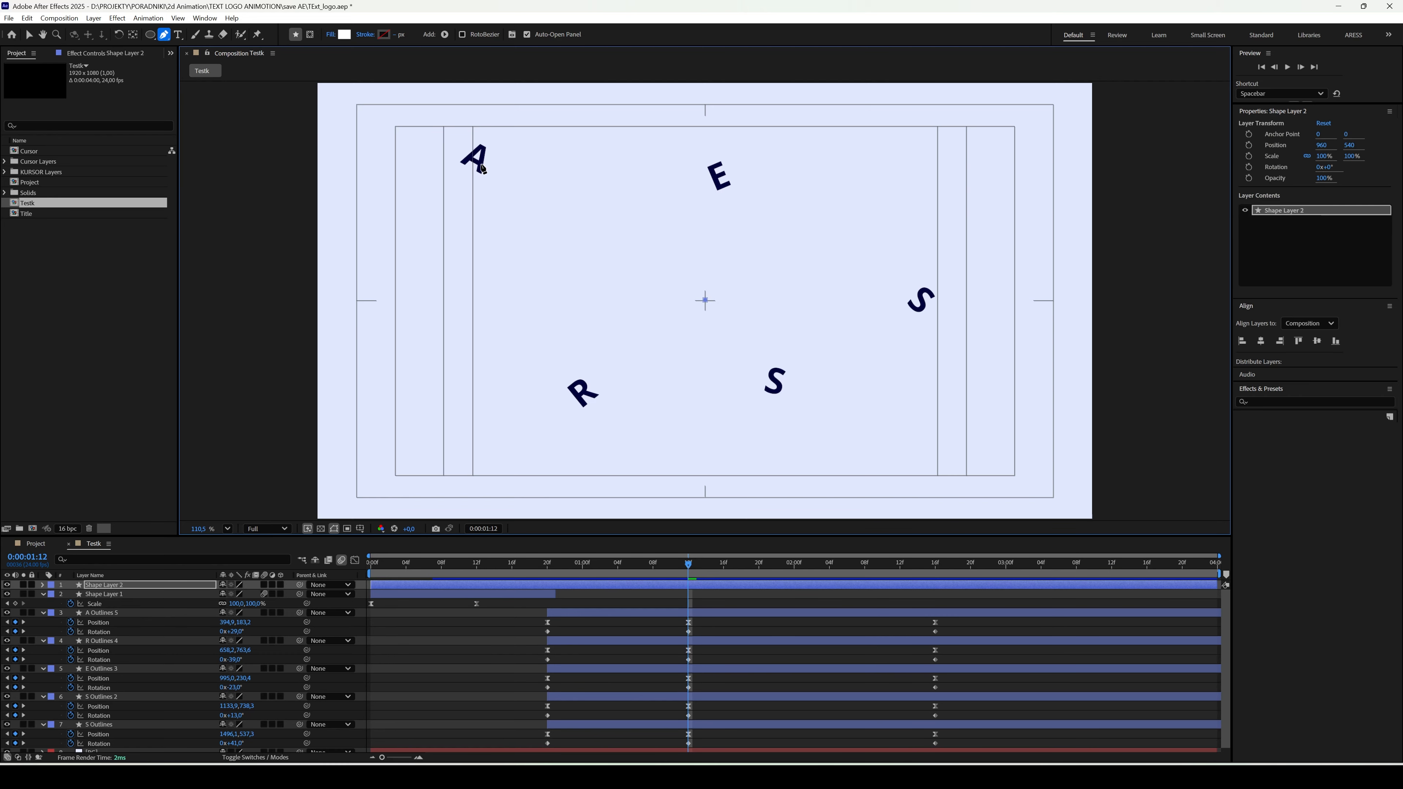
click(481, 167)
click(1359, 380)
click(1363, 396)
click(1356, 327)
click(1356, 354)
key(F2)
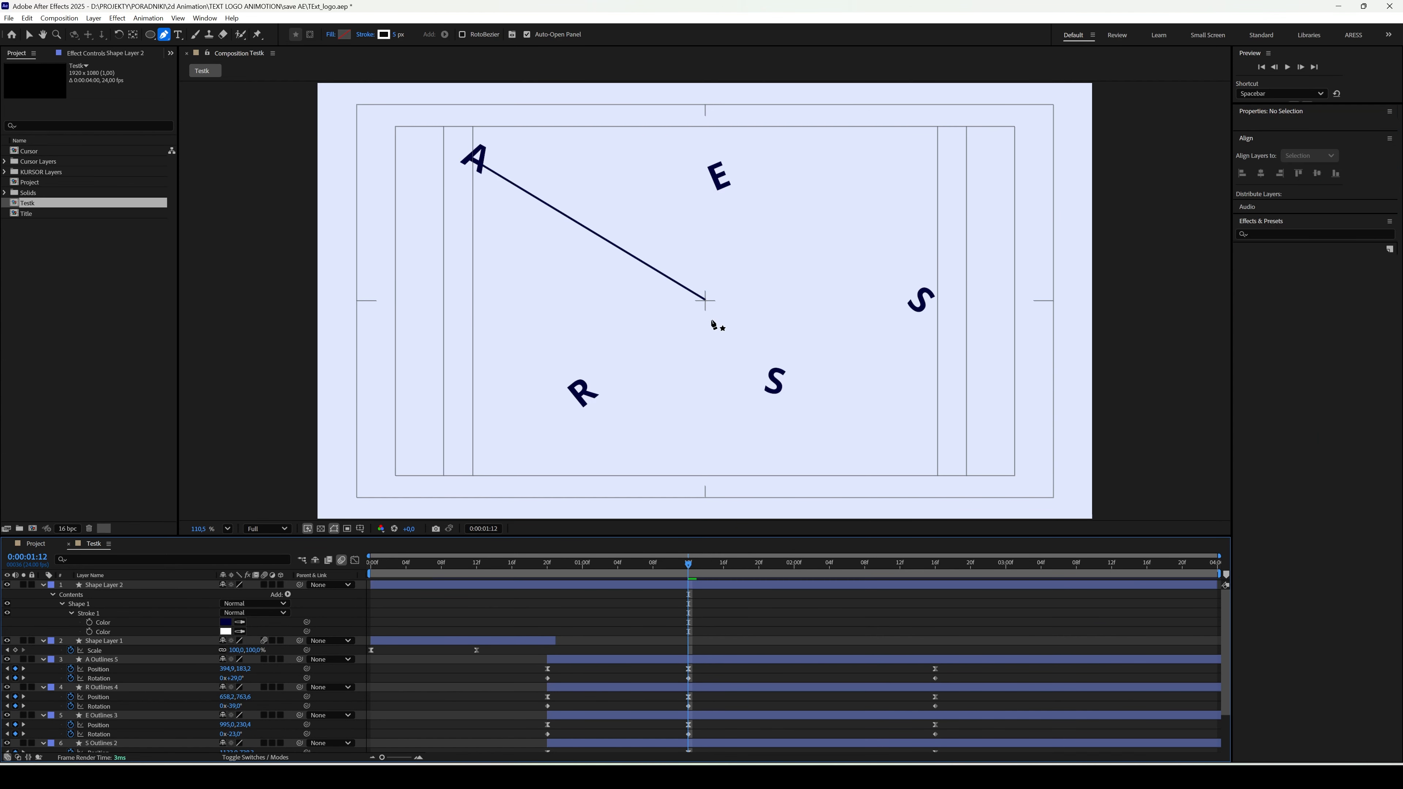
- Draw straight lines on separate shape layers from the composition centre to the E, the last S, the first S and the R
click(705, 300)
click(719, 189)
key(F2)
click(705, 300)
click(911, 303)
key(F2)
click(706, 300)
click(768, 373)
key(F2)
click(706, 300)
click(587, 386)
key(F2)
- Select the five line layers and set their stroke colour to the letters' dark navy
click(612, 622)
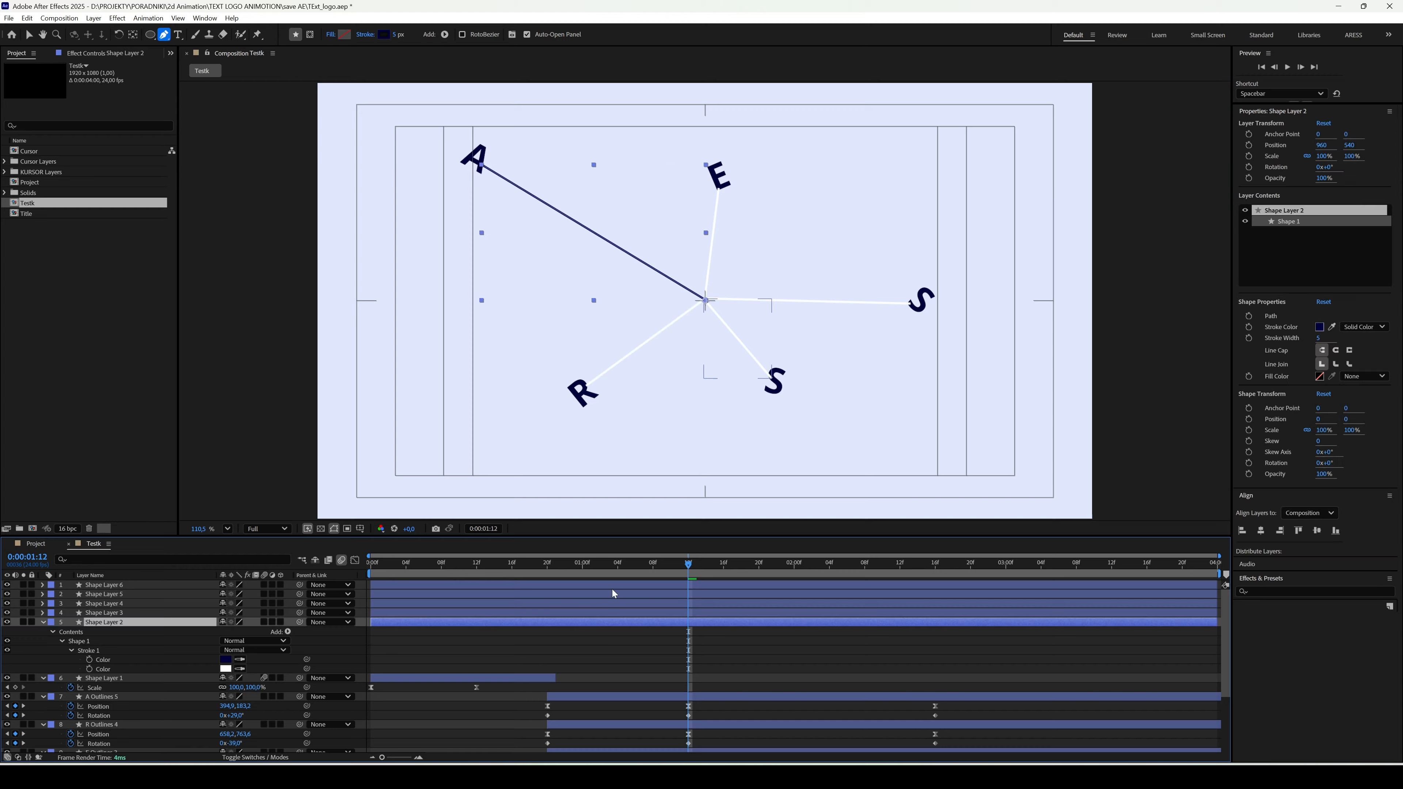
click(614, 586)
shift+click(616, 613)
click(384, 34)
click(798, 376)
click(811, 320)
- Filter the timeline by "path" to reveal the path properties of the five line layers
shift+click(111, 622)
click(123, 560)
text(path)
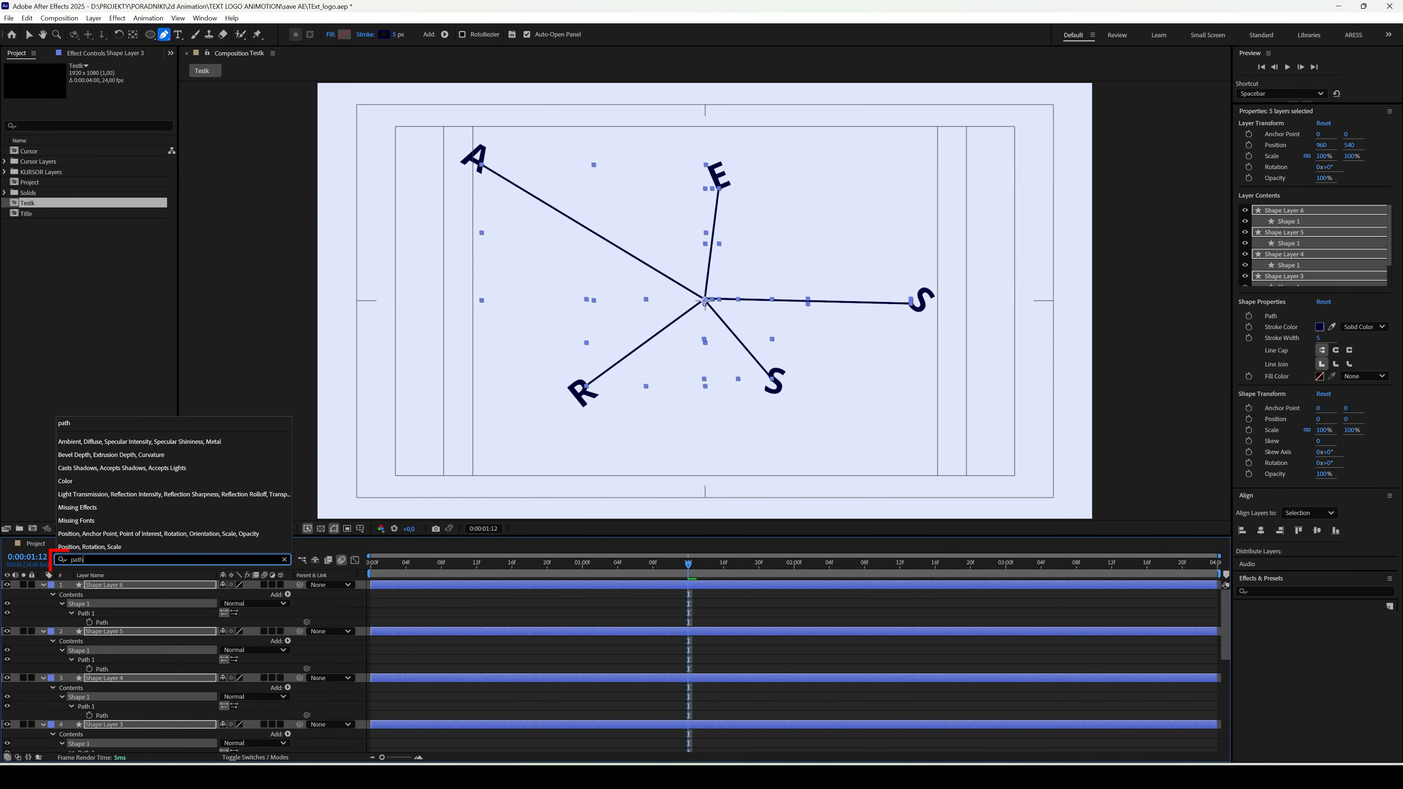
right_click(95, 610)
click(72, 614)
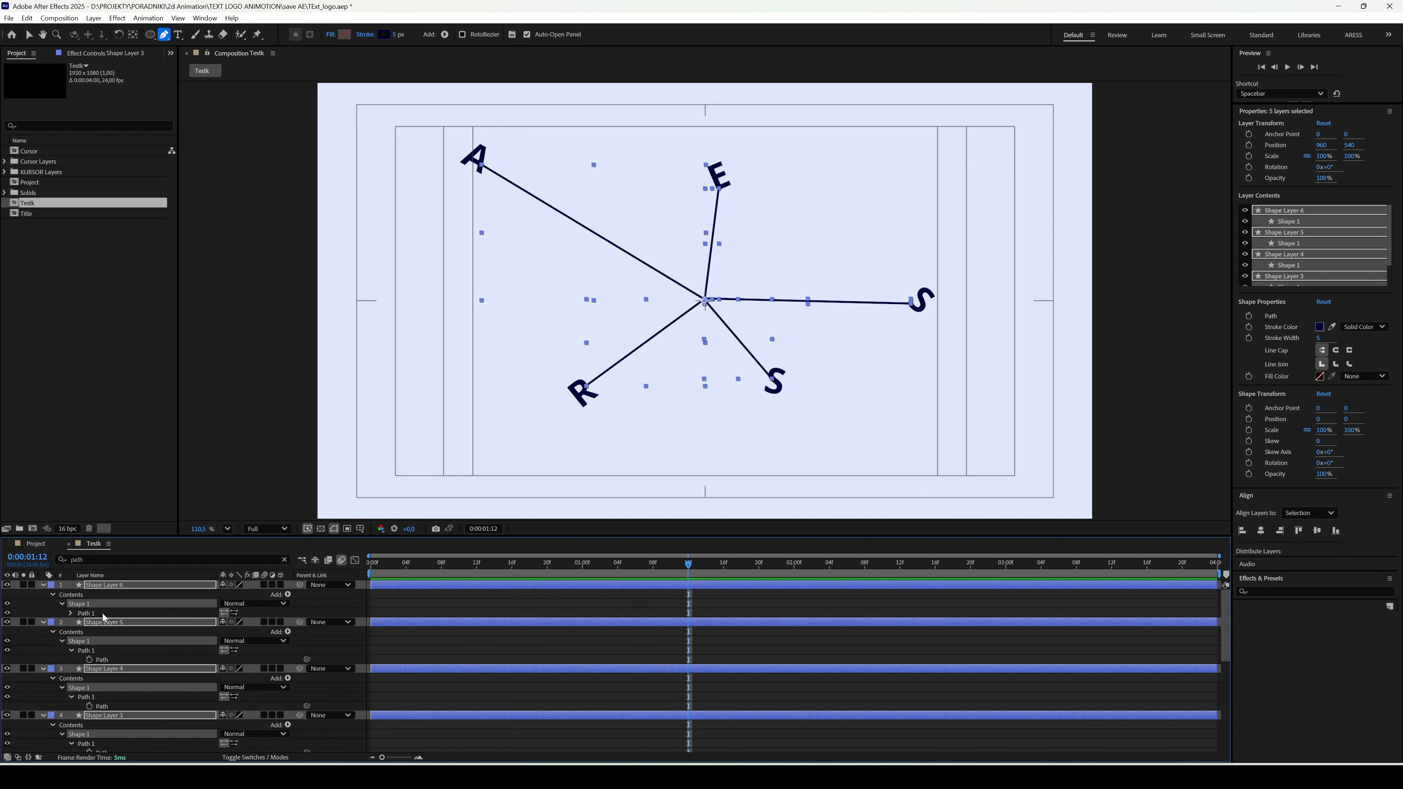
click(71, 613)
- Select the Path property of all five lines and create Null Controllers for Path Points from them
click(105, 624)
scroll(109, 626, down, 2)
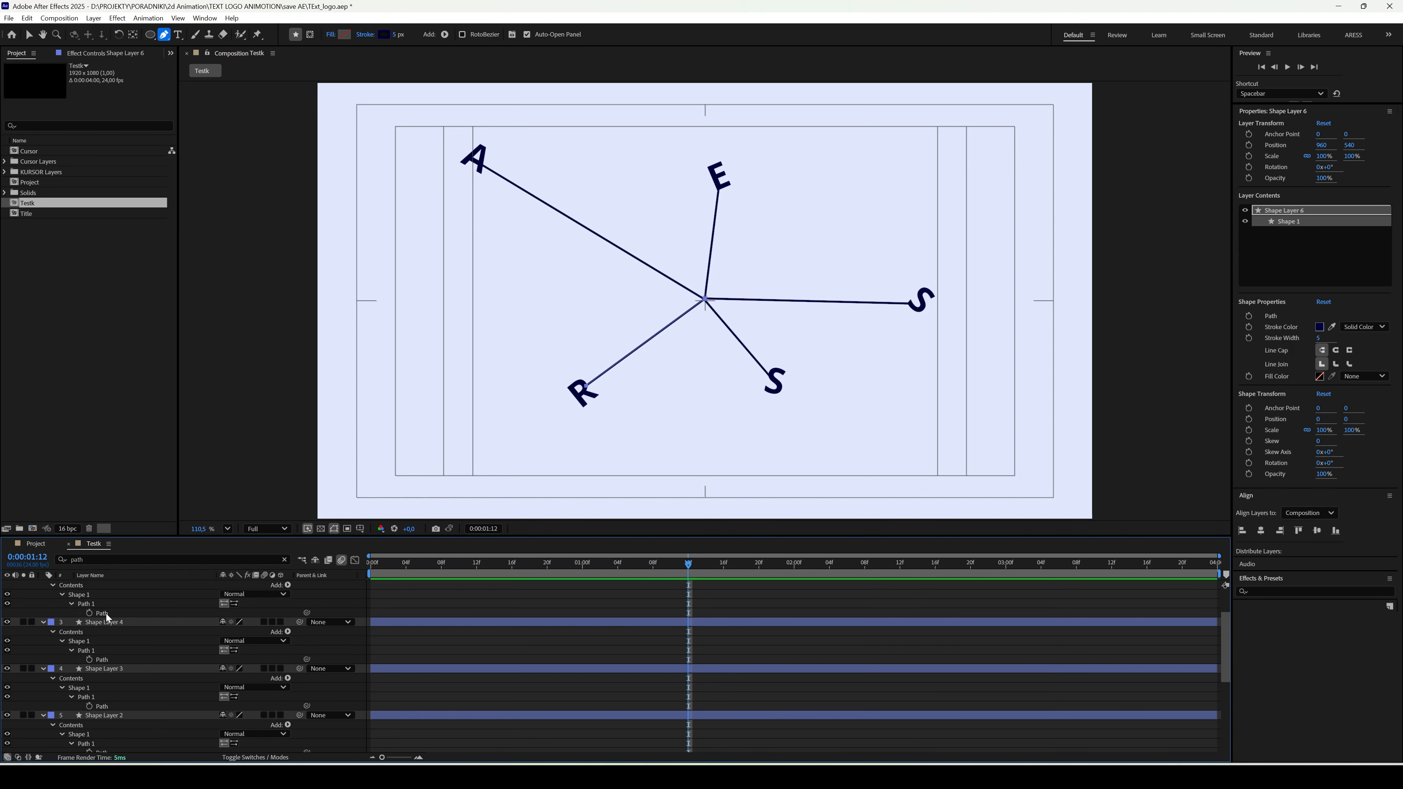
ctrl+click(105, 614)
ctrl+click(115, 659)
ctrl+click(108, 706)
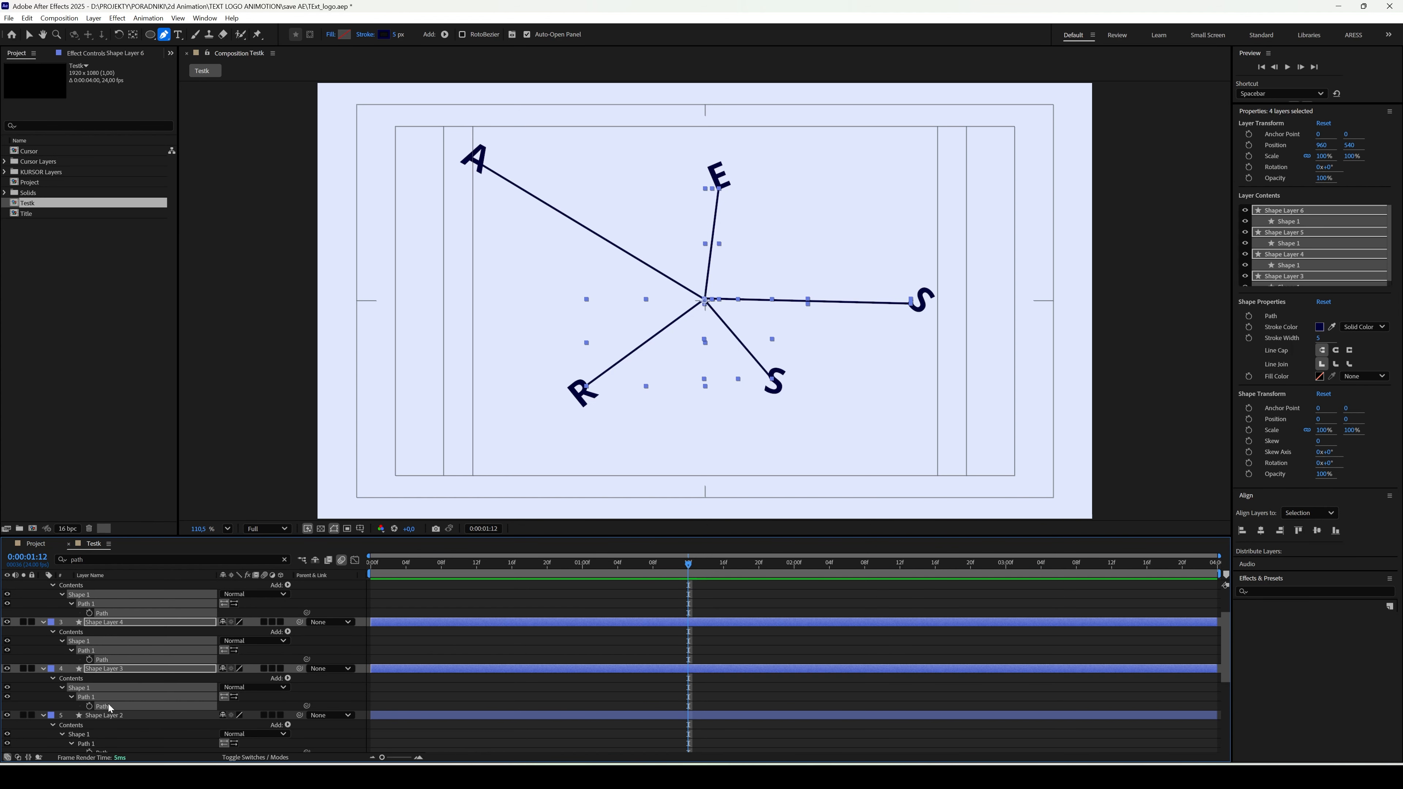
scroll(111, 706, down, 2)
ctrl+click(106, 697)
right_click(107, 699)
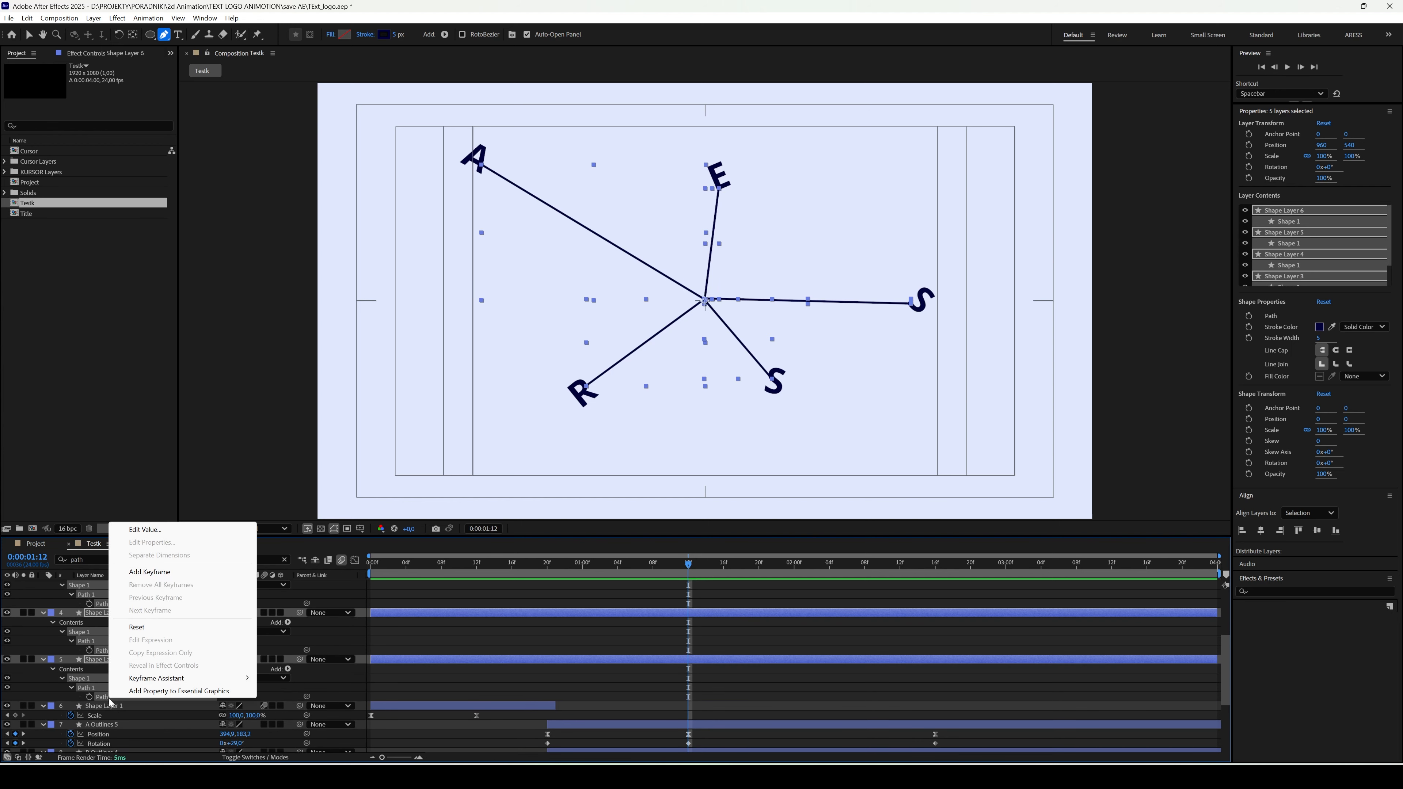
mouse_move(171, 684)
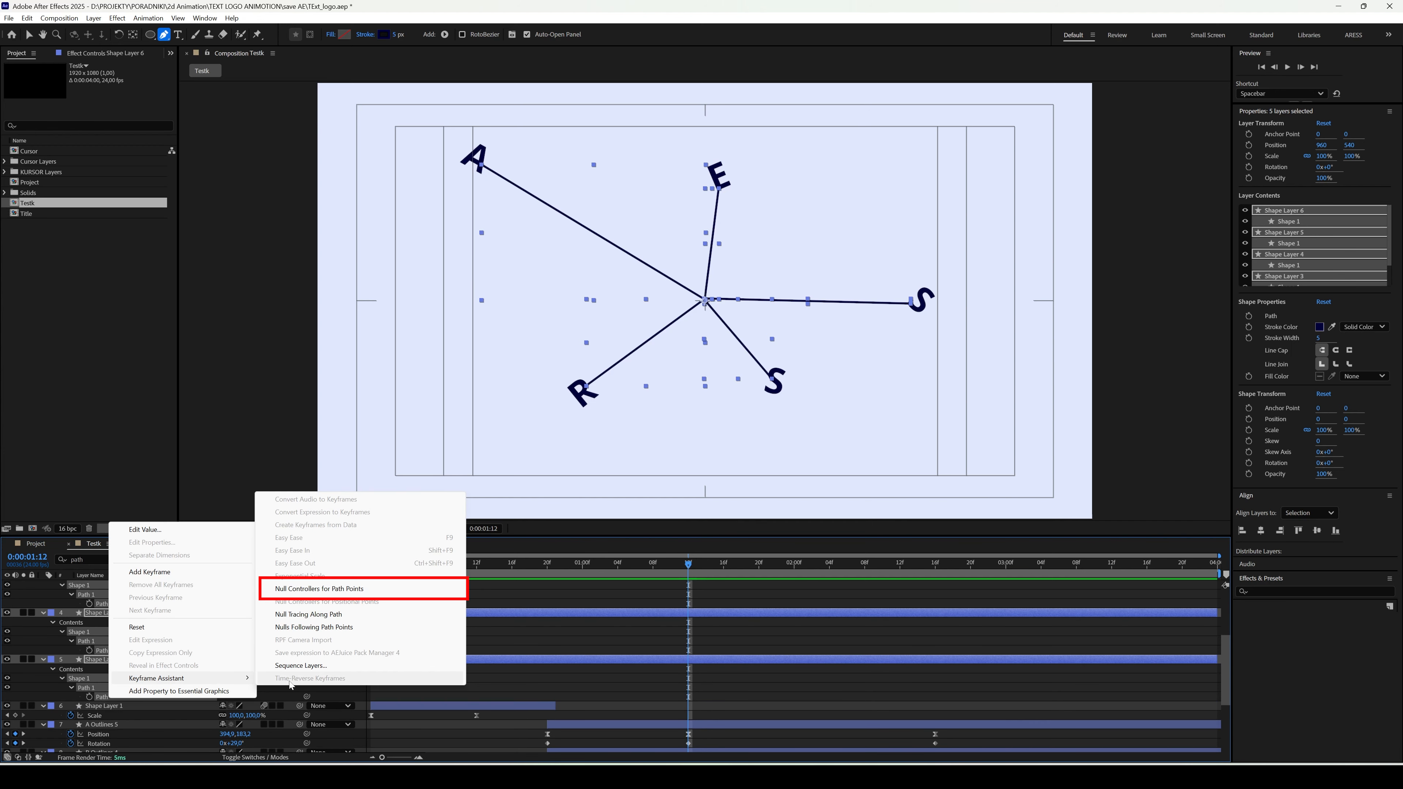
click(331, 589)
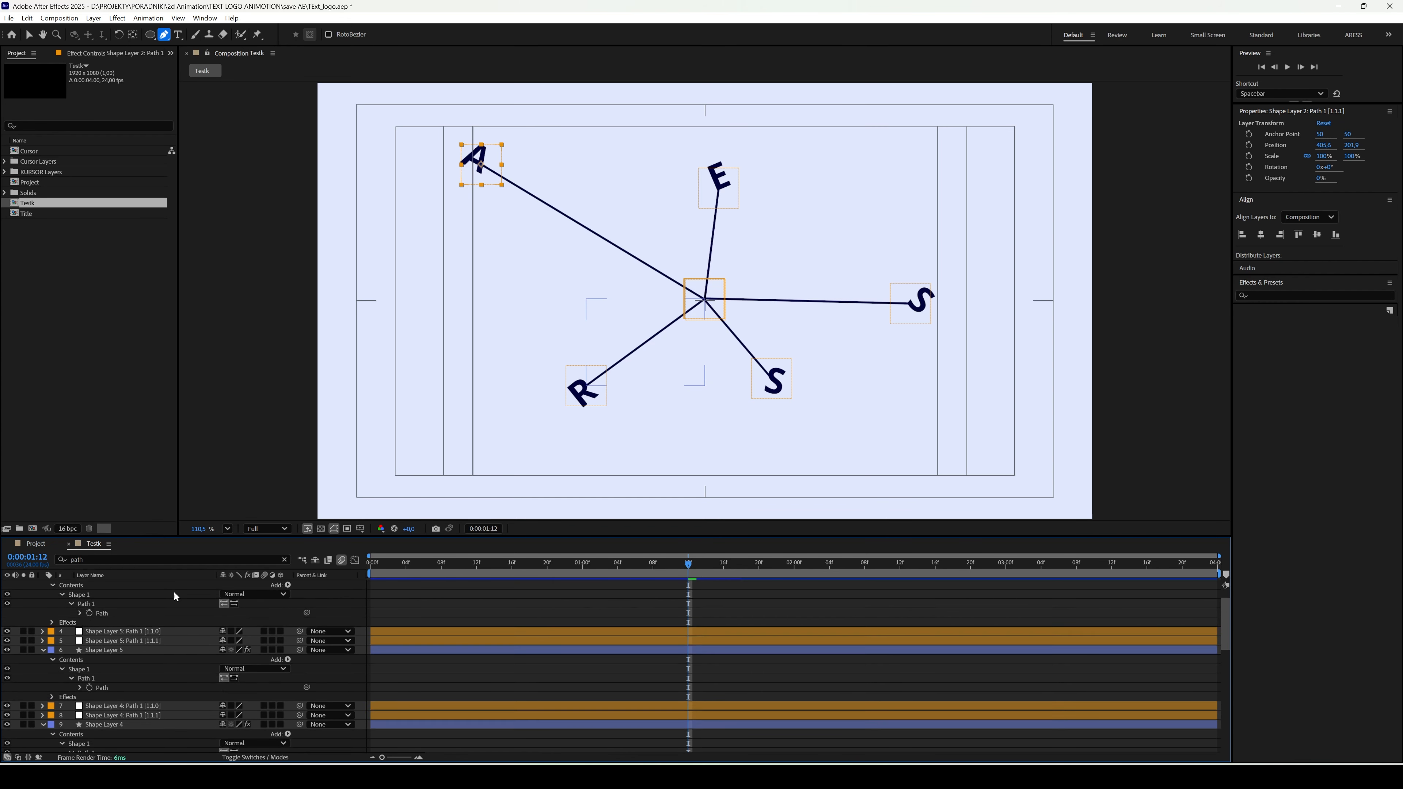
- Collapse the properties of Shape Layers 6, 5, 4 and 3 in the timeline
click(43, 604)
click(42, 631)
click(42, 660)
click(43, 687)
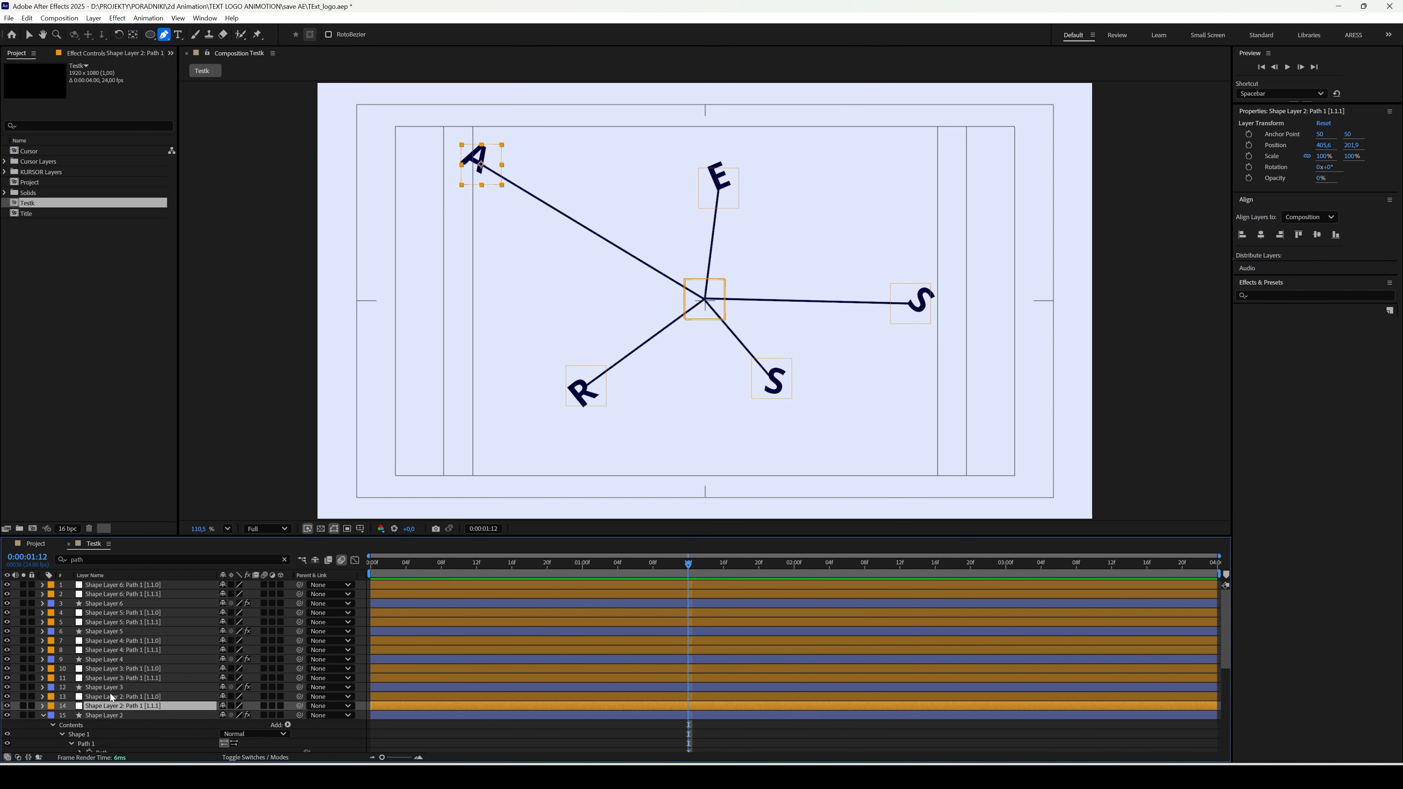
- Align the five nulls at the lines' inner ends, Path 1 [1.1.0], horizontally and vertically to the centre of the composition
shift+click(112, 697)
click(109, 717)
click(114, 697)
ctrl+click(117, 668)
ctrl+click(120, 640)
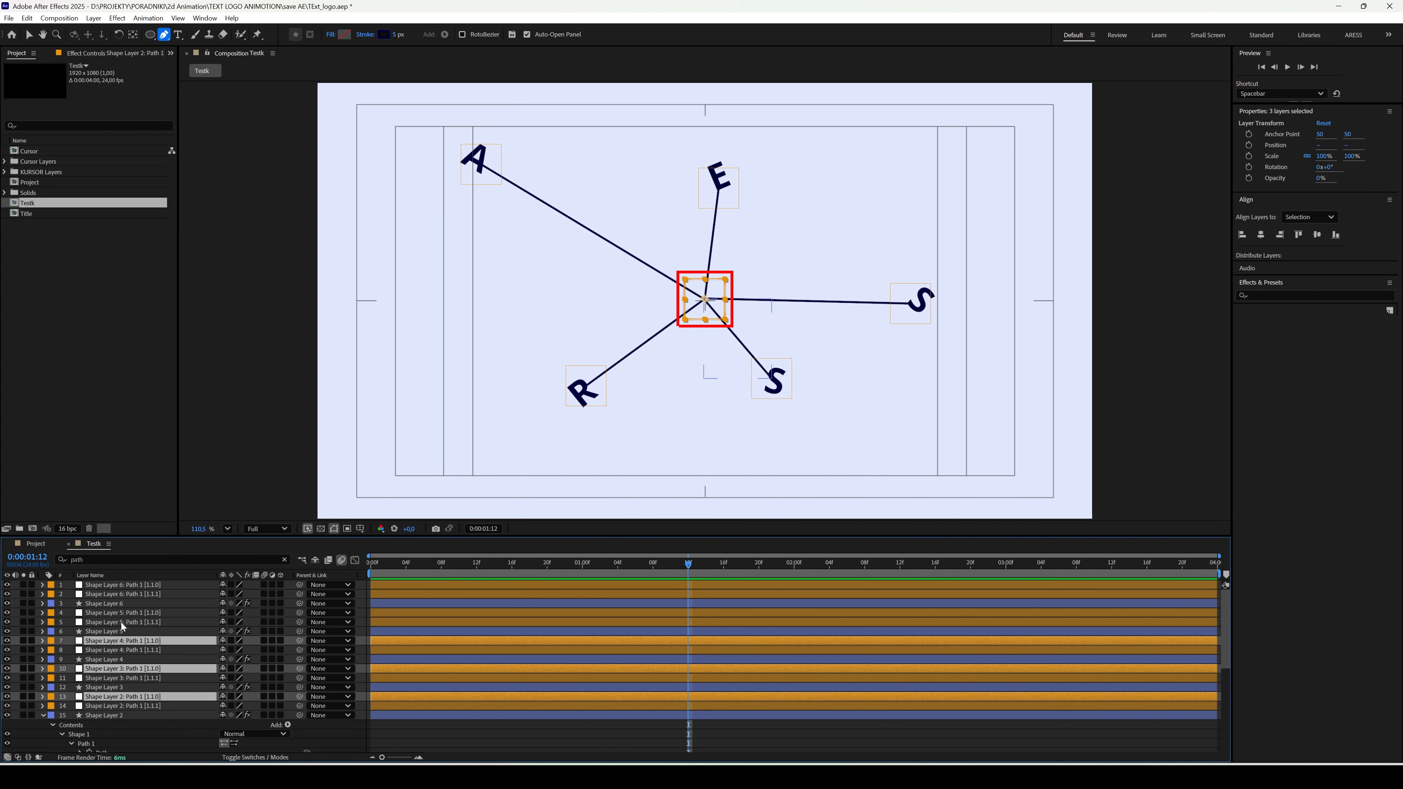
ctrl+click(120, 613)
ctrl+click(120, 585)
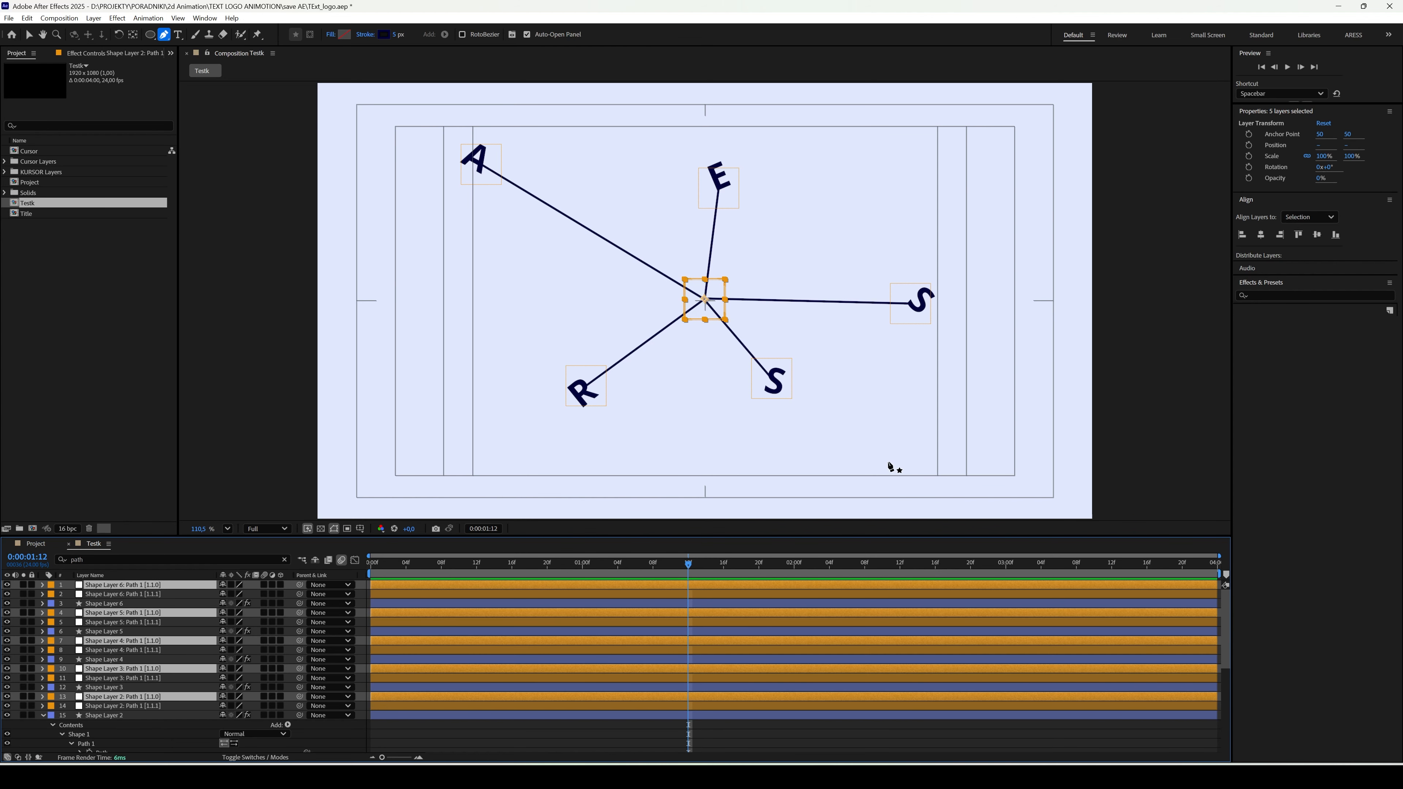
click(1309, 217)
click(1304, 248)
click(1260, 237)
click(1317, 236)
- Collapse Shape Layer 2 and parent the null at the R line's outer end, Shape Layer 6: Path 1 [1.1.1], to the R Outlines layer
scroll(890, 512, down, 1)
mouse_move(688, 565)
mouse_down()
mouse_move(550, 582)
mouse_move(688, 582)
mouse_up()
click(138, 595)
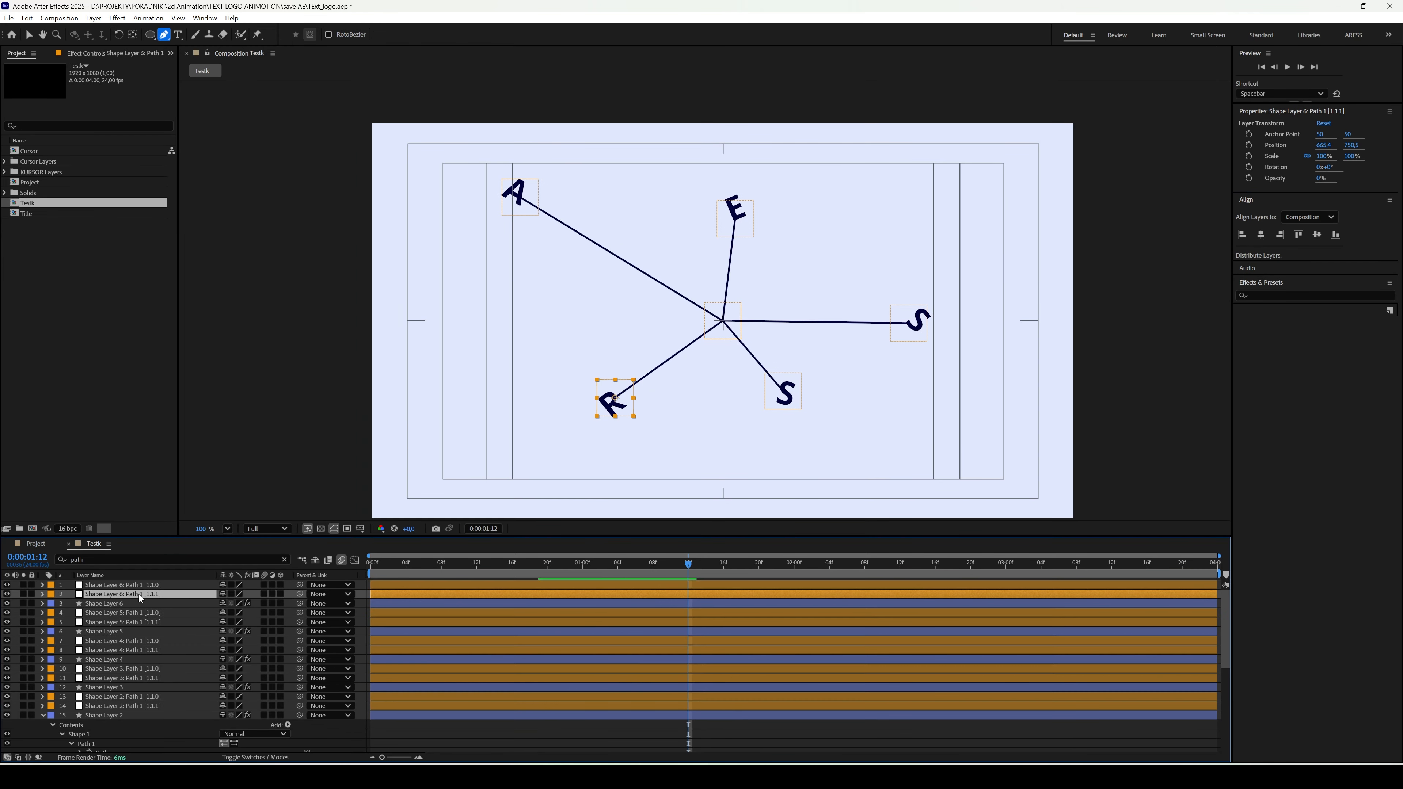
click(43, 716)
scroll(215, 638, down, 1)
scroll(216, 640, up, 1)
drag(300, 596, 138, 637)
scroll(158, 640, up, 1)
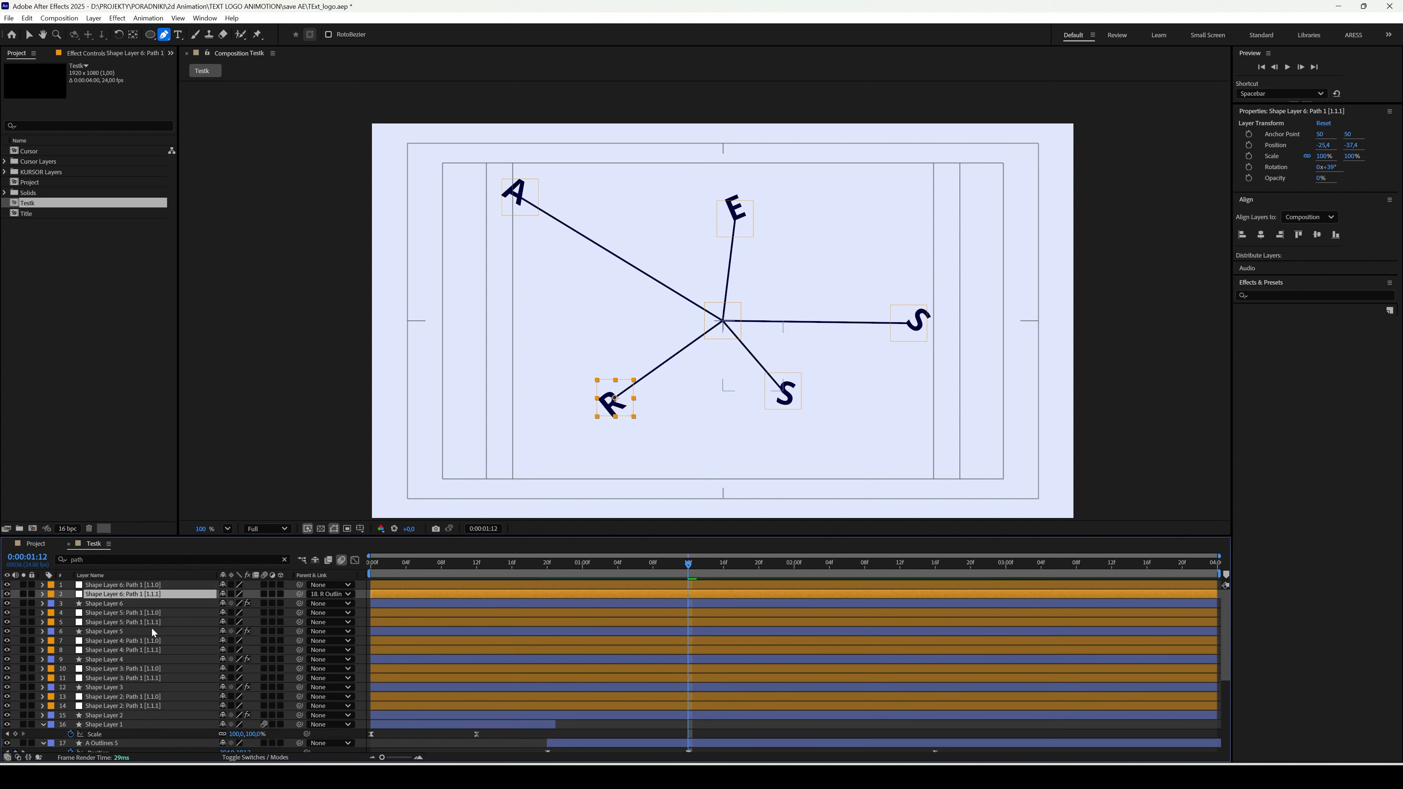
- Parent the outer-end nulls of Shape Layers 5, 4, 3 and 2 to S Outlines 2, S Outlines, E Outlines and A Outlines respectively
click(142, 623)
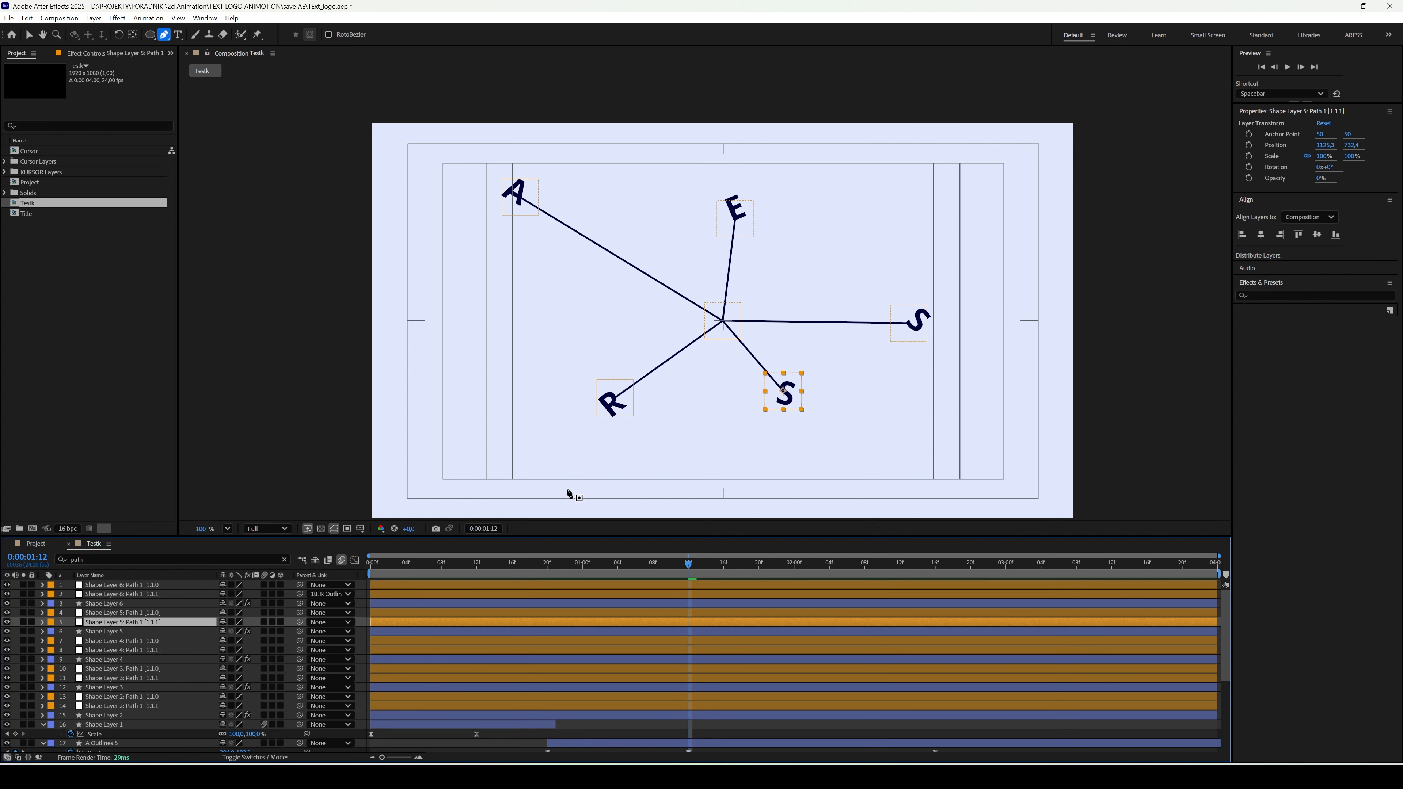
drag(301, 625, 127, 746)
click(116, 641)
click(119, 651)
drag(301, 650, 129, 725)
click(137, 678)
drag(299, 678, 110, 717)
click(146, 623)
drag(299, 623, 105, 661)
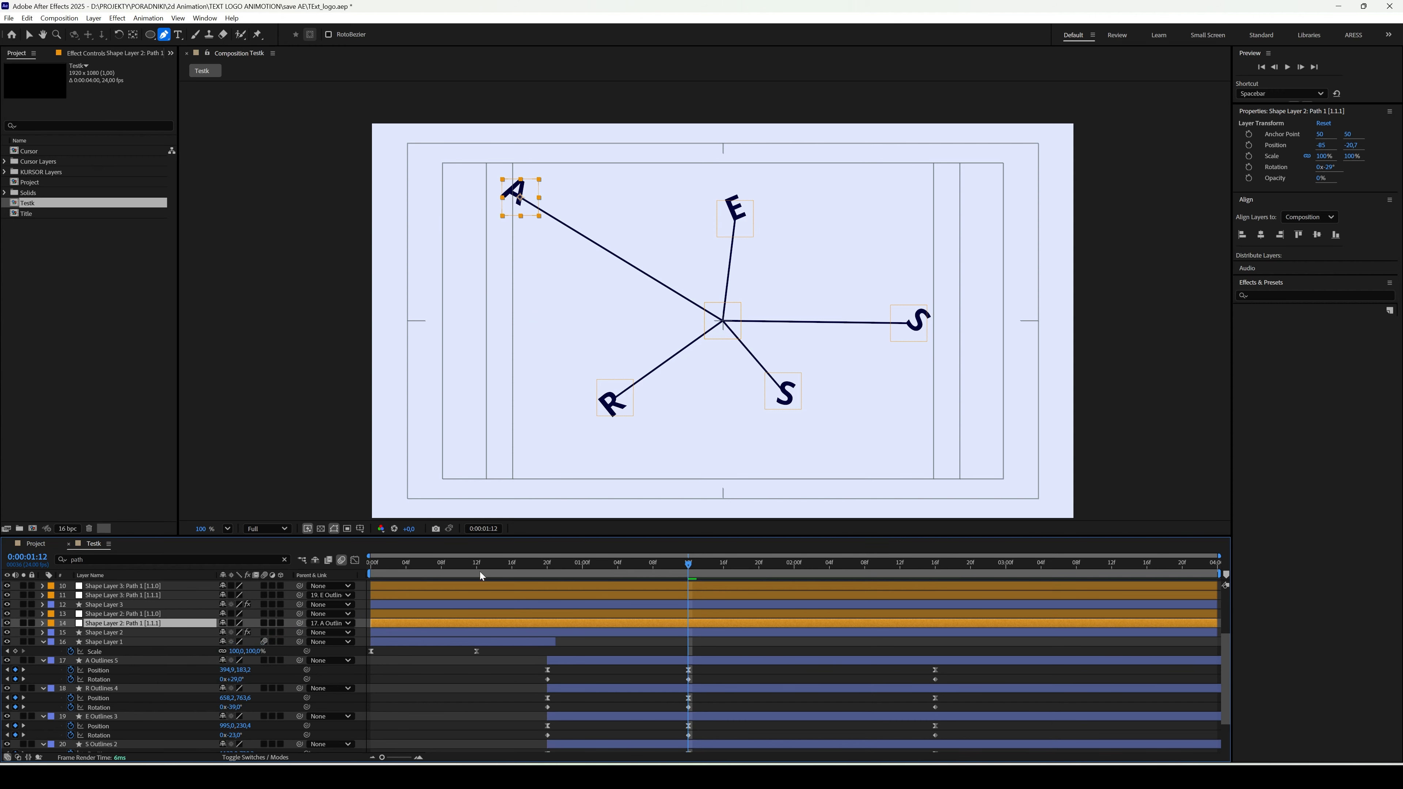
- Preview the animation and trim the end of all 15 line and null layers to 0:00:02:16
key(space)
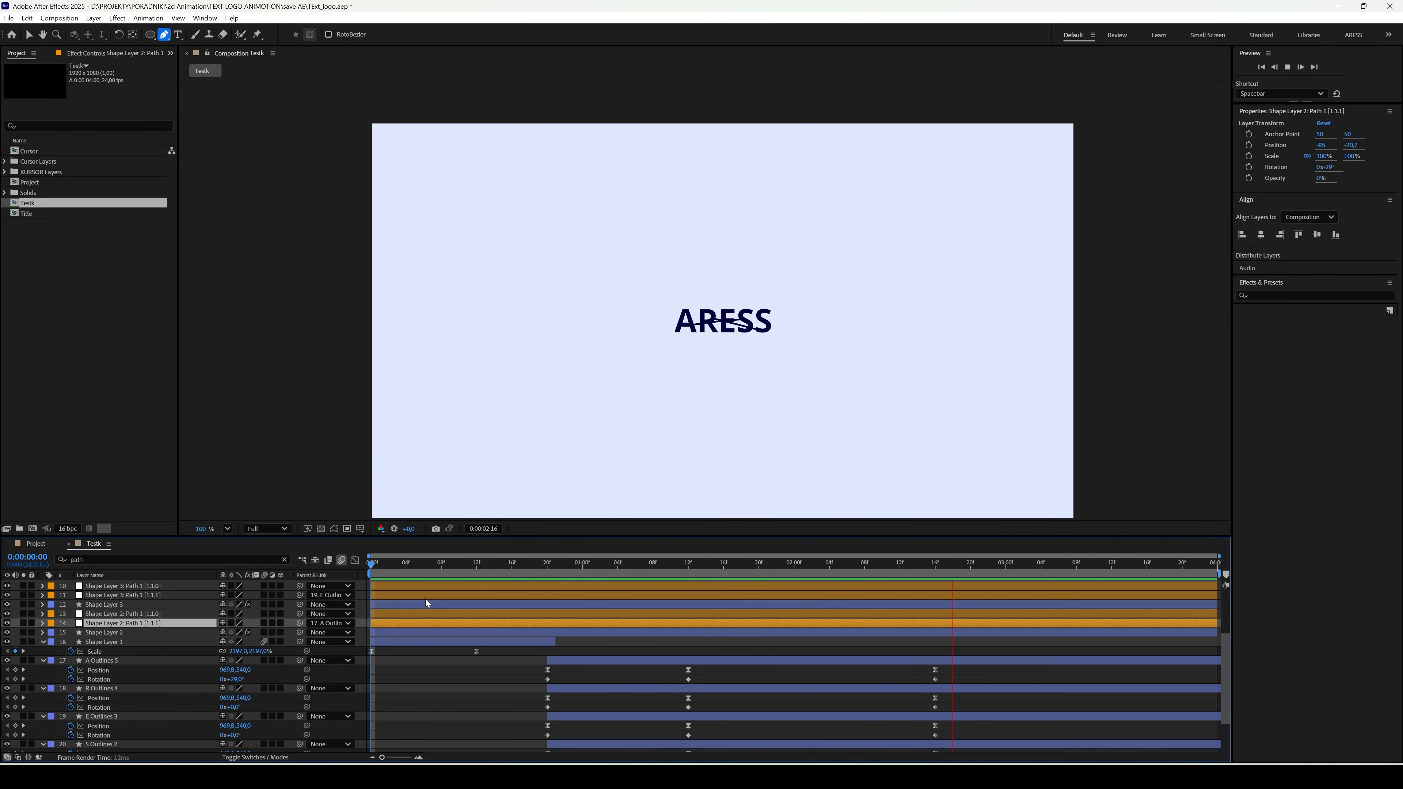
key(space)
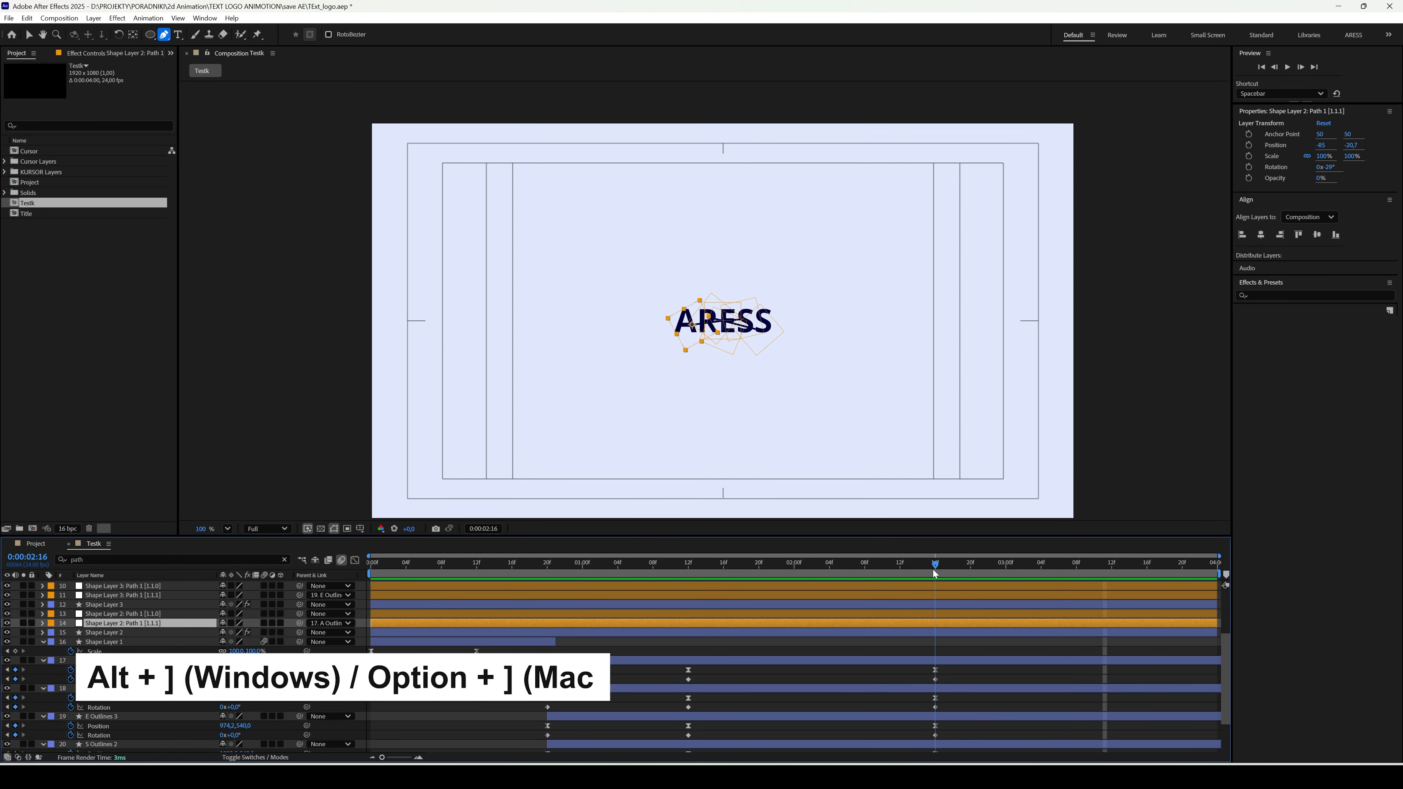
scroll(904, 635, up, 3)
click(917, 588)
shift+click(897, 716)
key(alt+bracketright)
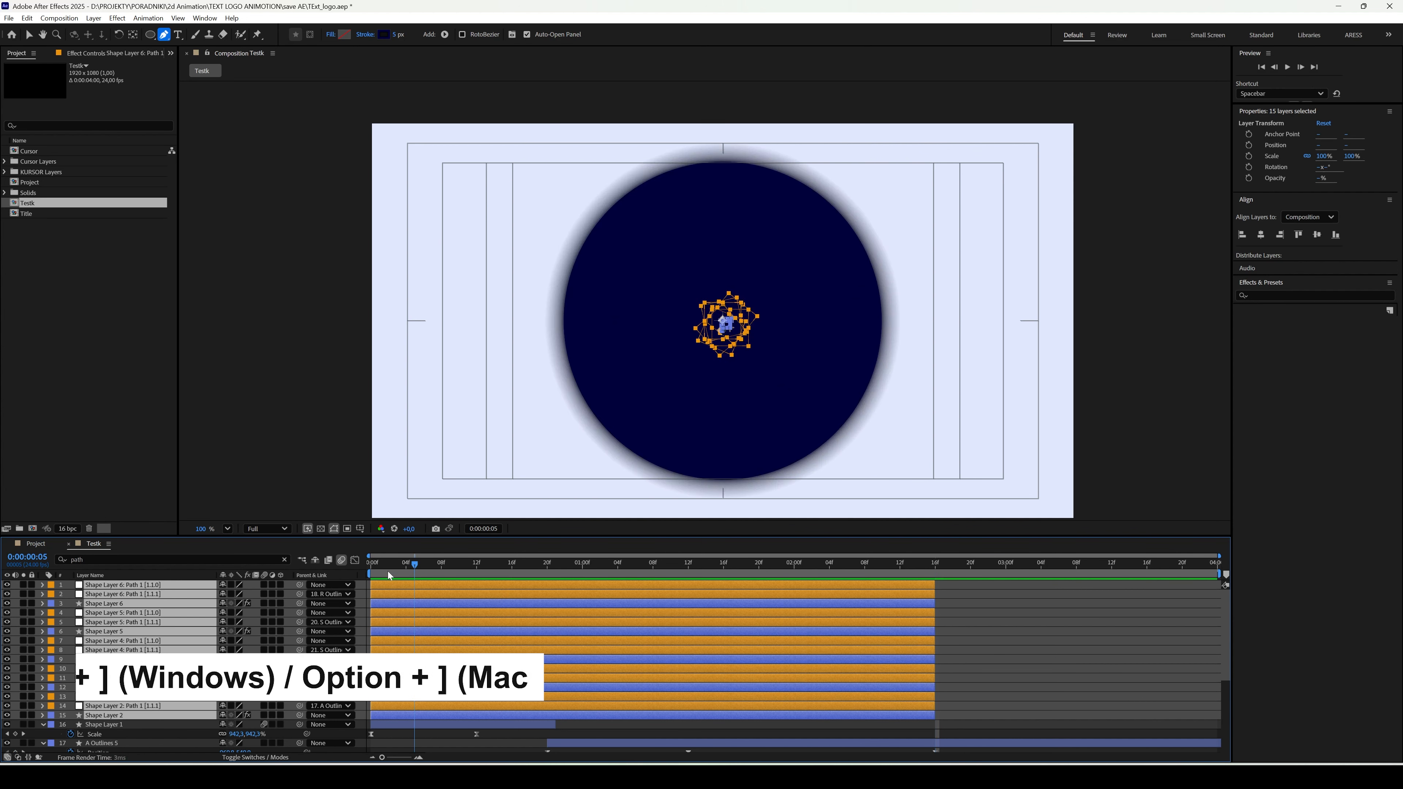
- Play the animation from the start to check the lines following the letters
drag(388, 571, 375, 575)
key(space)
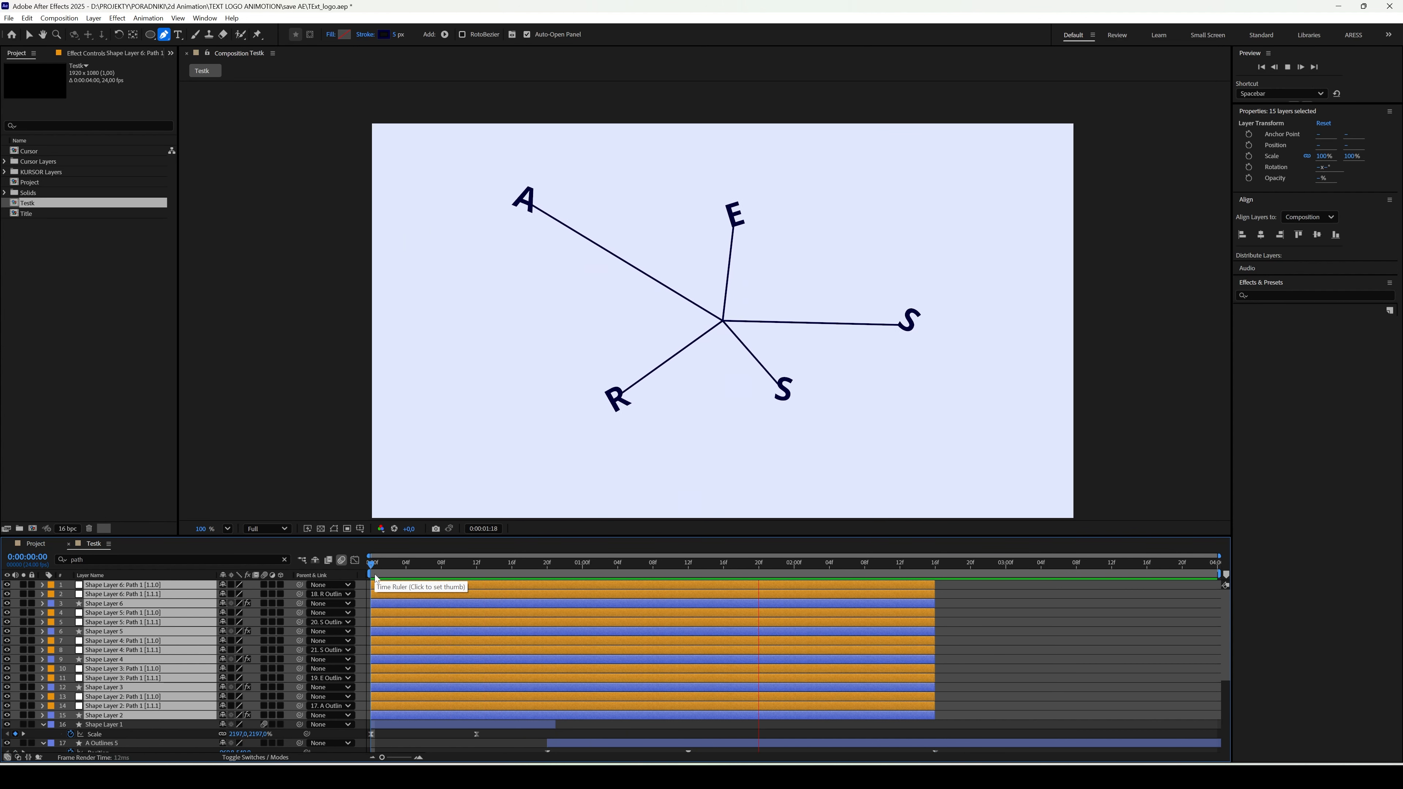
drag(376, 575, 448, 580)
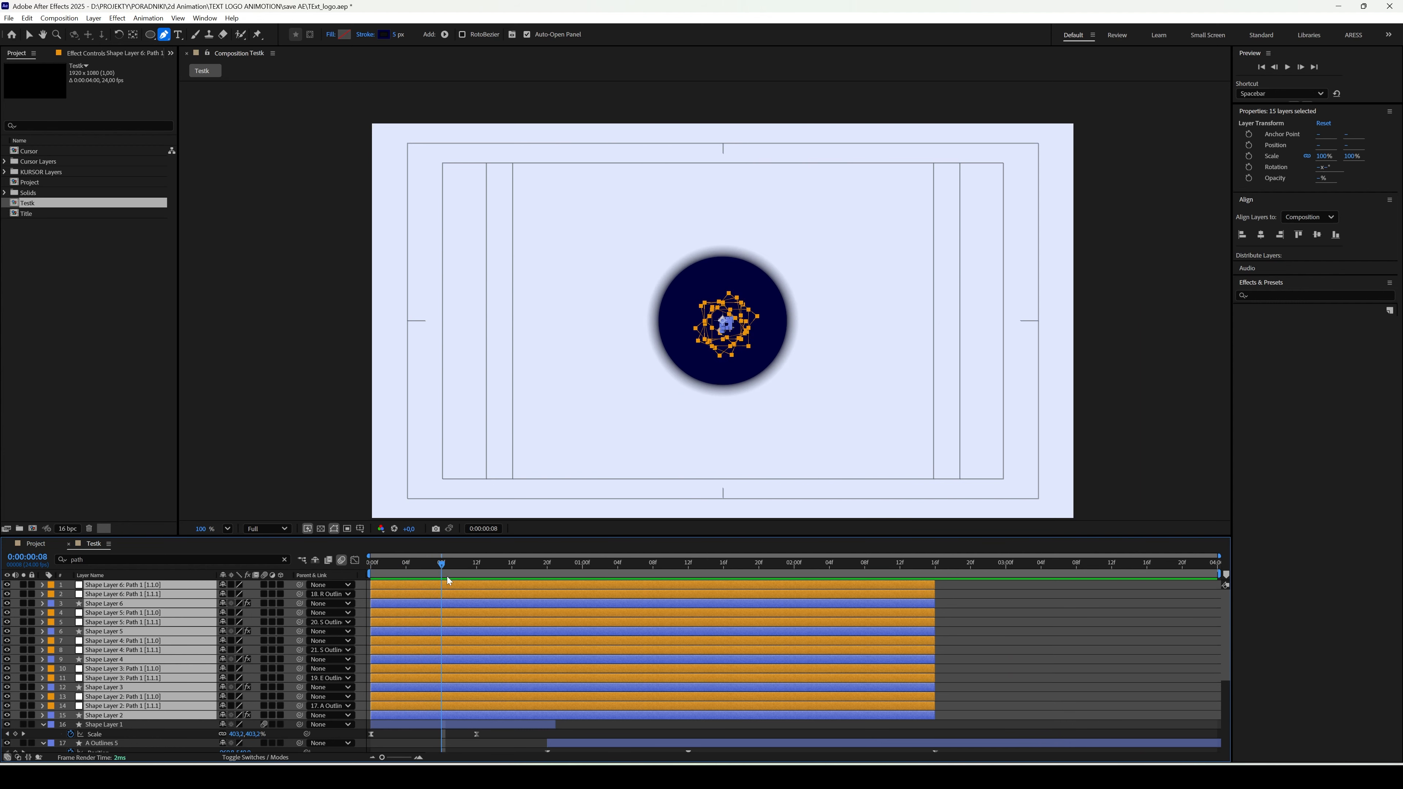
- Pre-compose all null, line, circle and letter layers into a new composition named Title, leaving out the BG layer
click(994, 619)
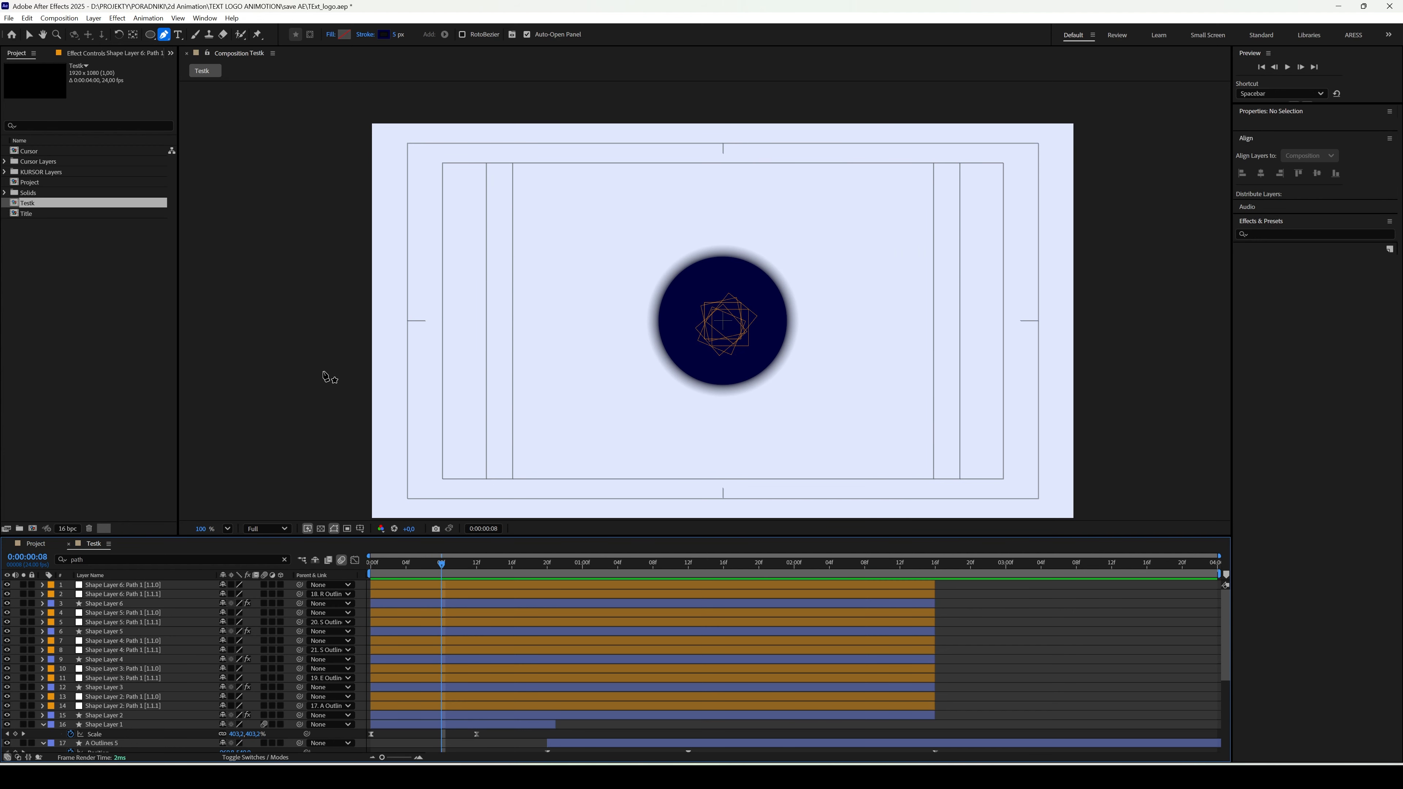
click(42, 724)
click(43, 734)
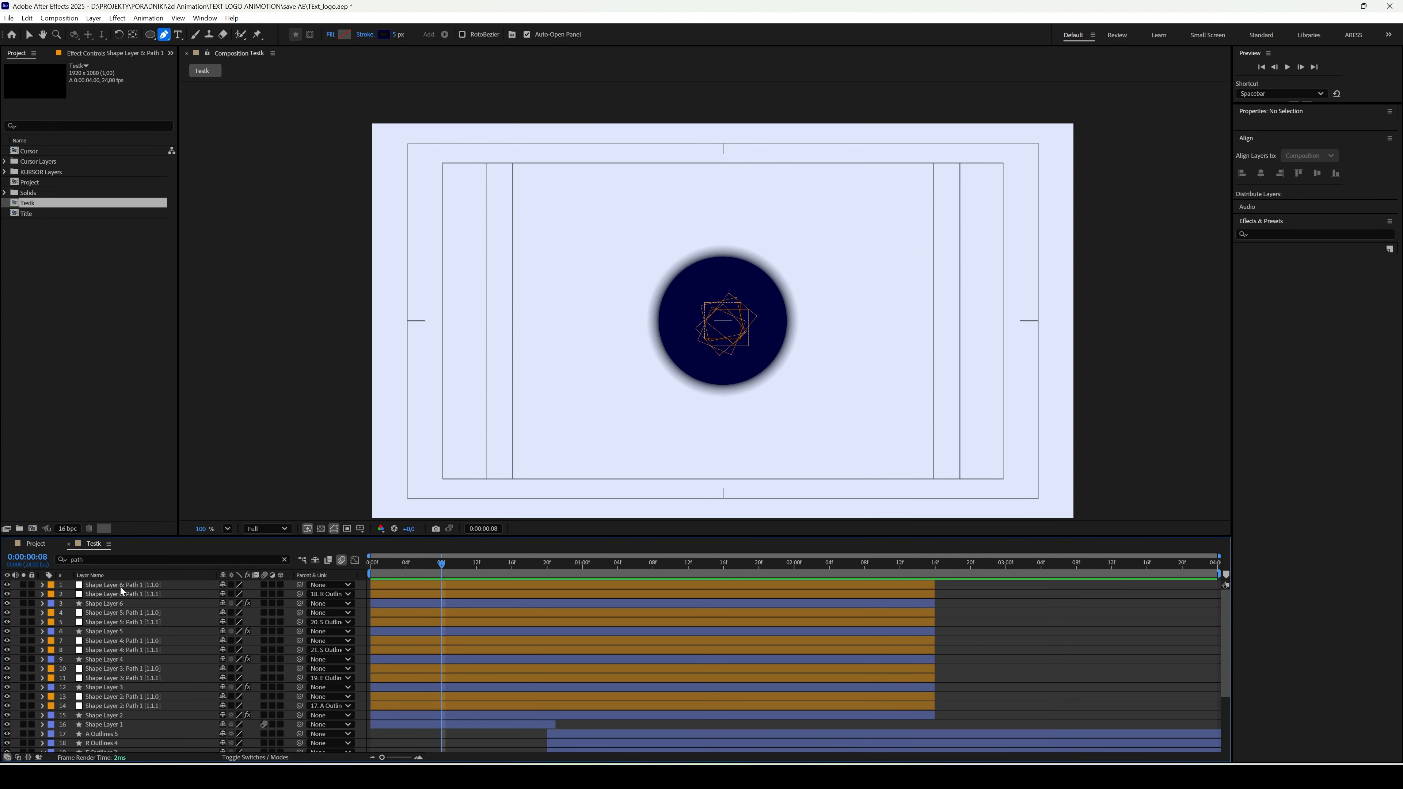
key(ctrl+a)
key(u)
right_click(126, 723)
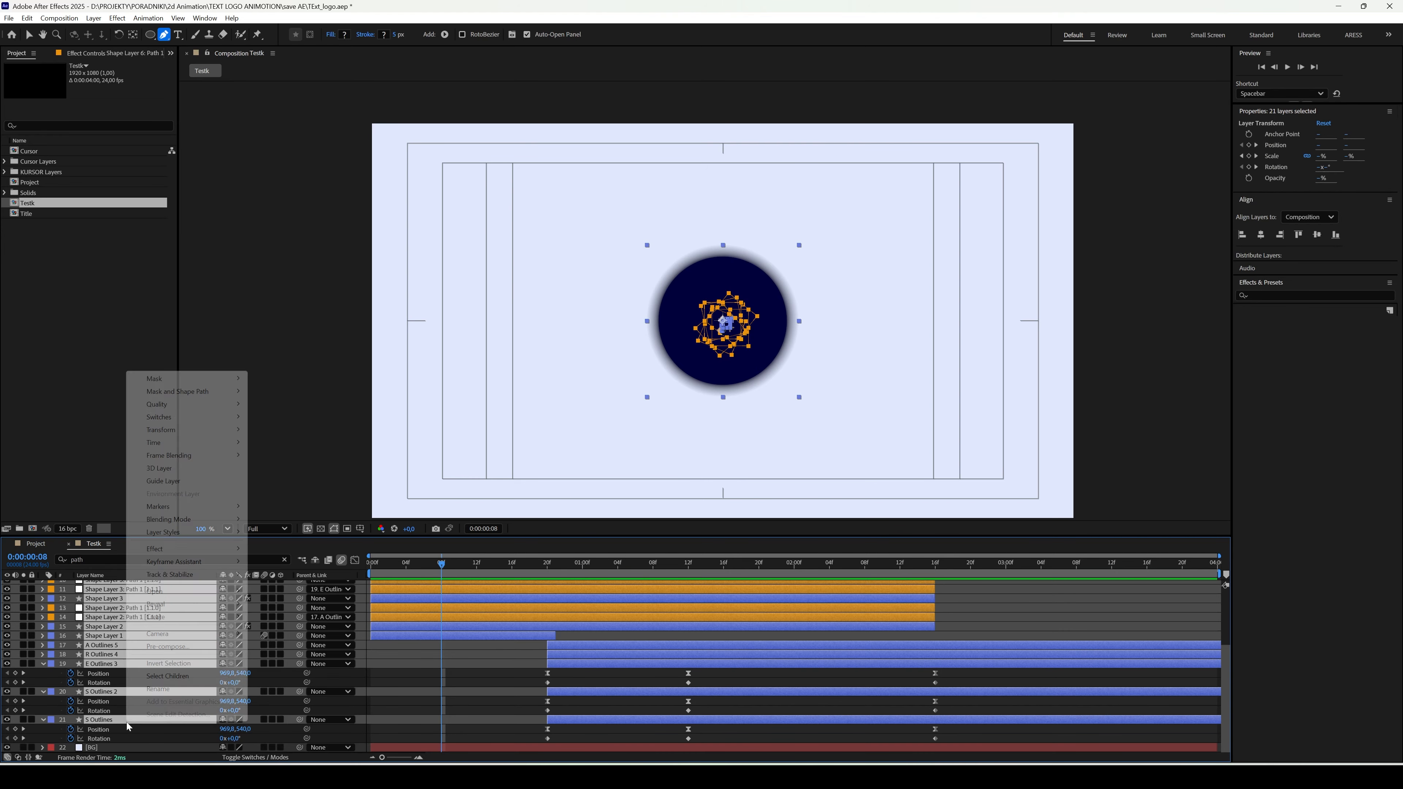
click(179, 646)
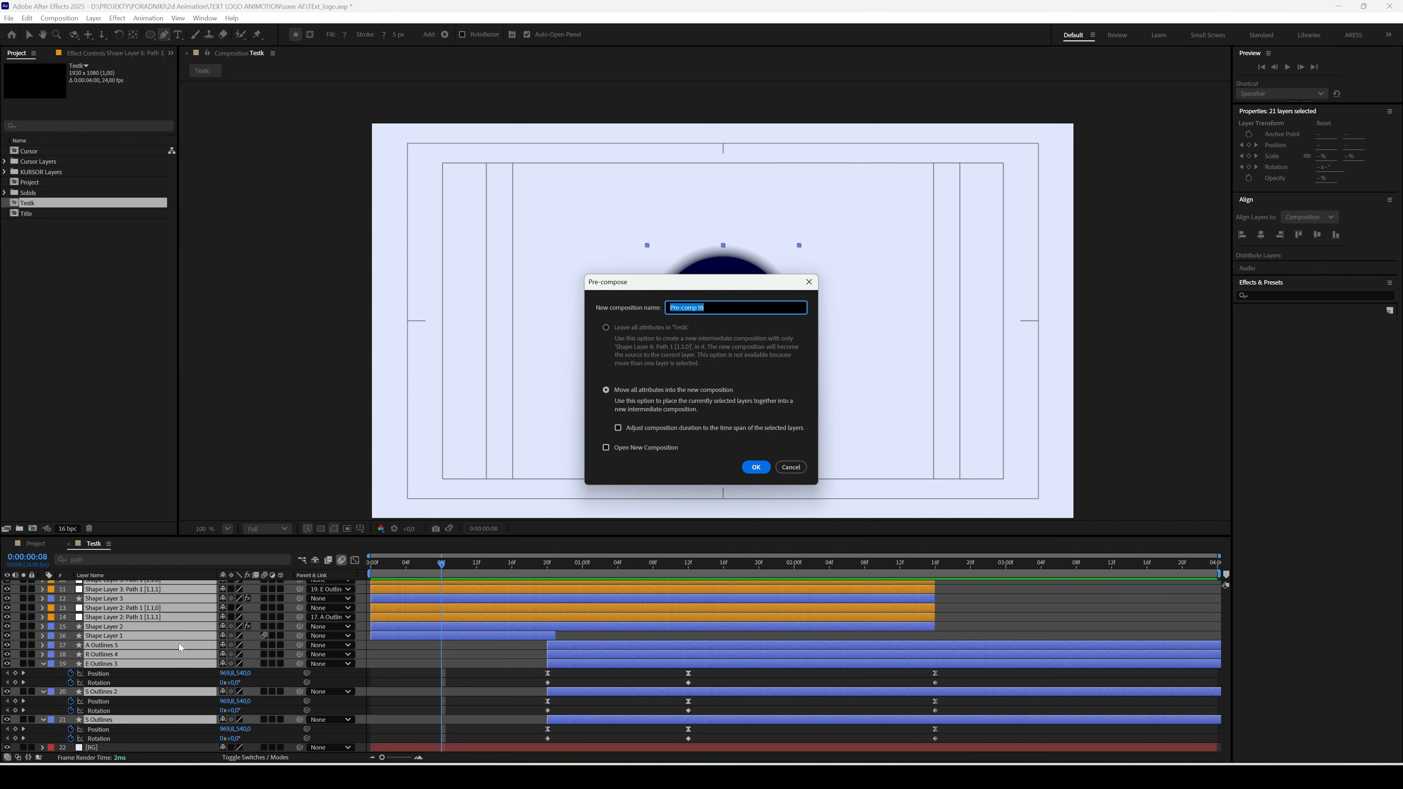
text(Title)
key(Return)
- Duplicate the Title layer and apply the CC Radial Fast Blur effect to the upper copy
key(ctrl+d)
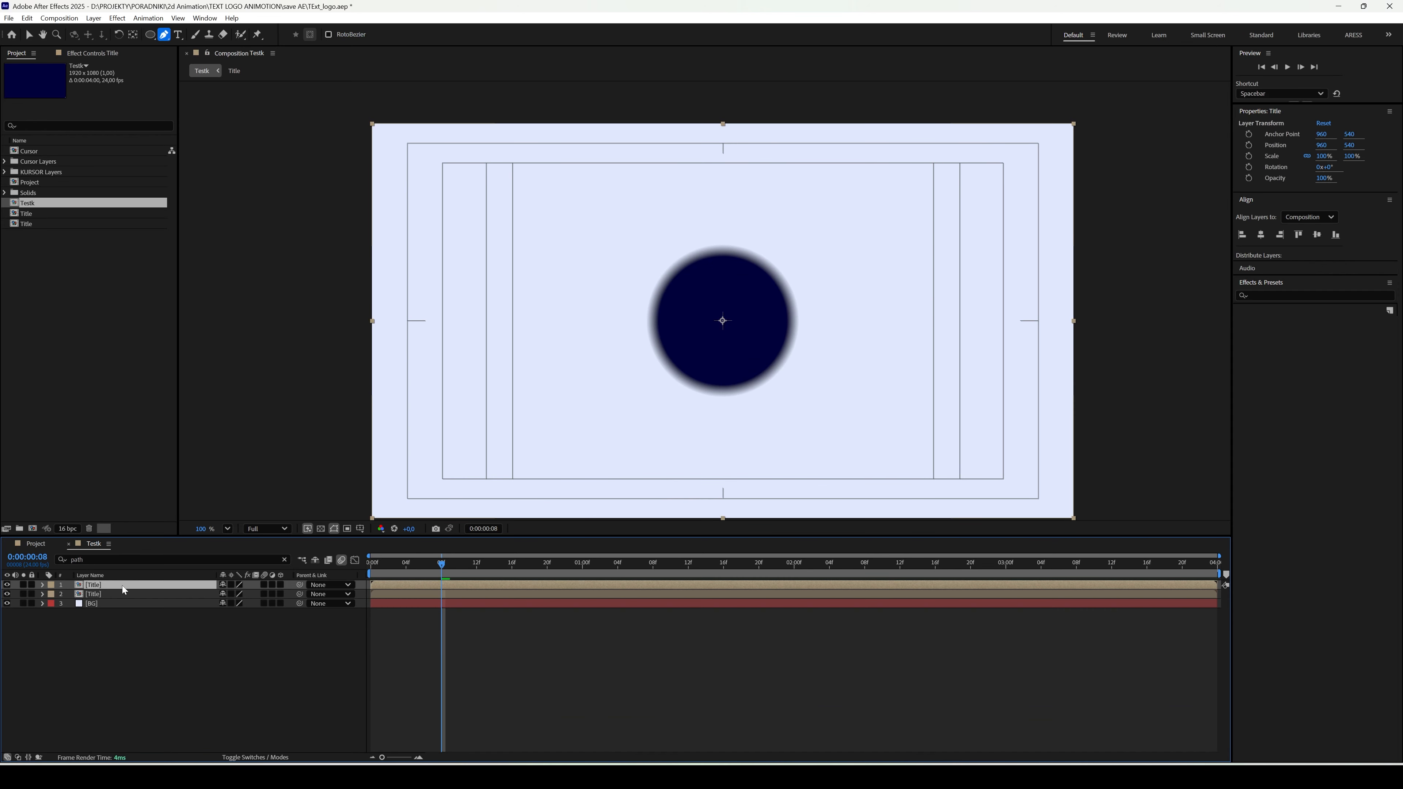
click(108, 594)
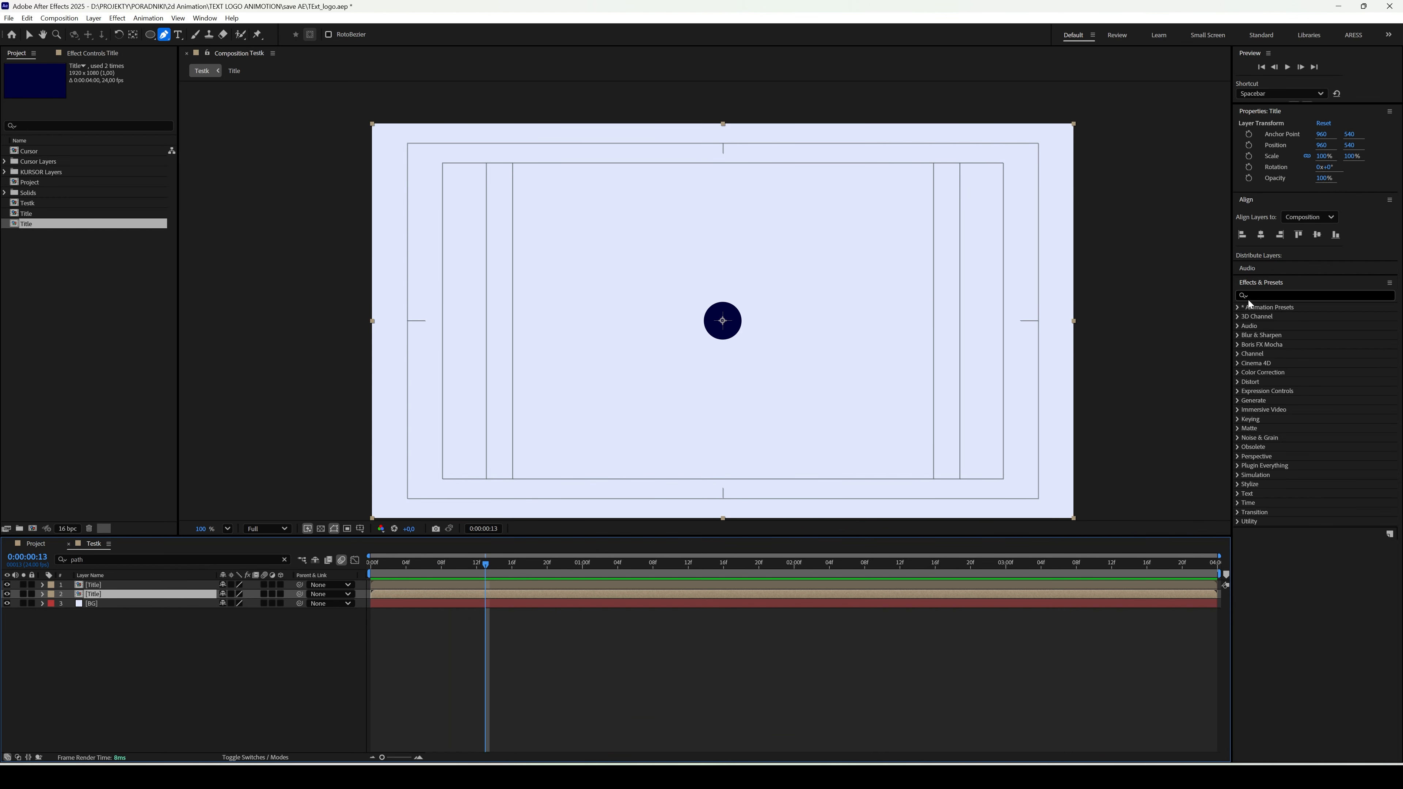
click(1253, 296)
text(cc radi)
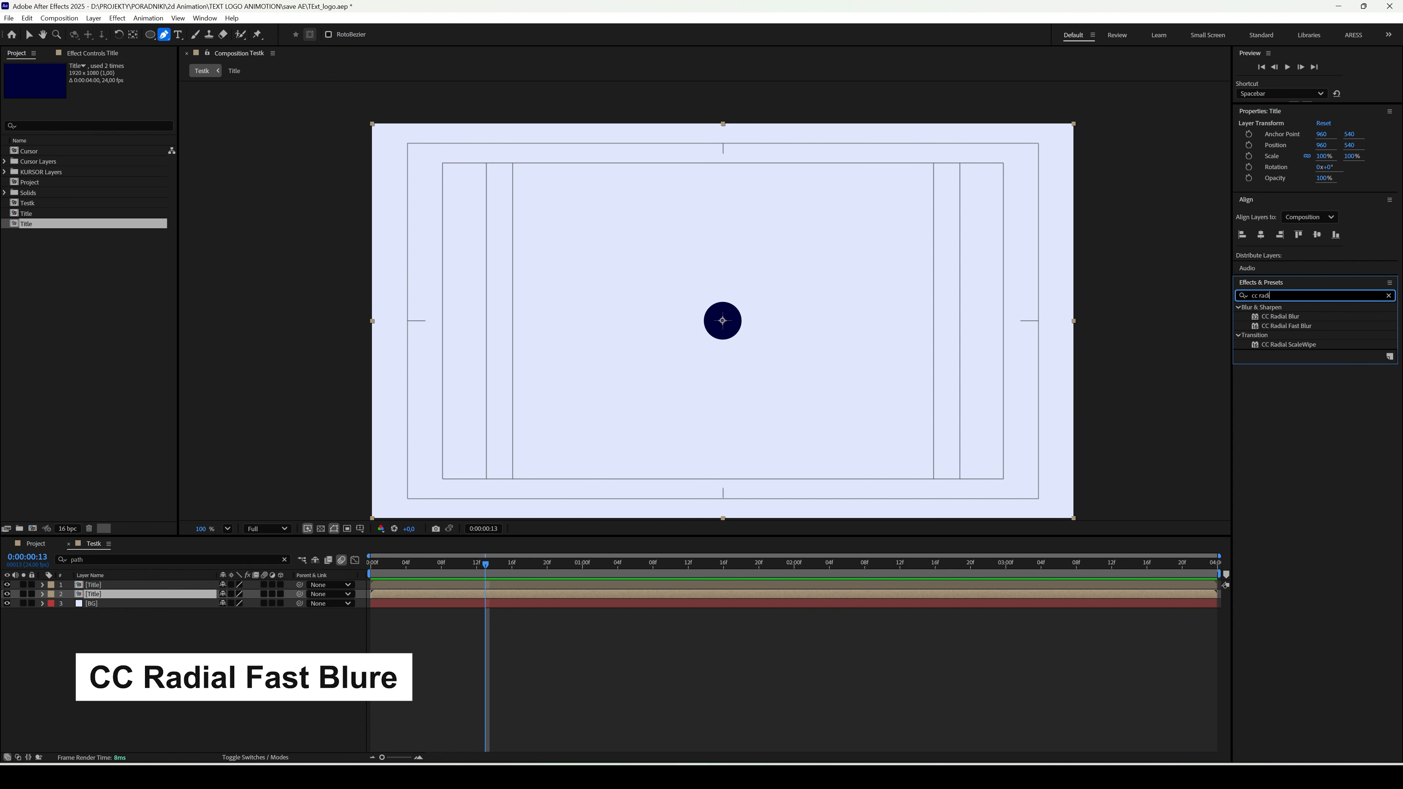
drag(1288, 325, 811, 372)
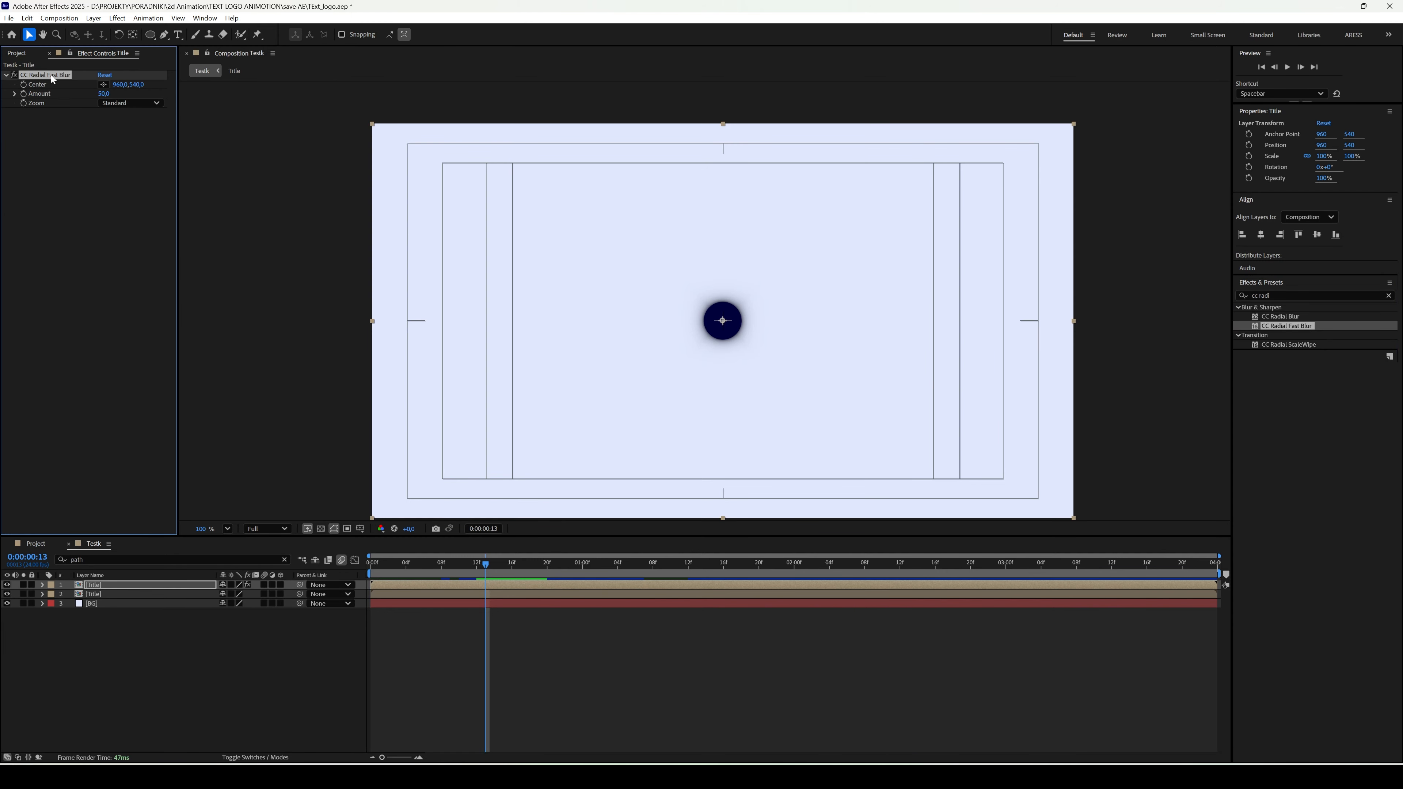
- Move the radial blur's center above the circle to about 949, 264 and set its Amount to 78
drag(723, 321, 724, 293)
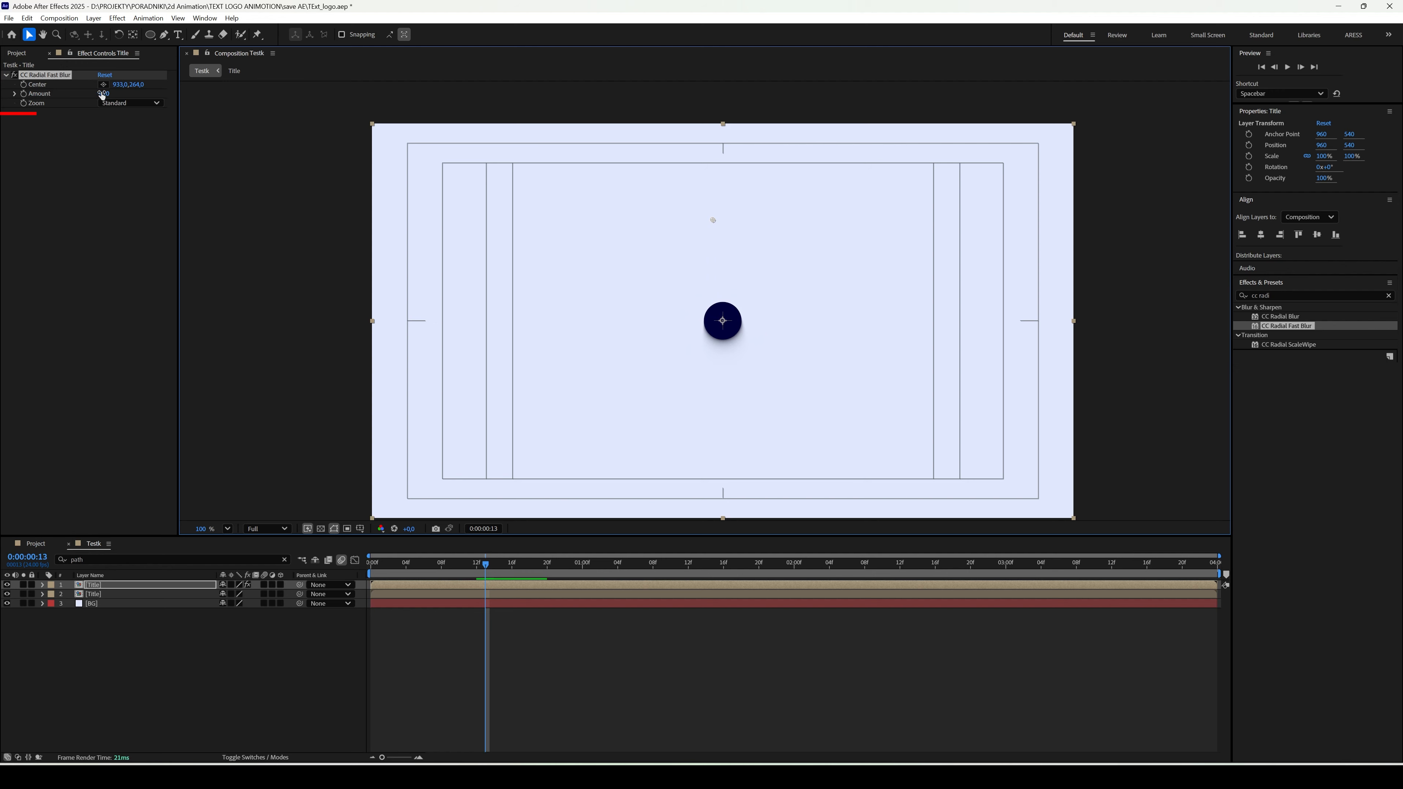
drag(102, 94, 117, 93)
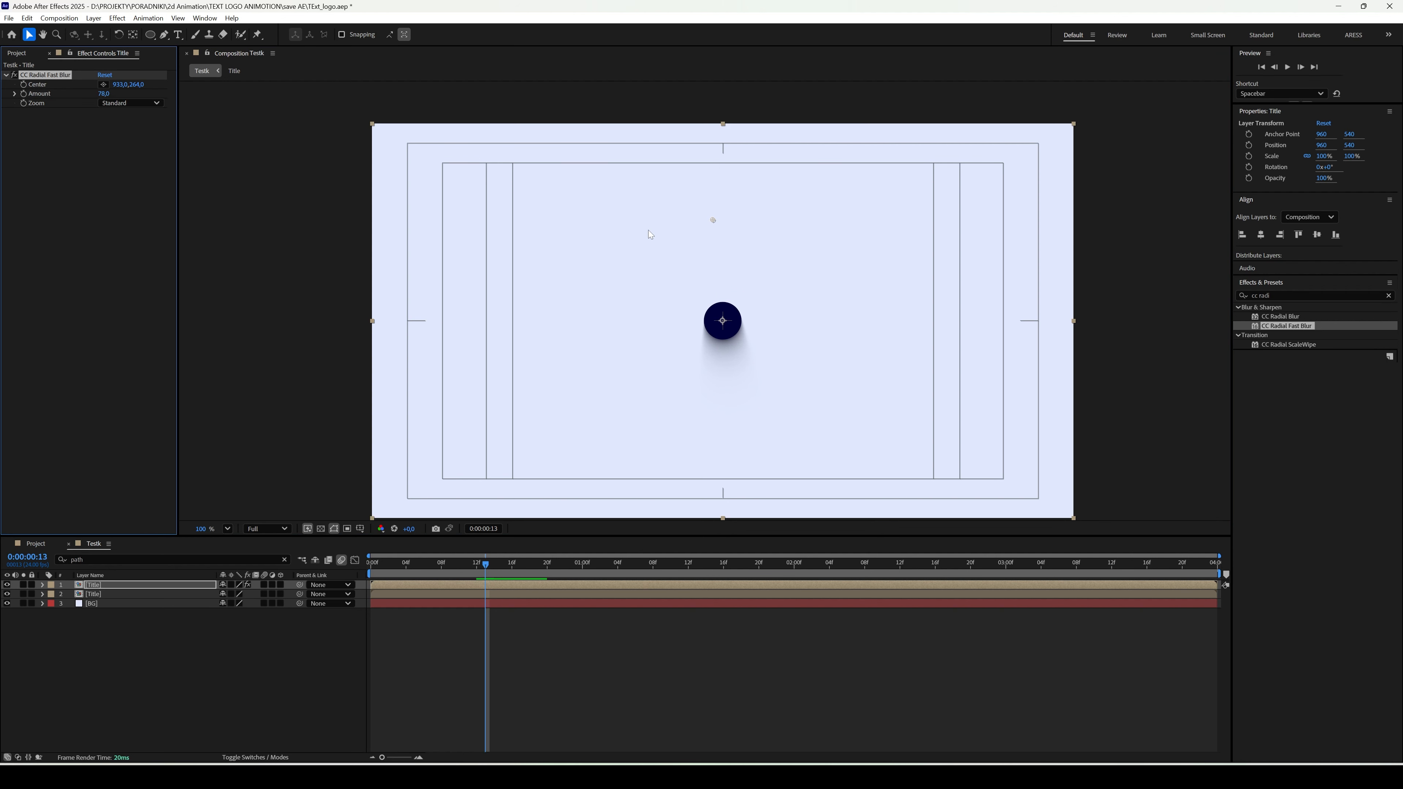
drag(711, 220, 716, 219)
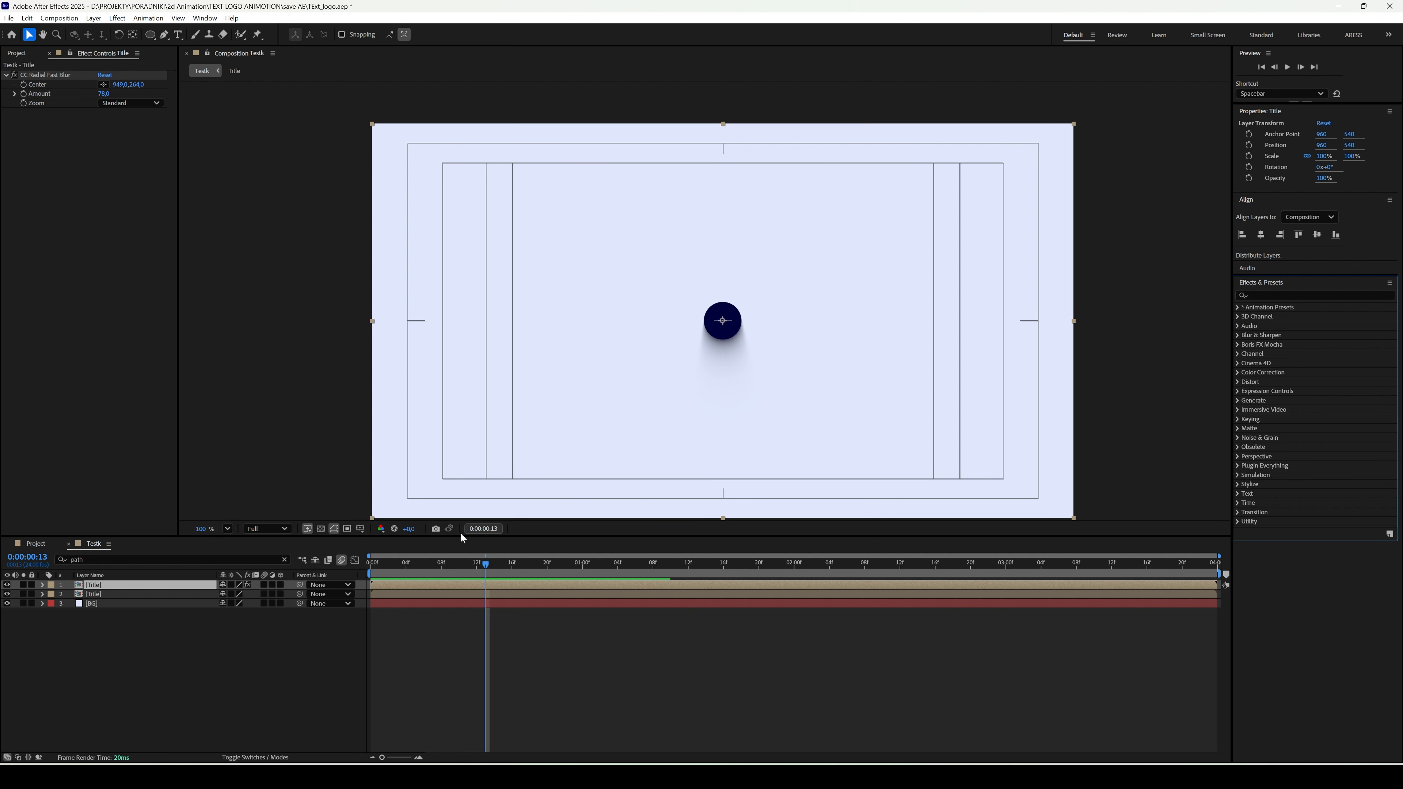
- Play the animation from the start to check the radial blur shadow
key(Home)
key(space)
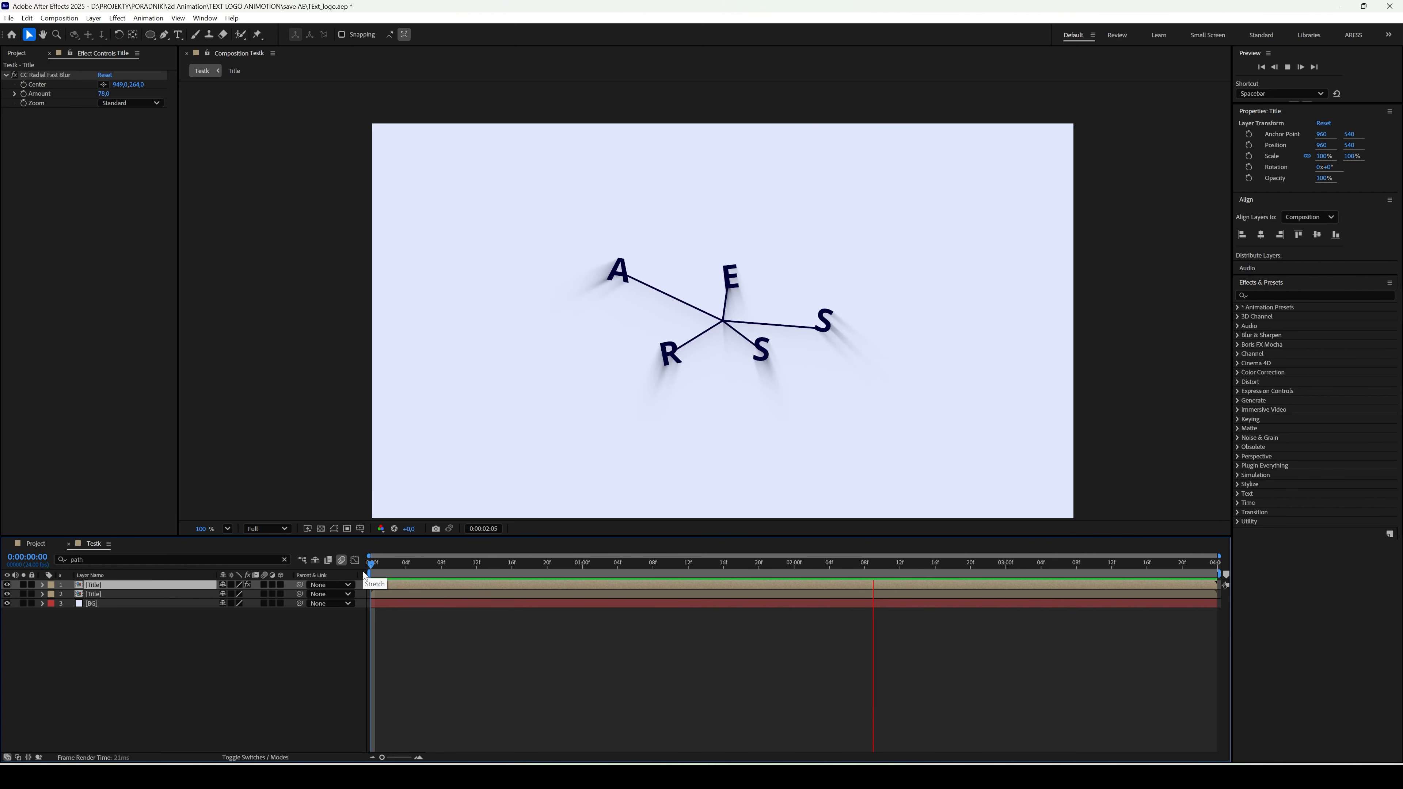
key(space)
key(apostrophe)
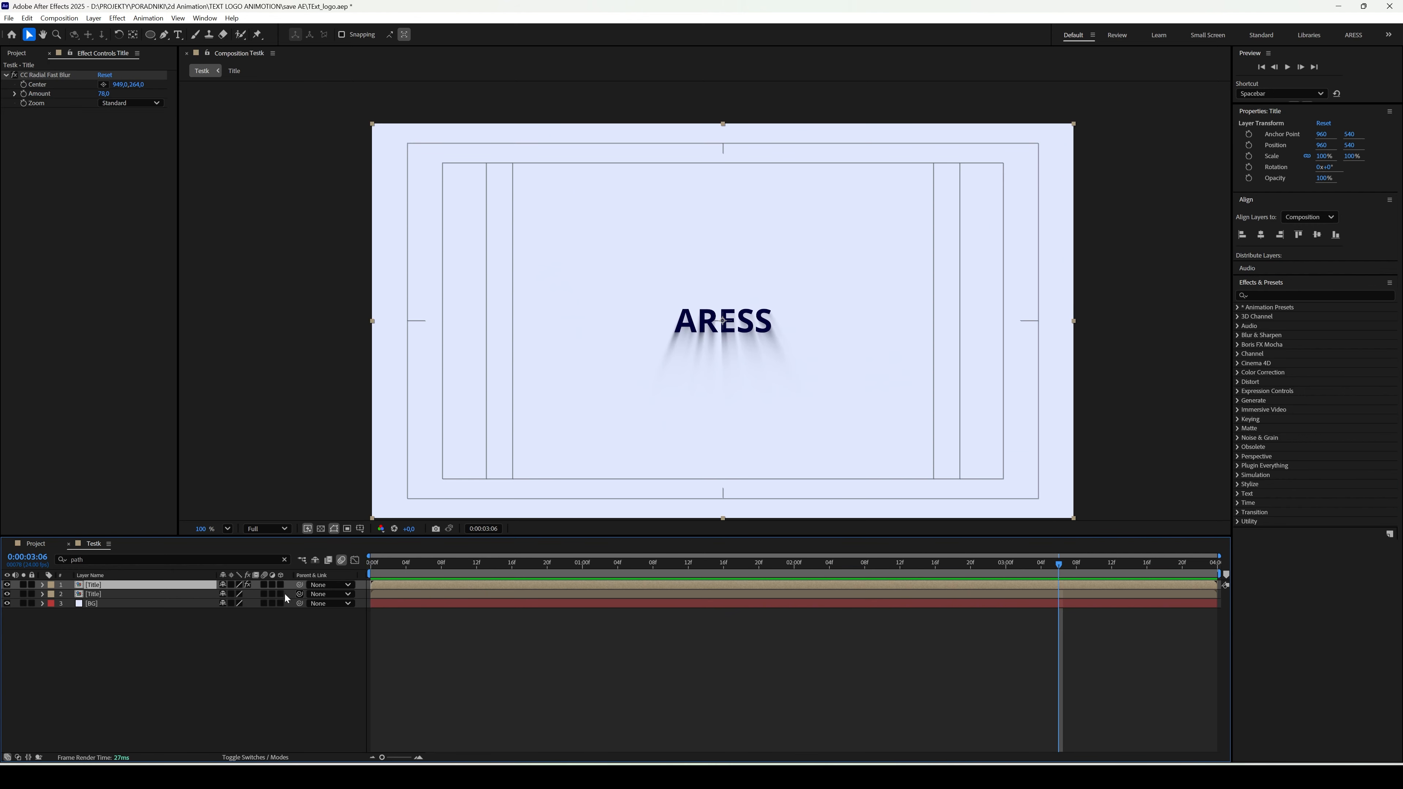
- Move the blurred Title layer below the sharp Title copy and set its opacity to 60%
click(159, 595)
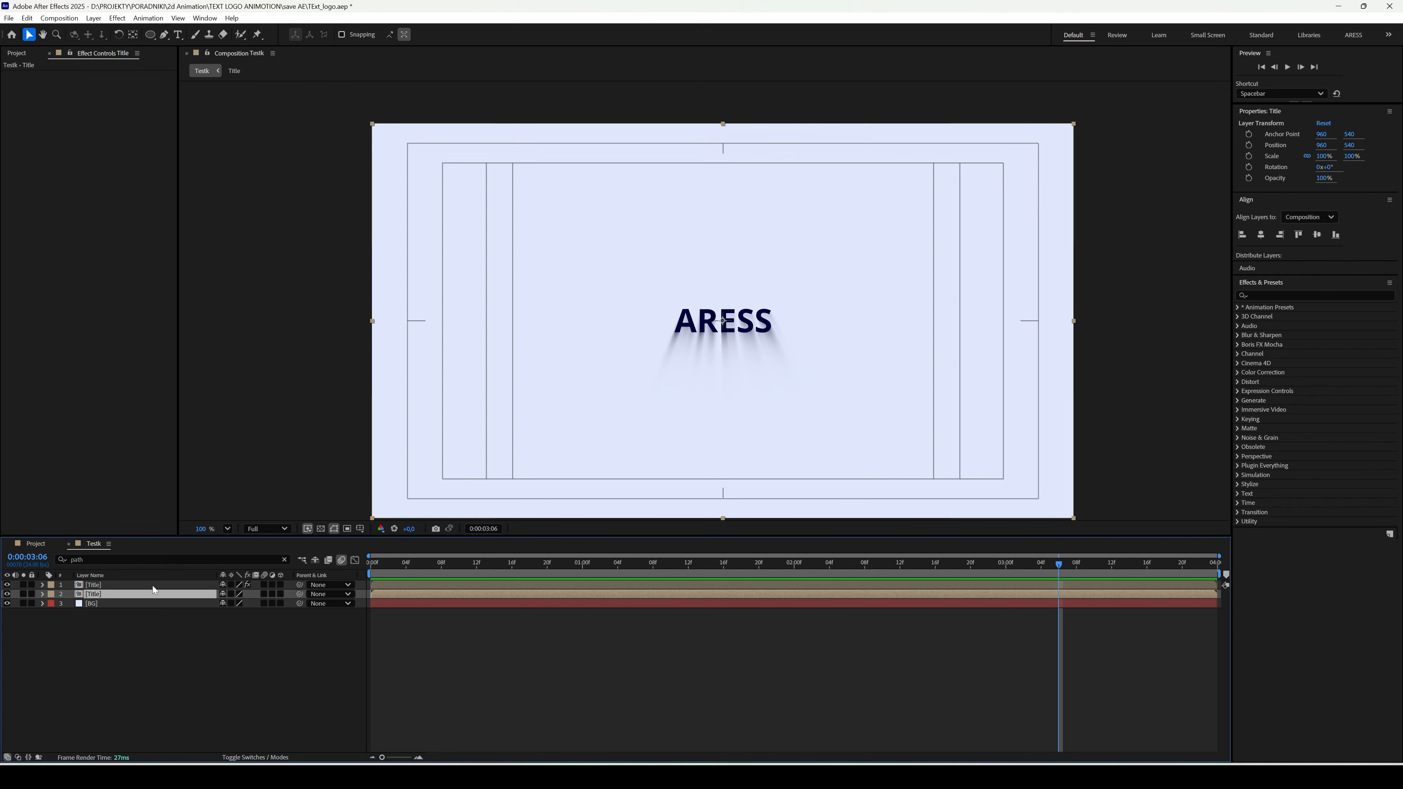
click(152, 585)
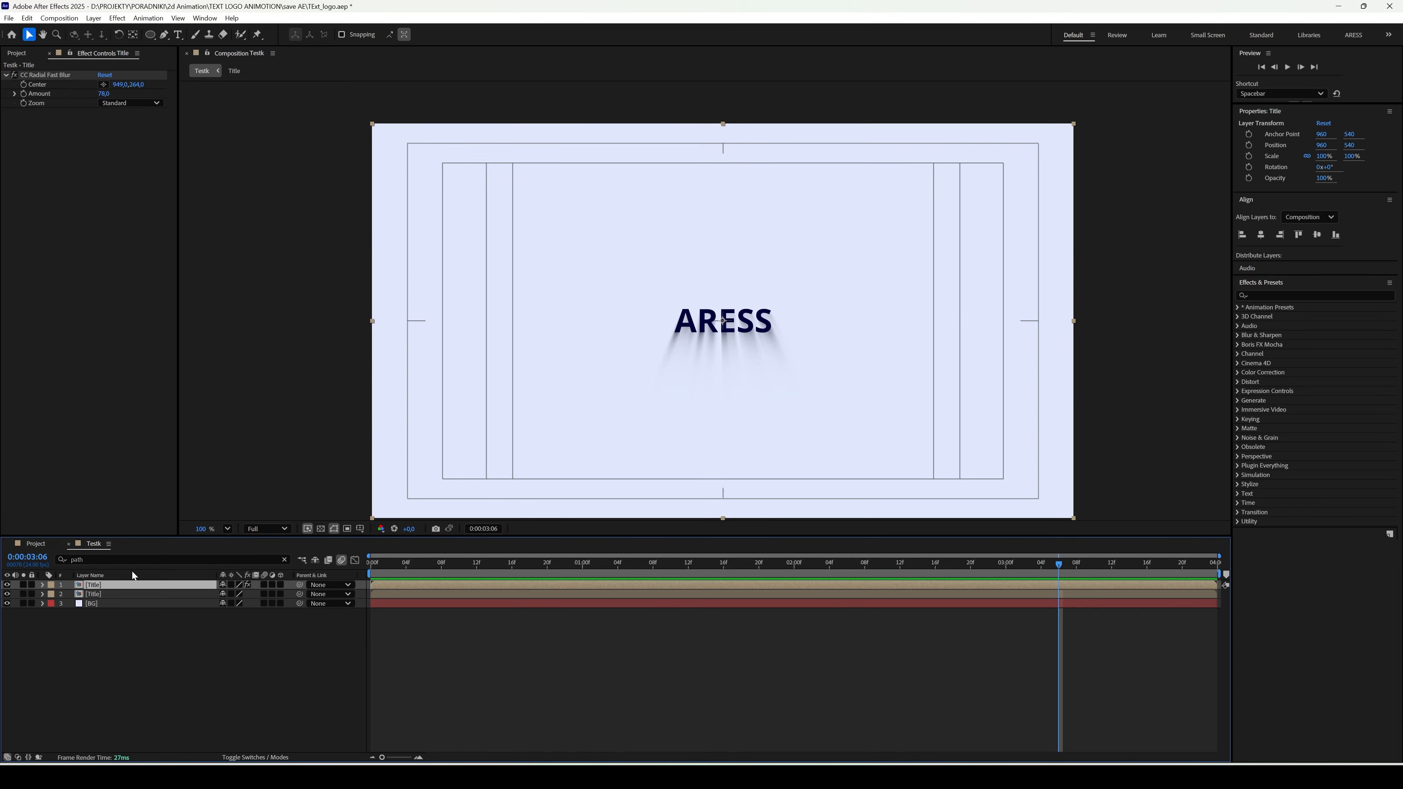
drag(109, 587, 110, 597)
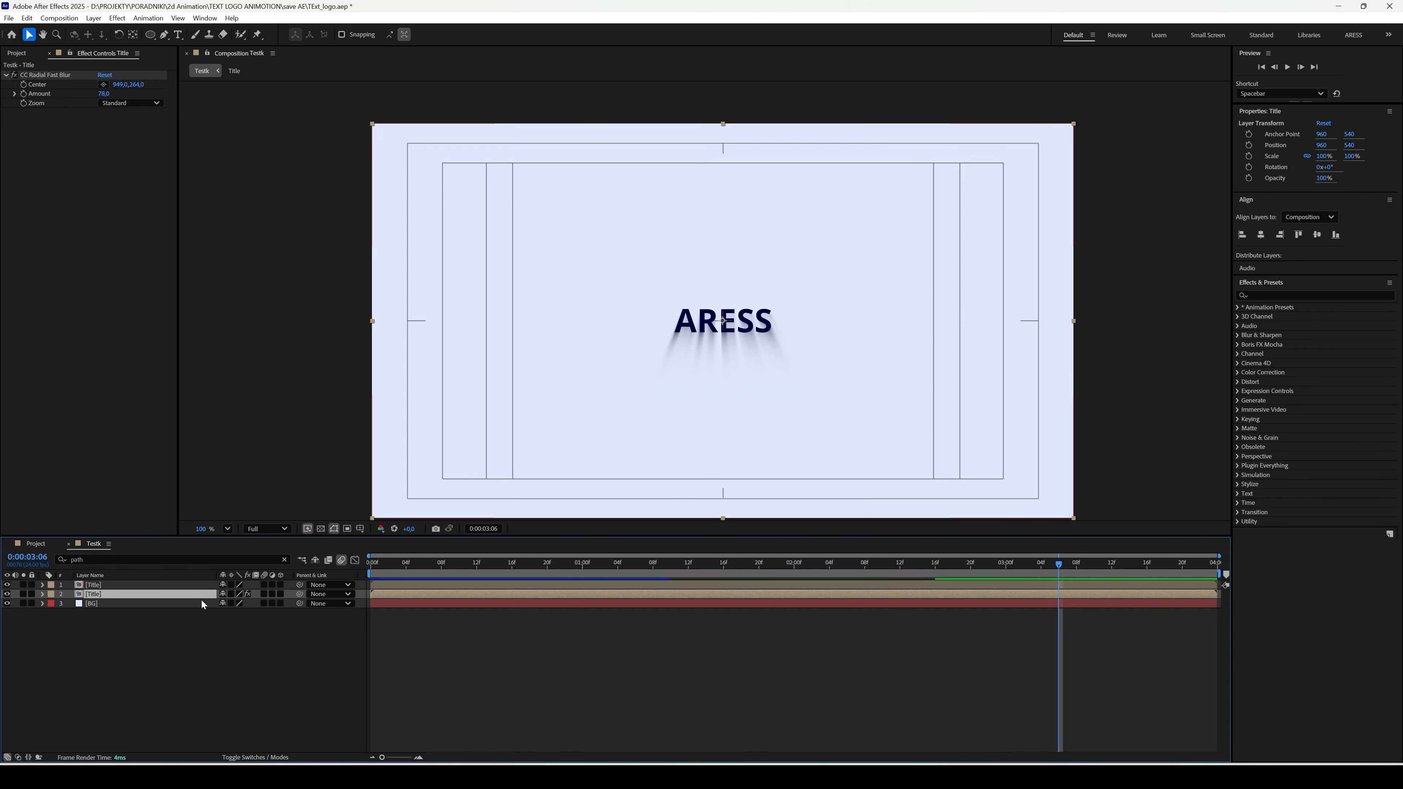
key(t)
click(229, 604)
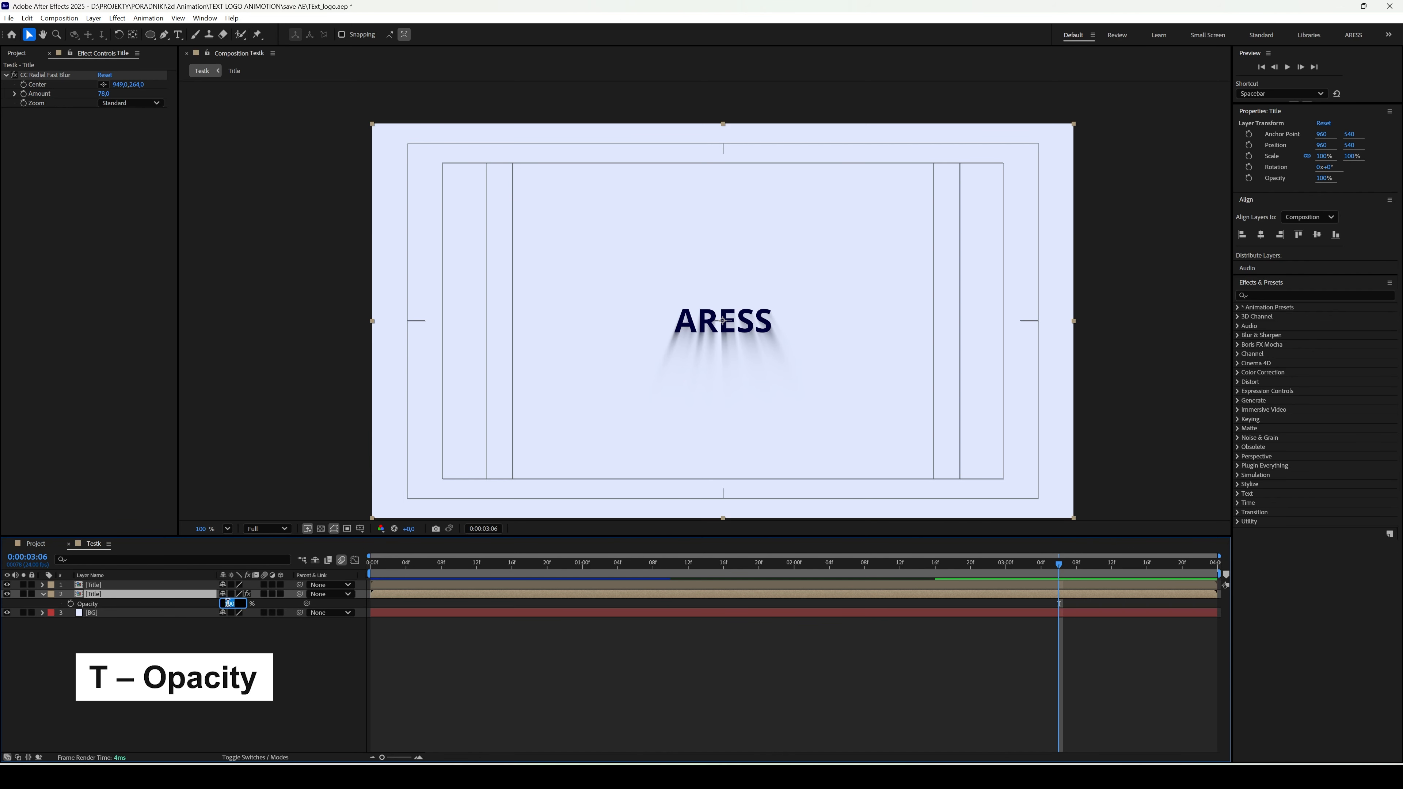
click(256, 649)
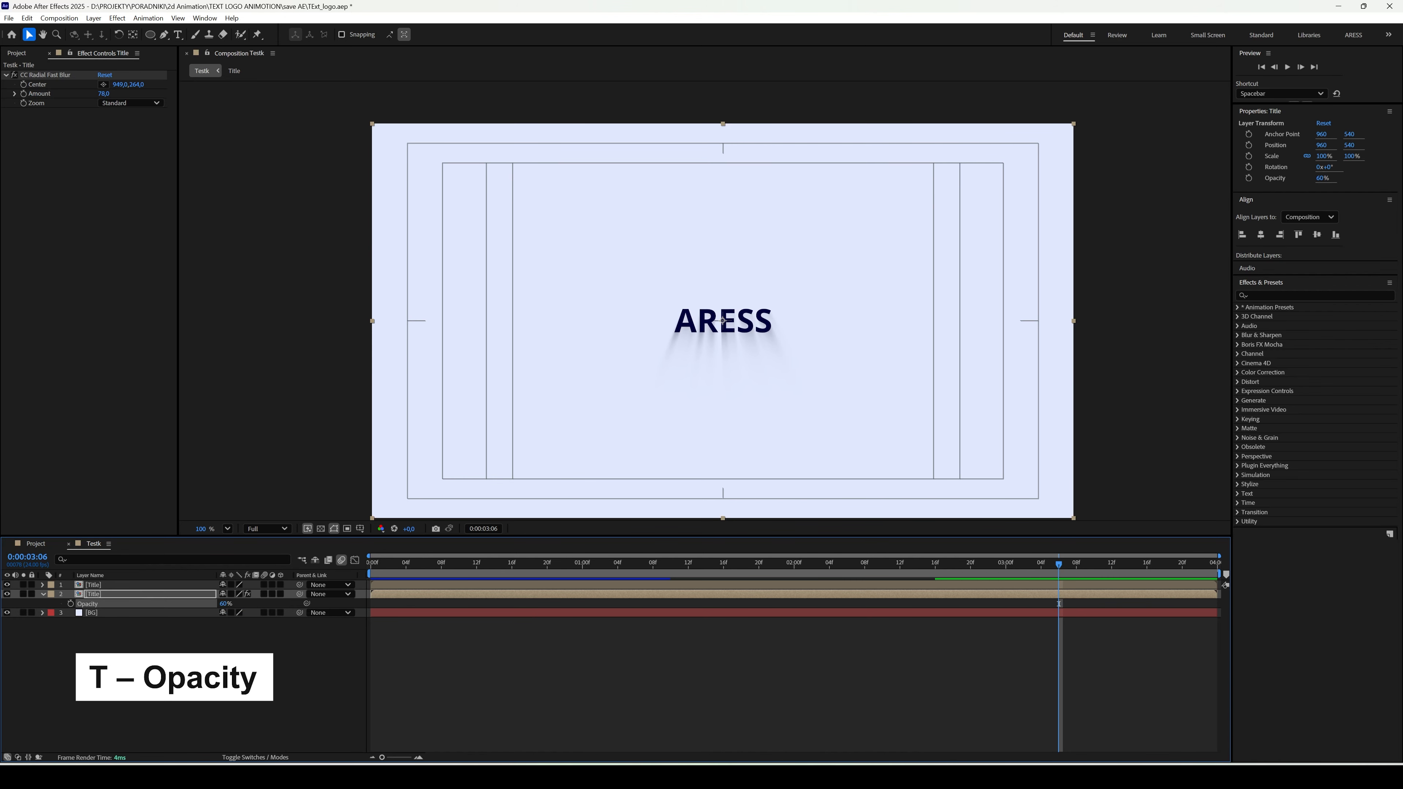
- Add the Cursor composition as the top layer and place it over the small circle at about 972, 554
drag(385, 565, 480, 567)
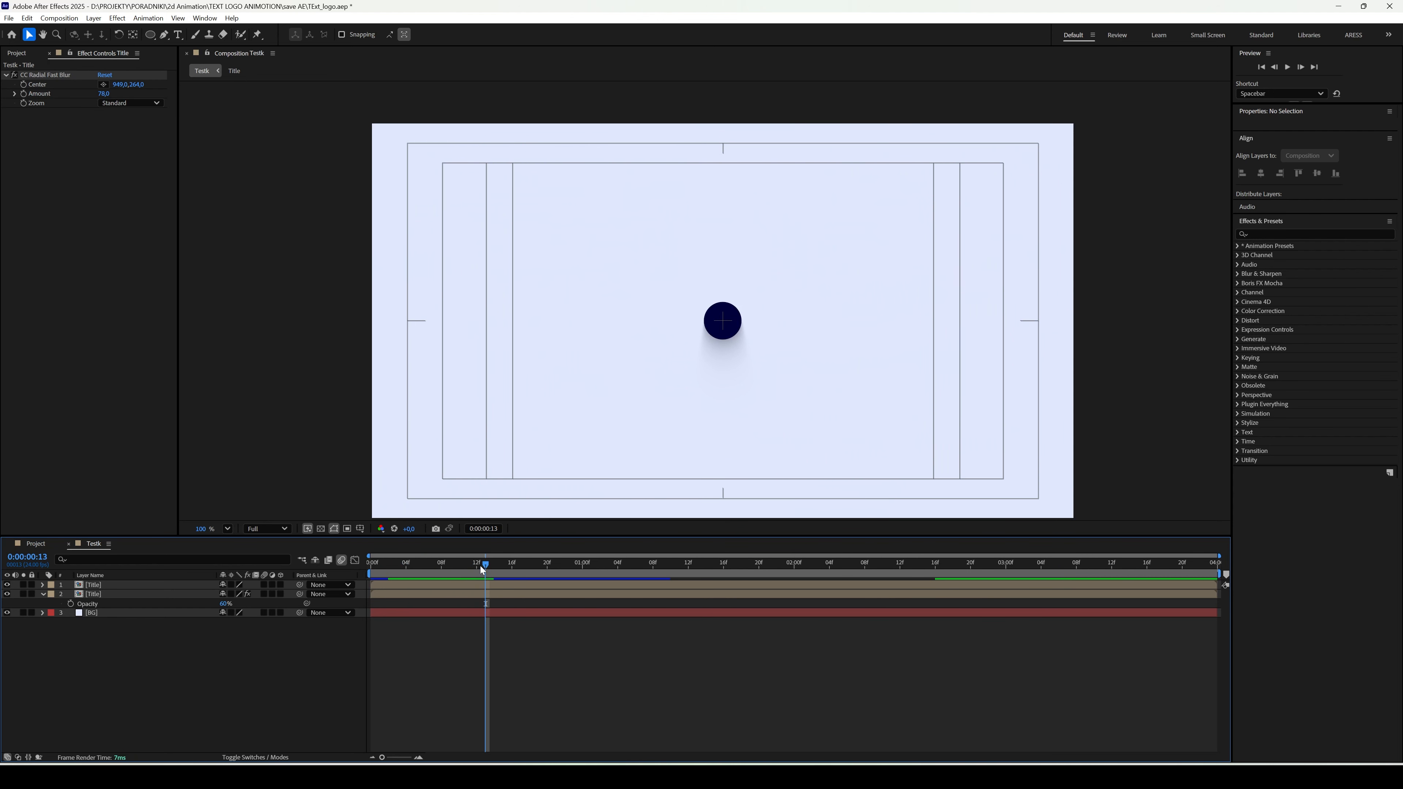
click(29, 55)
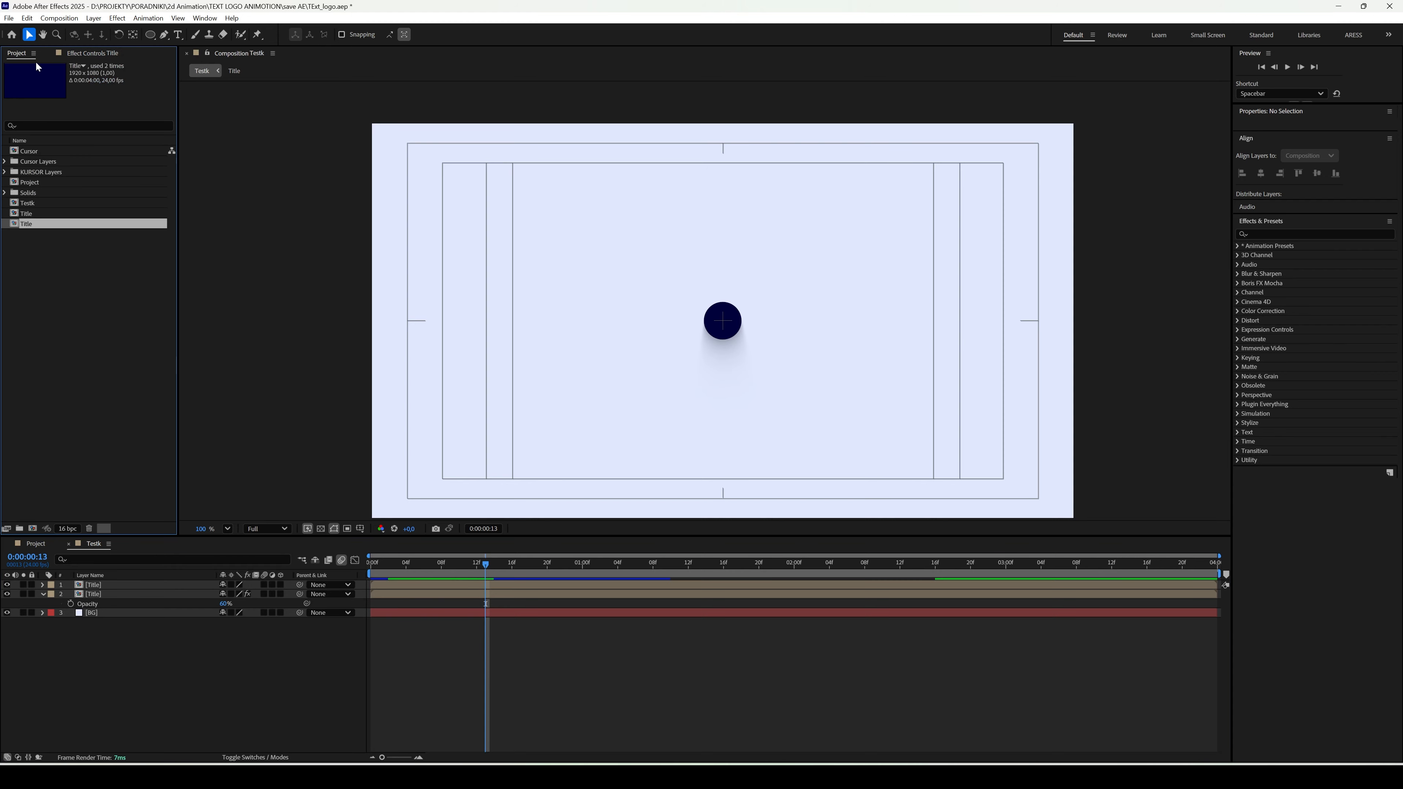
click(36, 153)
drag(38, 158, 134, 578)
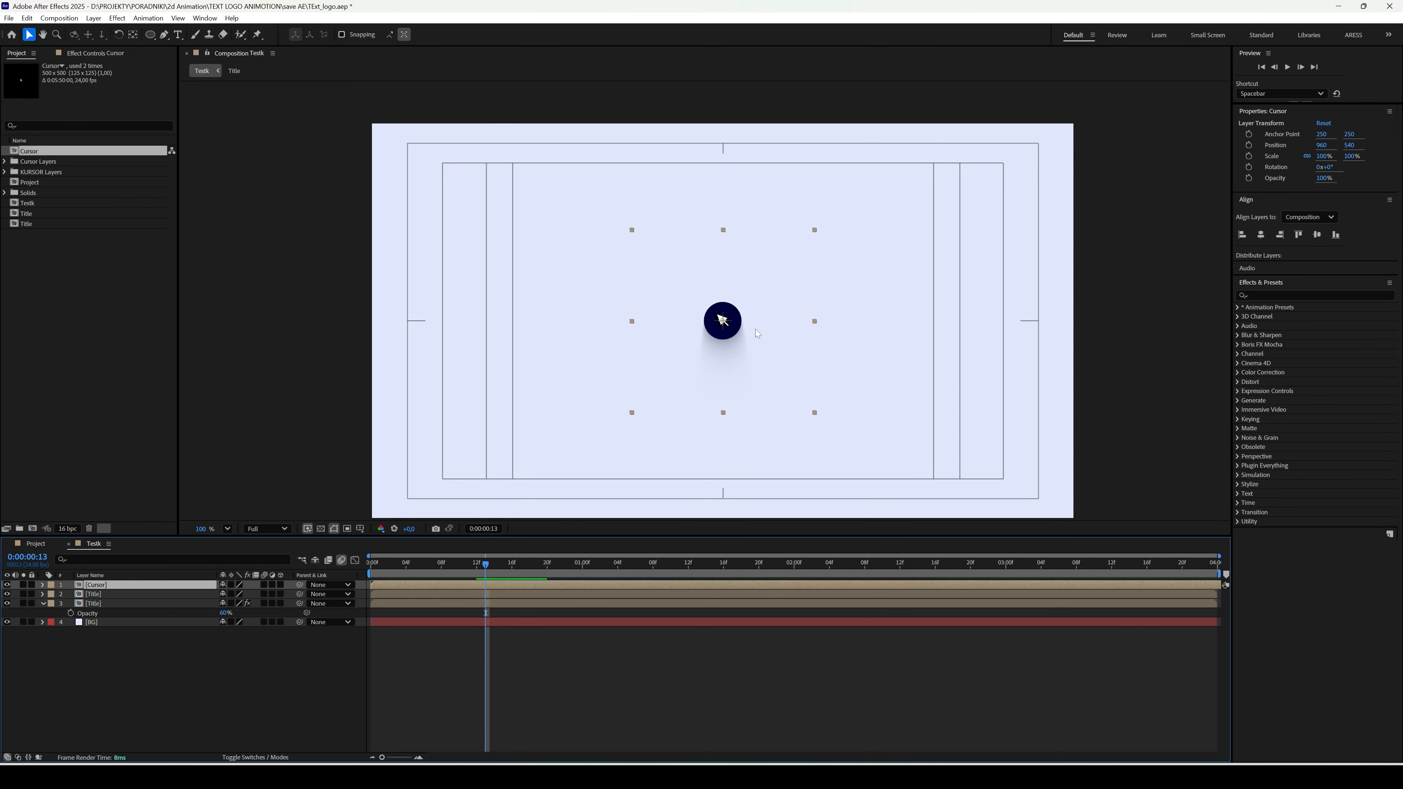
drag(724, 324, 726, 328)
- Set Position and Scale keyframes on the Cursor layer at 0:00:00:18
drag(487, 565, 529, 573)
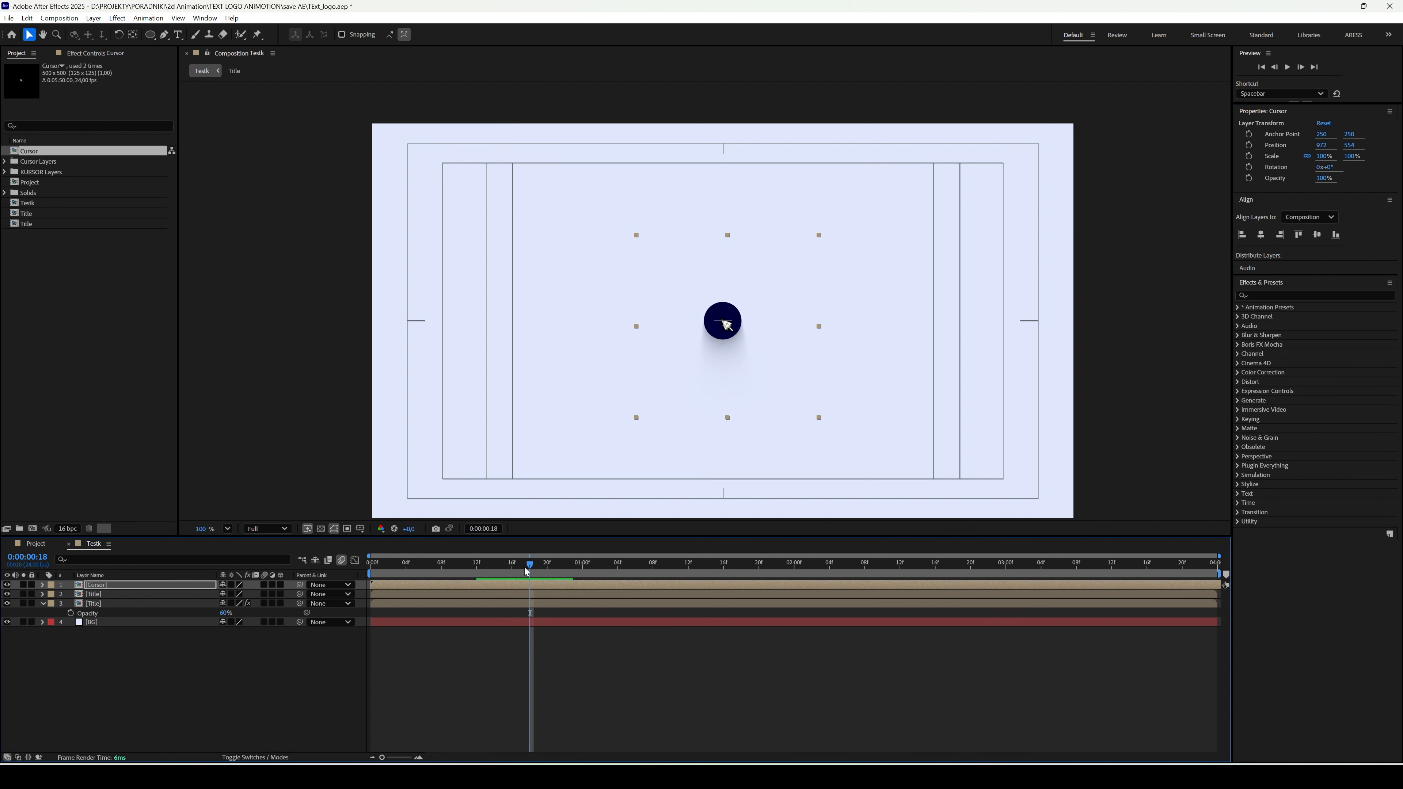
key(p)
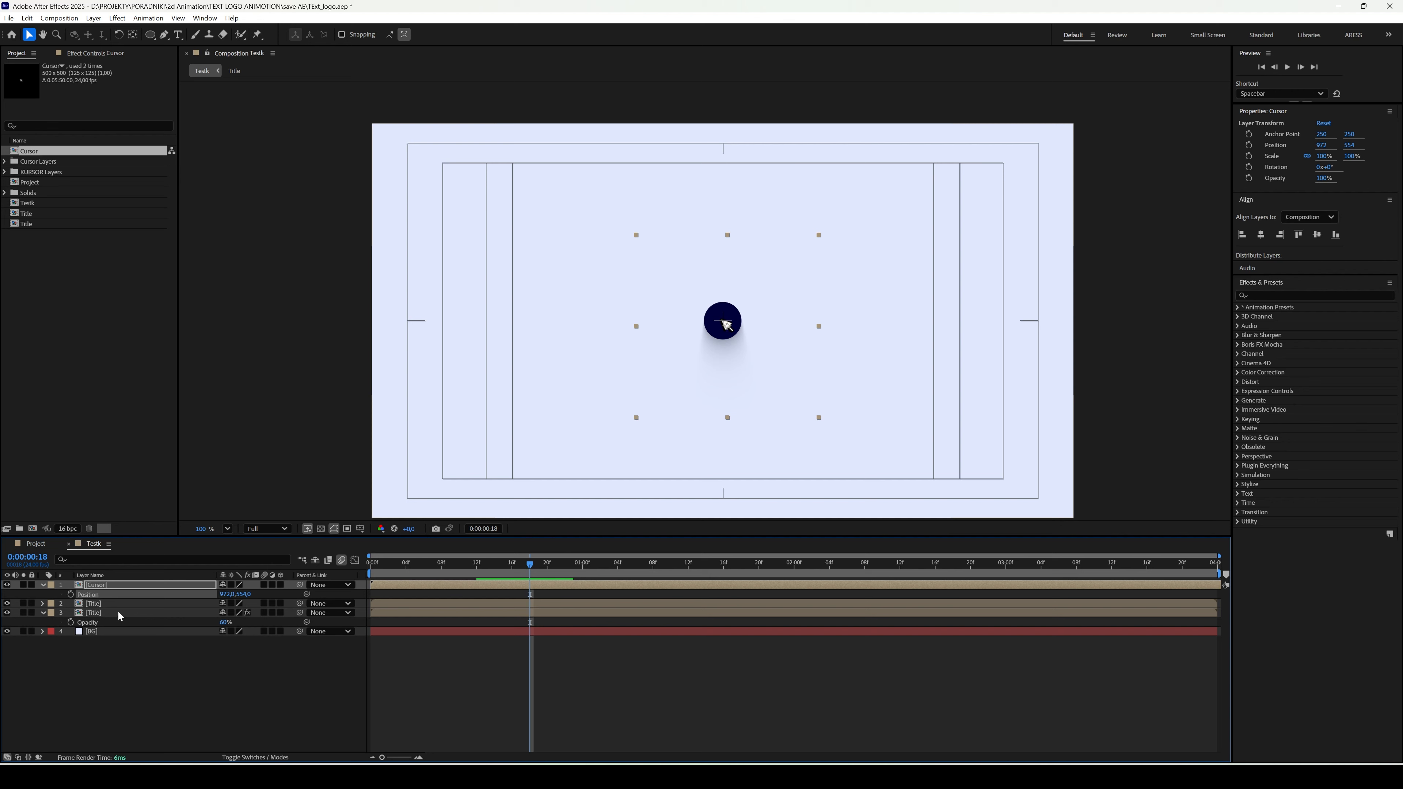
key(shift+s)
click(71, 594)
click(71, 604)
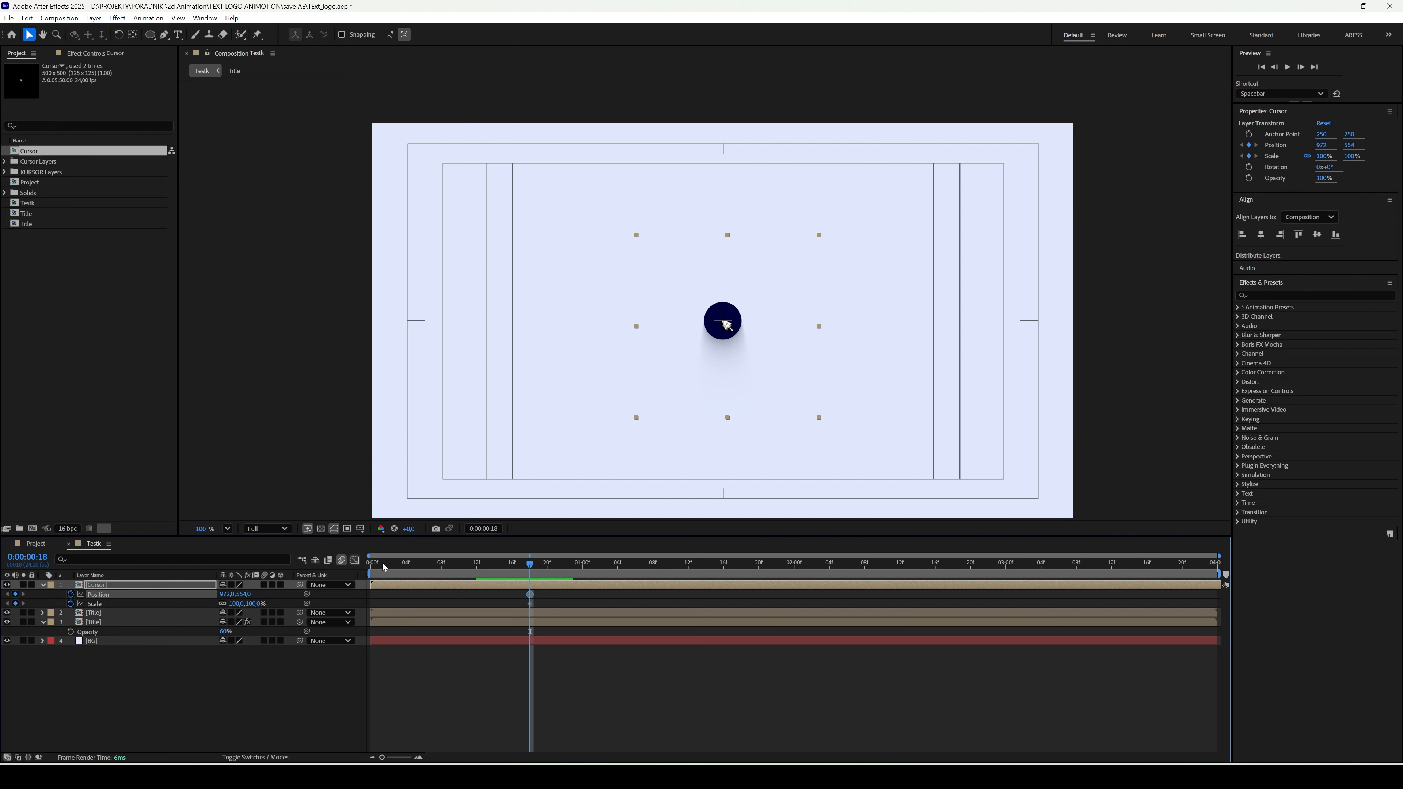
- At 0:00:00:05, move the cursor down to about 1034, 815 and bend its motion path into a curve
drag(450, 572, 414, 572)
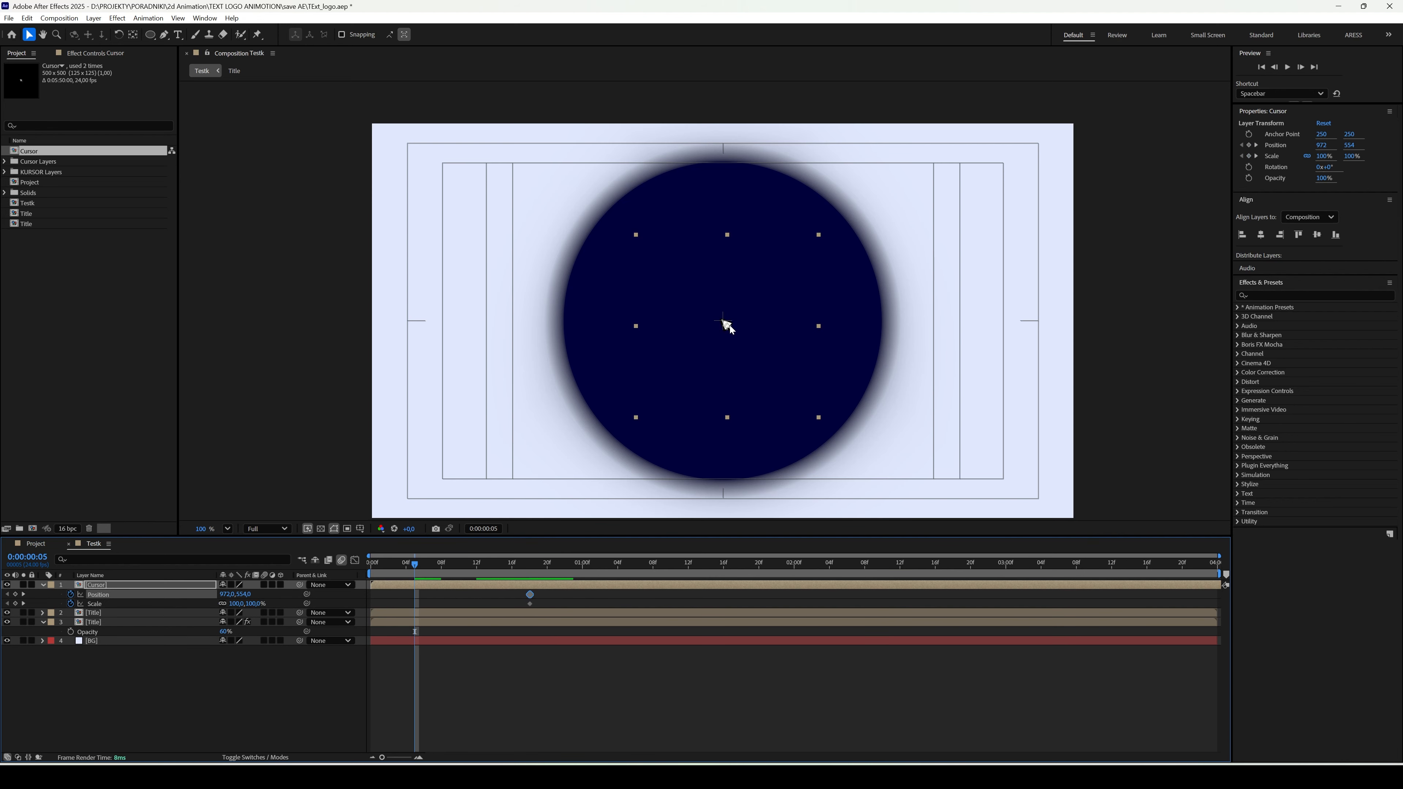
drag(729, 328, 750, 418)
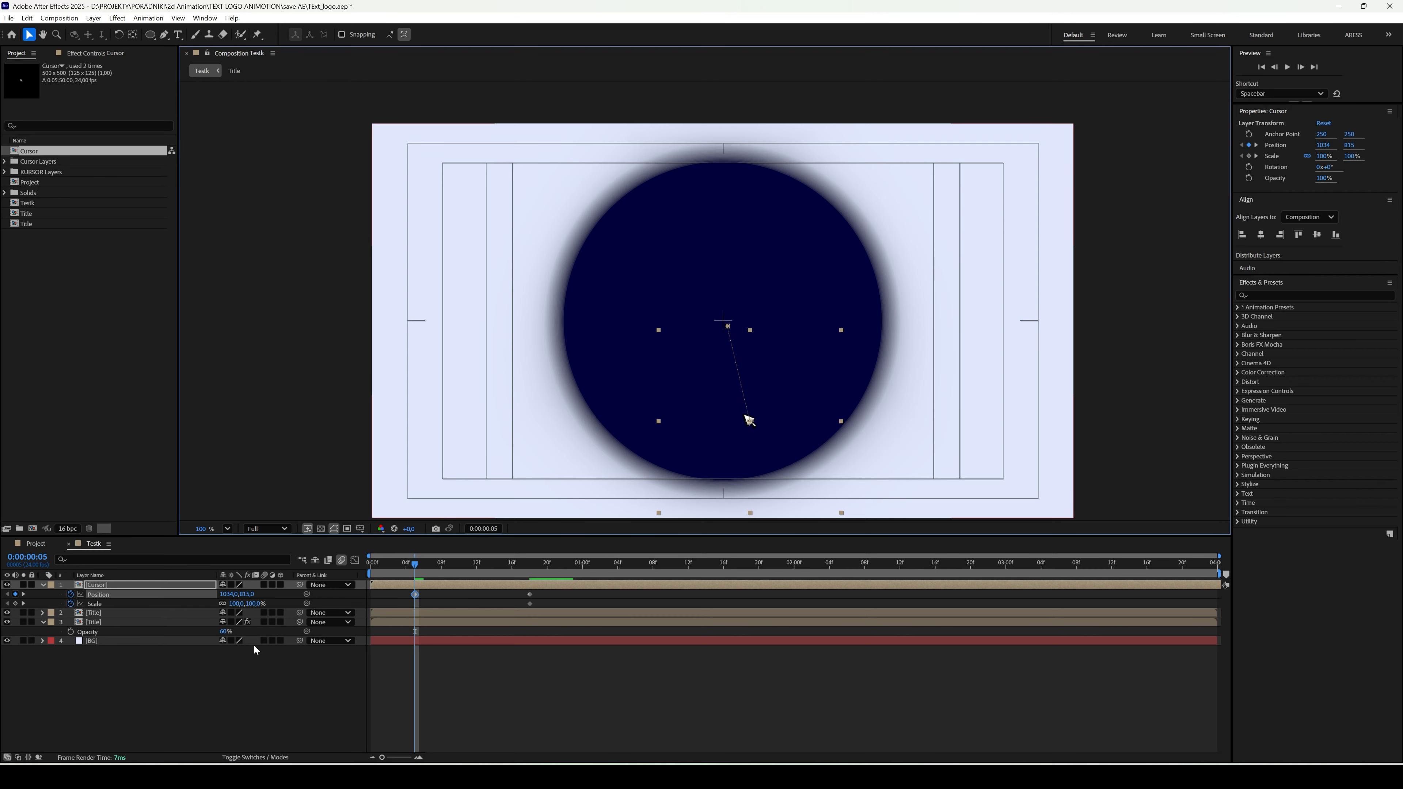
click(166, 36)
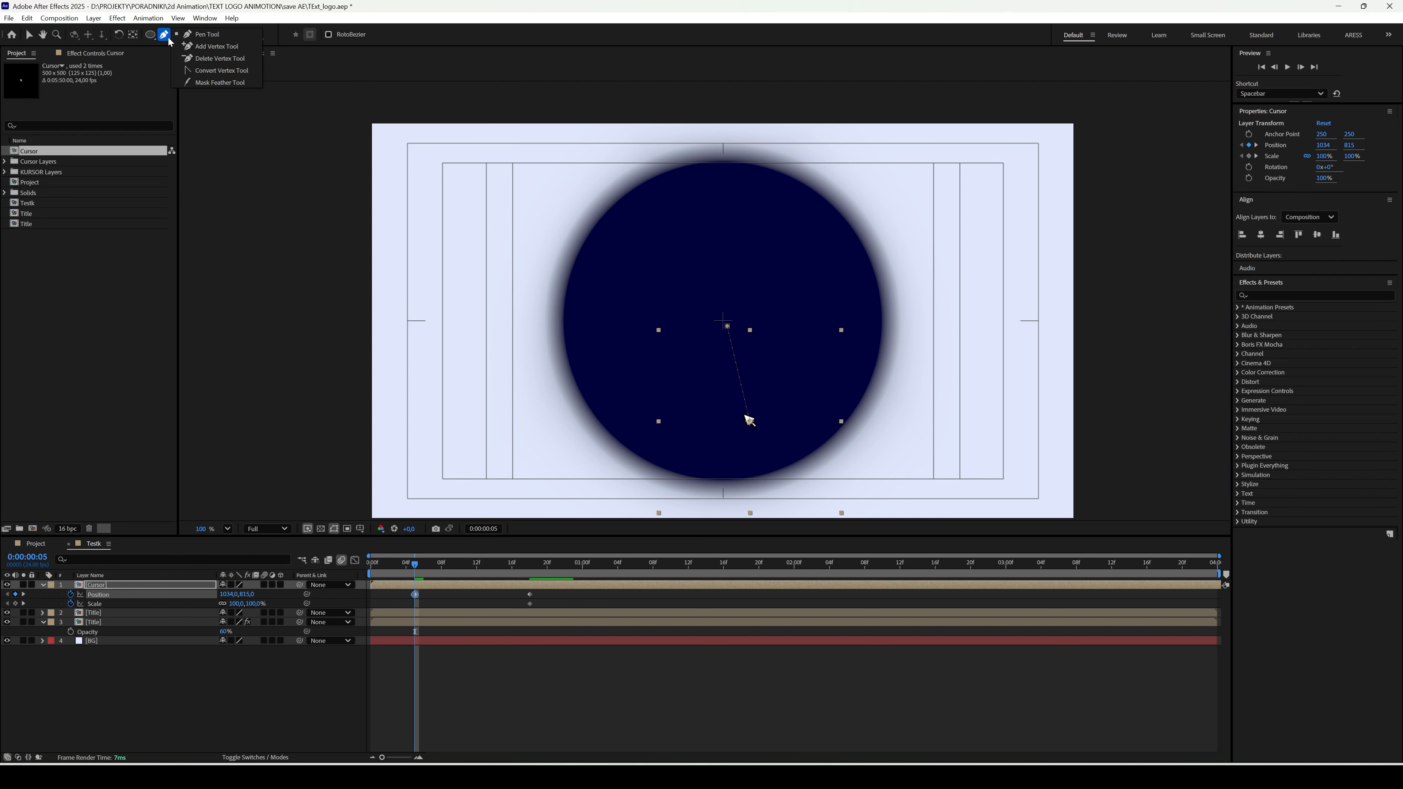
drag(749, 421, 793, 343)
drag(781, 346, 777, 346)
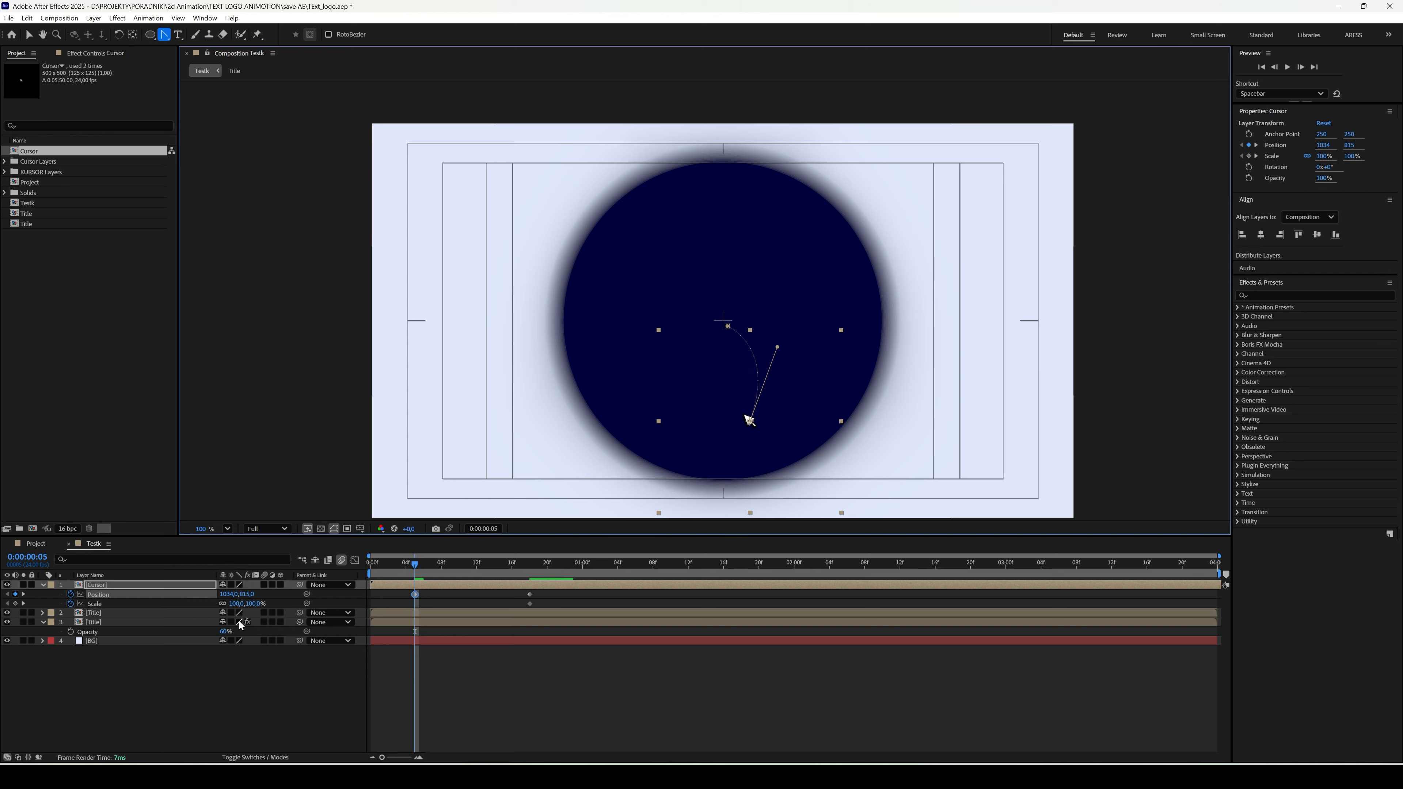
- Set the cursor's Scale to 0% at 0:00:00:05, apply Easy Ease to its Position and Scale keyframes, and preview the motion
click(251, 604)
text(0)
key(Return)
drag(546, 605, 391, 588)
key(F9)
key(space)
key(space)
- Add cursor Scale keyframes at 0:00:00:19 and 0:00:00:21, shrinking the cursor at the second one to start a click effect
mouse_move(531, 569)
mouse_down()
mouse_move(574, 569)
mouse_move(547, 569)
mouse_up()
click(216, 672)
click(16, 604)
key(Page_Down)
key(Page_Up)
key(Page_Up)
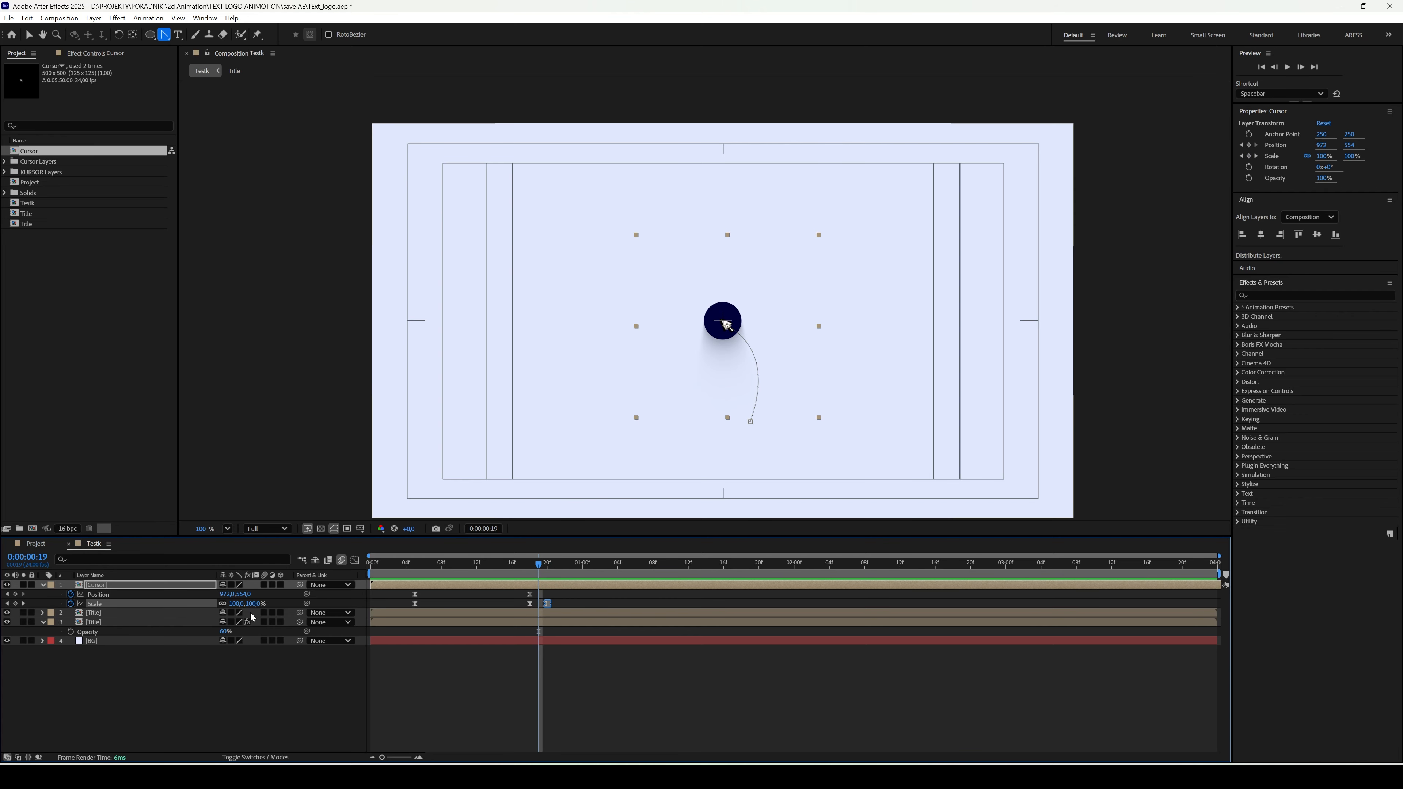
key(Page_Down)
key(Page_Down)
drag(547, 604, 556, 604)
drag(255, 604, 245, 607)
- Copy the cursor's Scale keyframe from 0:00:00:19 and paste it at 0:00:00:23
key(Page_Down)
key(Page_Down)
click(539, 604)
key(ctrl+c)
key(ctrl+v)
- Trim the end of the Cursor layer to 0:00:00:23 and play the animation from the start
click(569, 588)
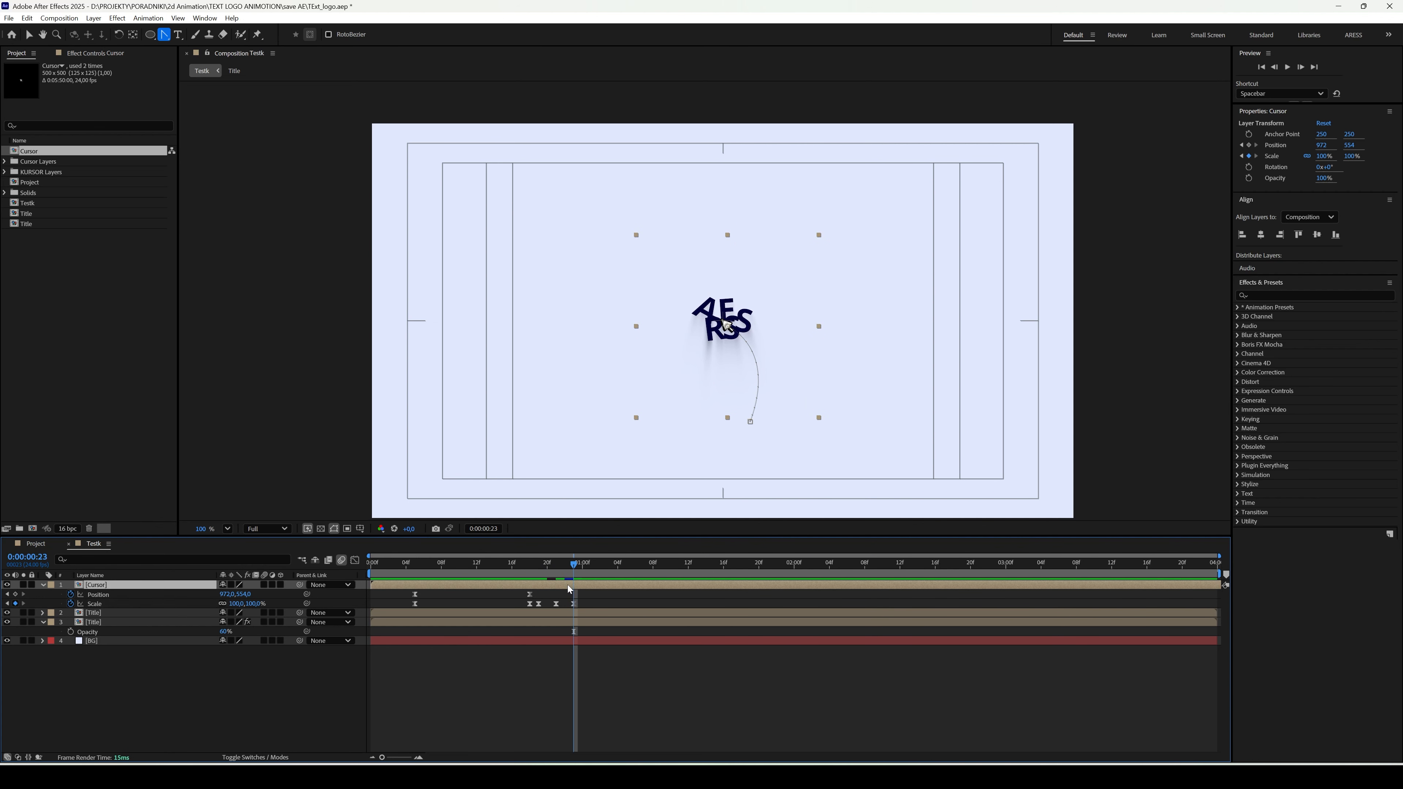
key(alt+bracketright)
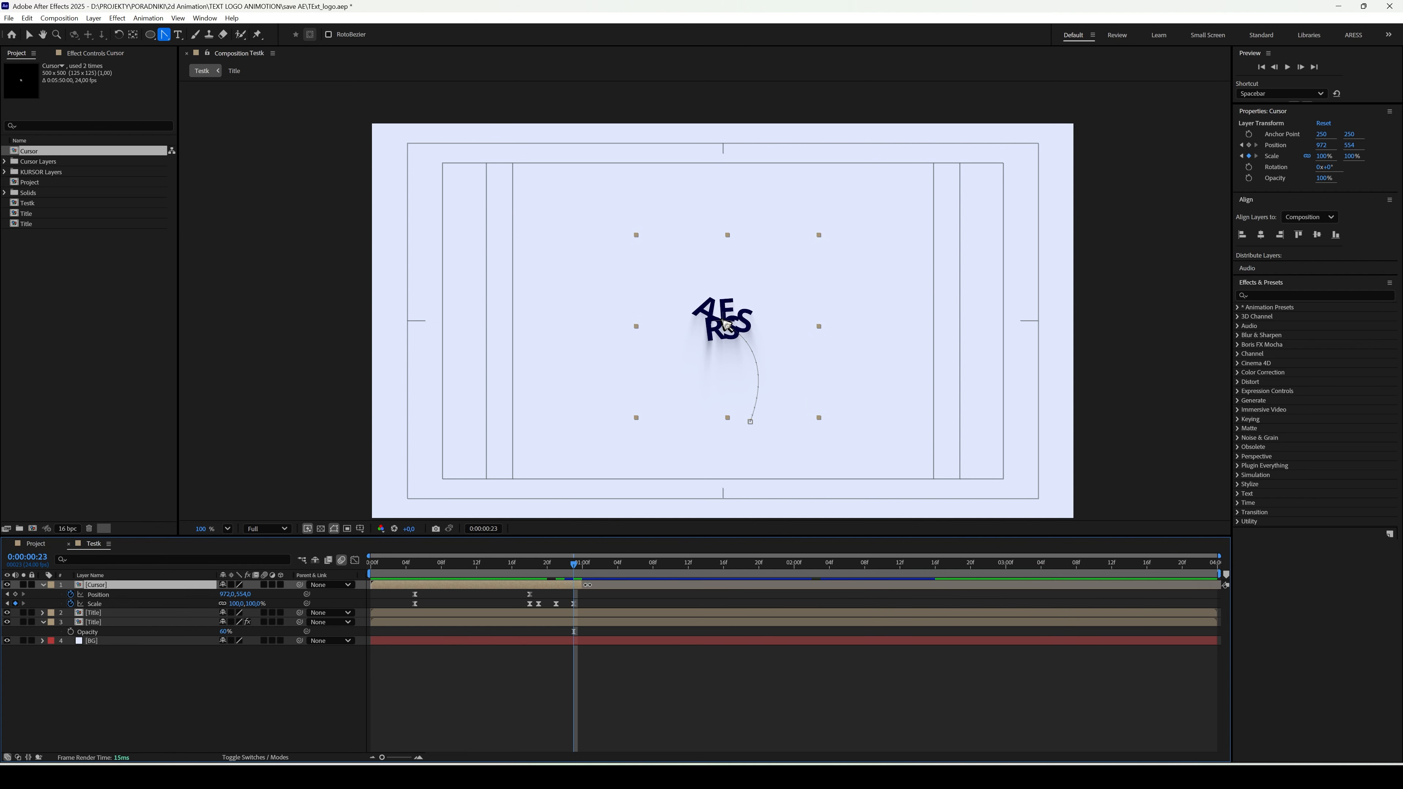
key(Home)
key(space)
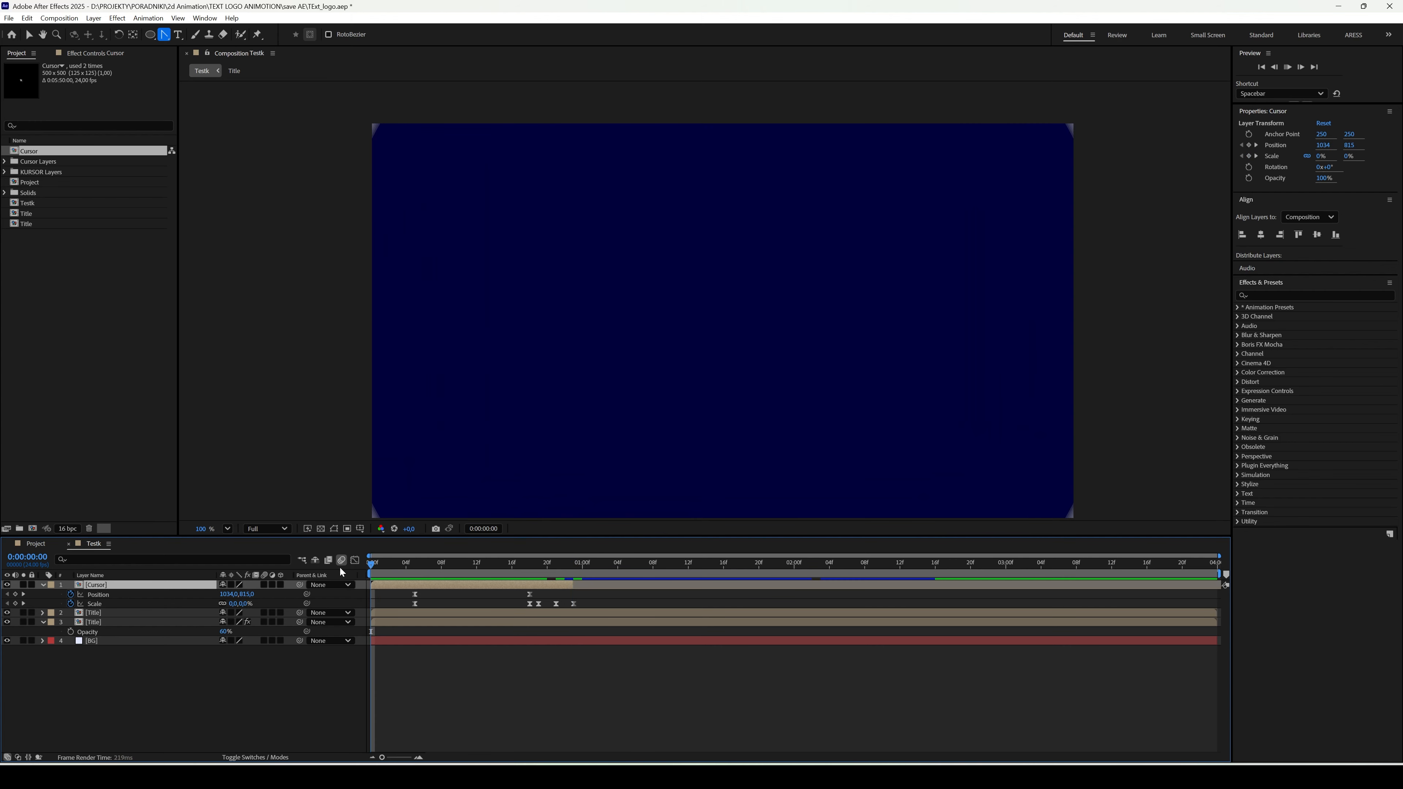